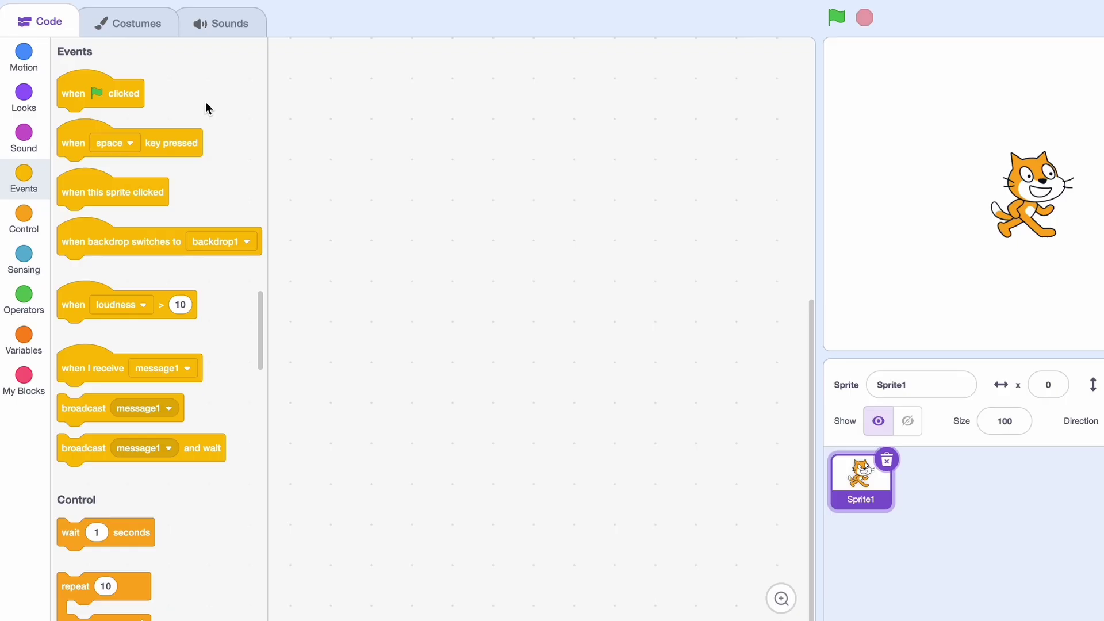
# Start a green-flag script that points in direction 90 and goes to x -180, y -170
pyautogui.moveTo(104, 93); pyautogui.dragTo(383, 140)
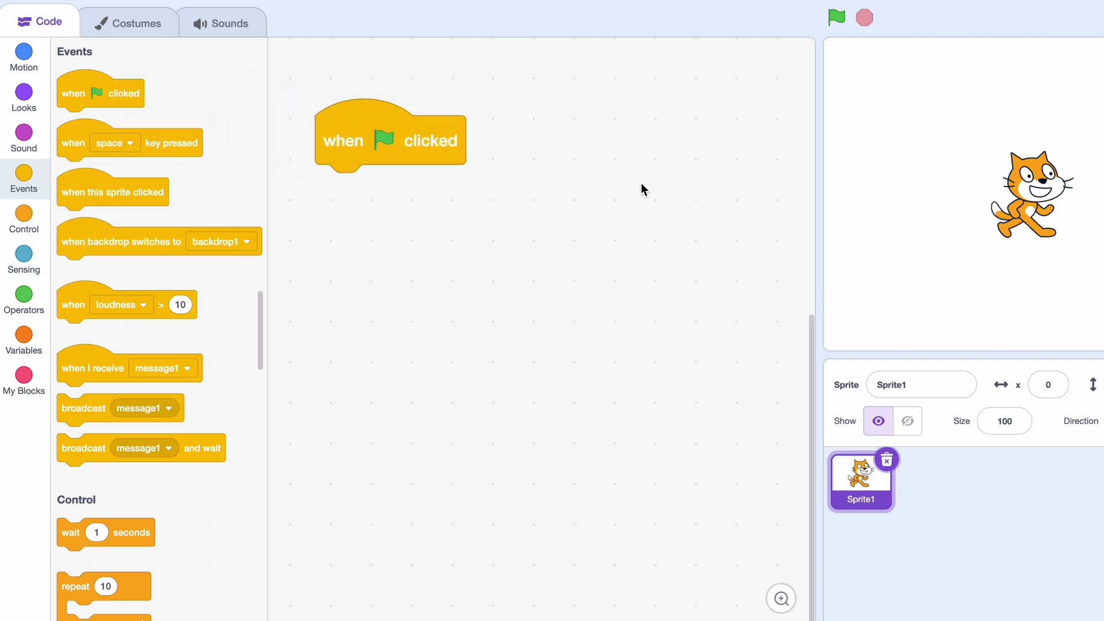
pyautogui.click(24, 60)
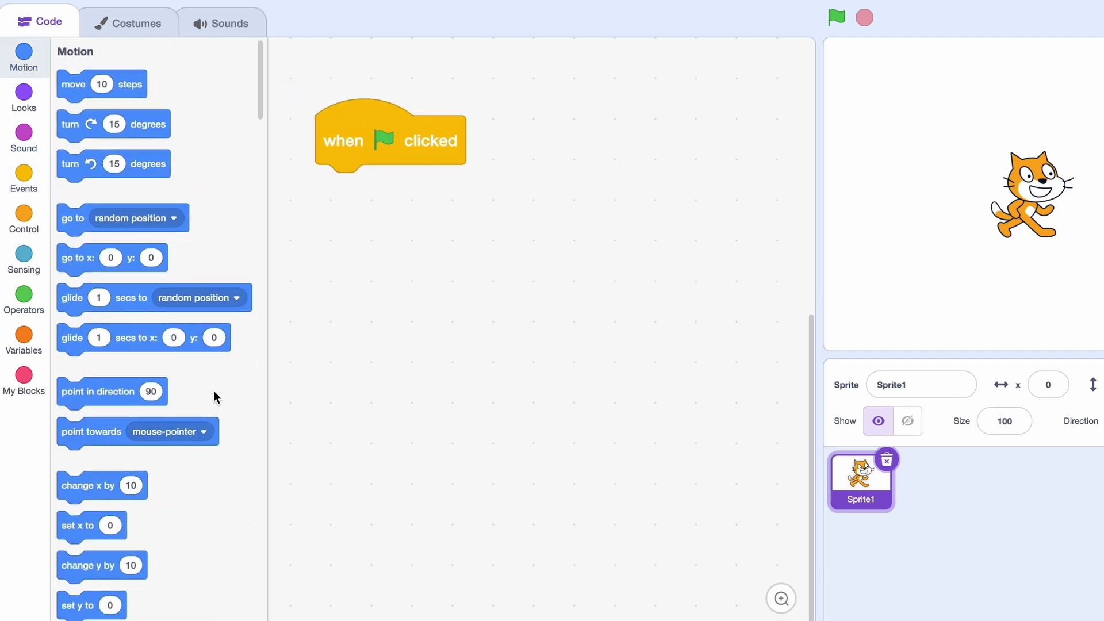
pyautogui.moveTo(137, 388); pyautogui.dragTo(333, 199)
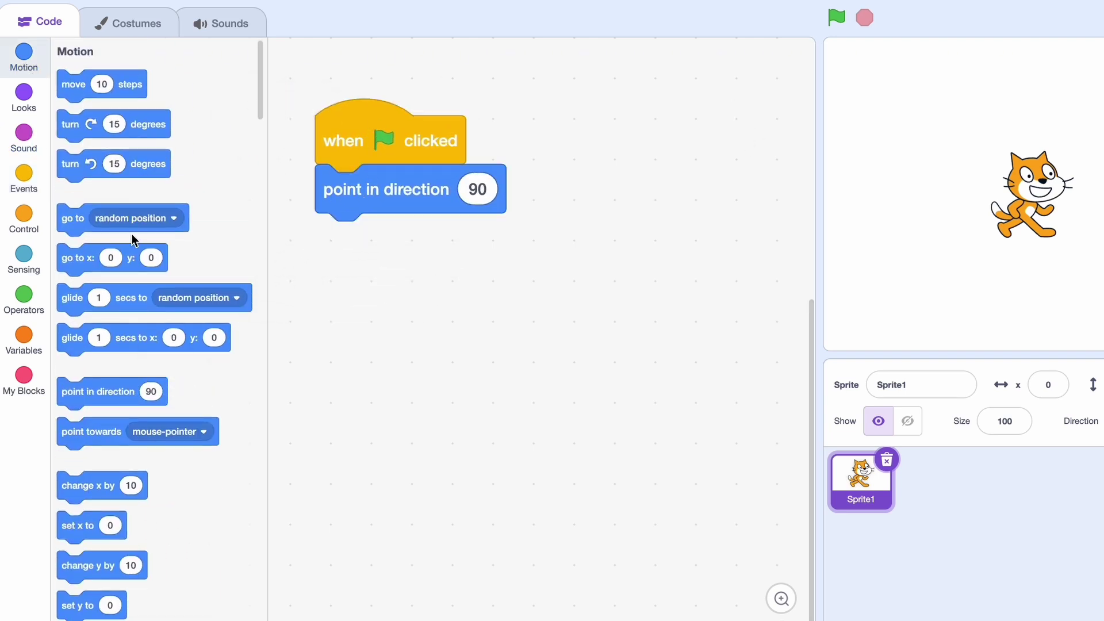
pyautogui.moveTo(82, 258); pyautogui.dragTo(371, 245)
pyautogui.click(407, 238)
pyautogui.write('-180')
pyautogui.click(497, 237)
pyautogui.write('70')
pyautogui.click(703, 236)
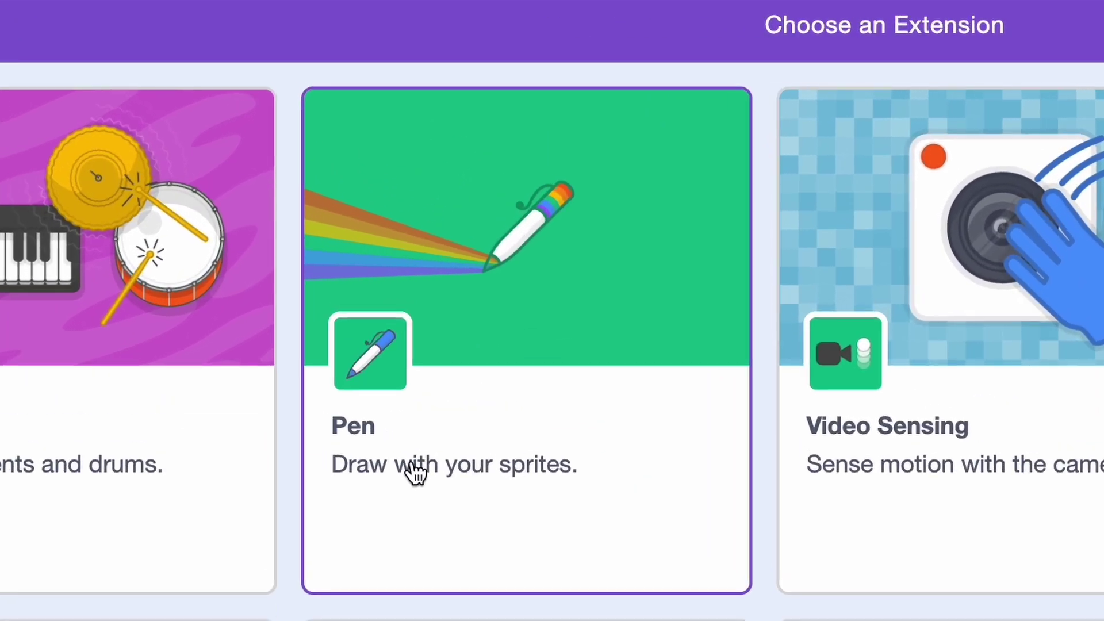
# Add the Pen extension, then a pen down block followed by a repeat 3 loop
pyautogui.click(337, 270)
pyautogui.moveTo(130, 213); pyautogui.dragTo(419, 385)
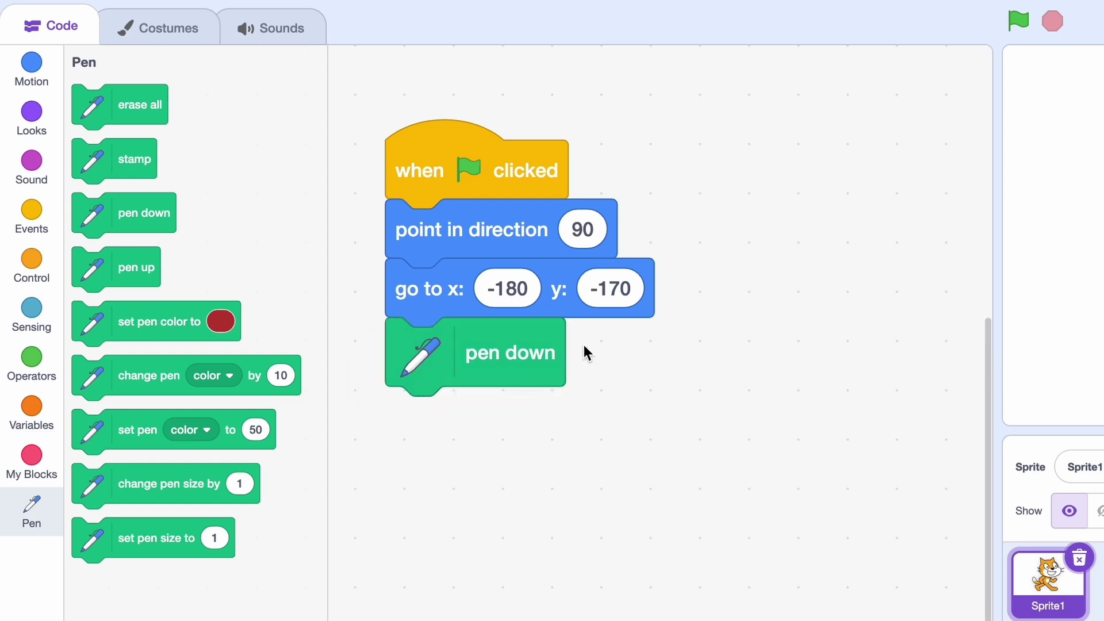
pyautogui.click(31, 265)
pyautogui.moveTo(104, 168); pyautogui.dragTo(431, 405)
pyautogui.click(486, 417)
pyautogui.write('3')
# Fill the loop with move 400 steps and turn left 120 degrees
pyautogui.click(31, 69)
pyautogui.moveTo(104, 102); pyautogui.dragTo(448, 475)
pyautogui.click(499, 477)
pyautogui.write('400')
pyautogui.scroll(-1, 173, 345)
pyautogui.moveTo(103, 150); pyautogui.dragTo(456, 531)
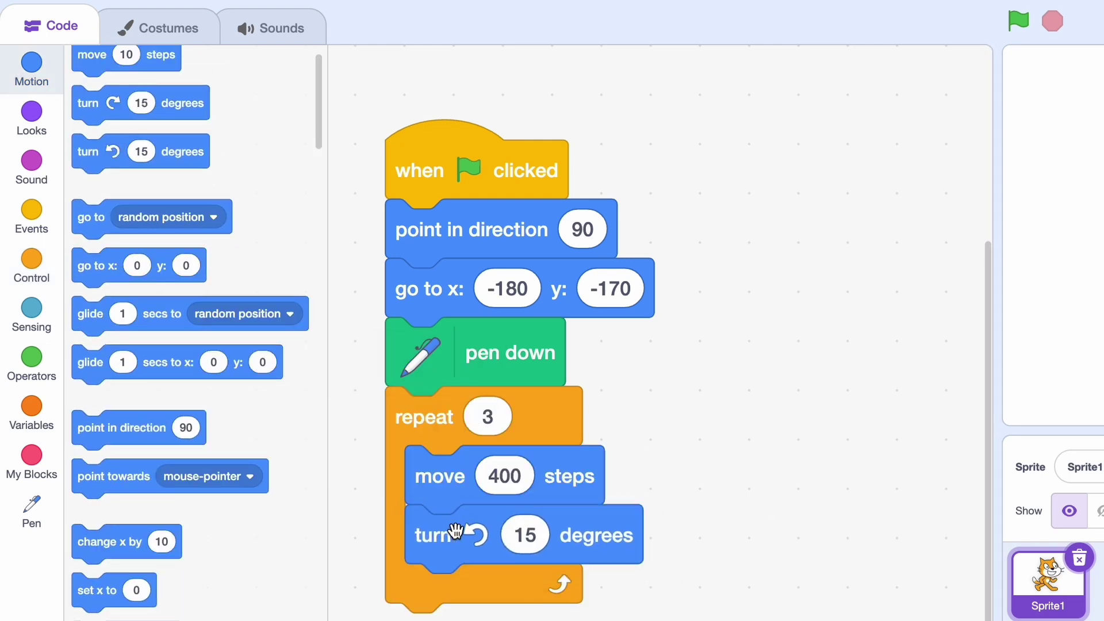
pyautogui.click(525, 535)
pyautogui.write('120')
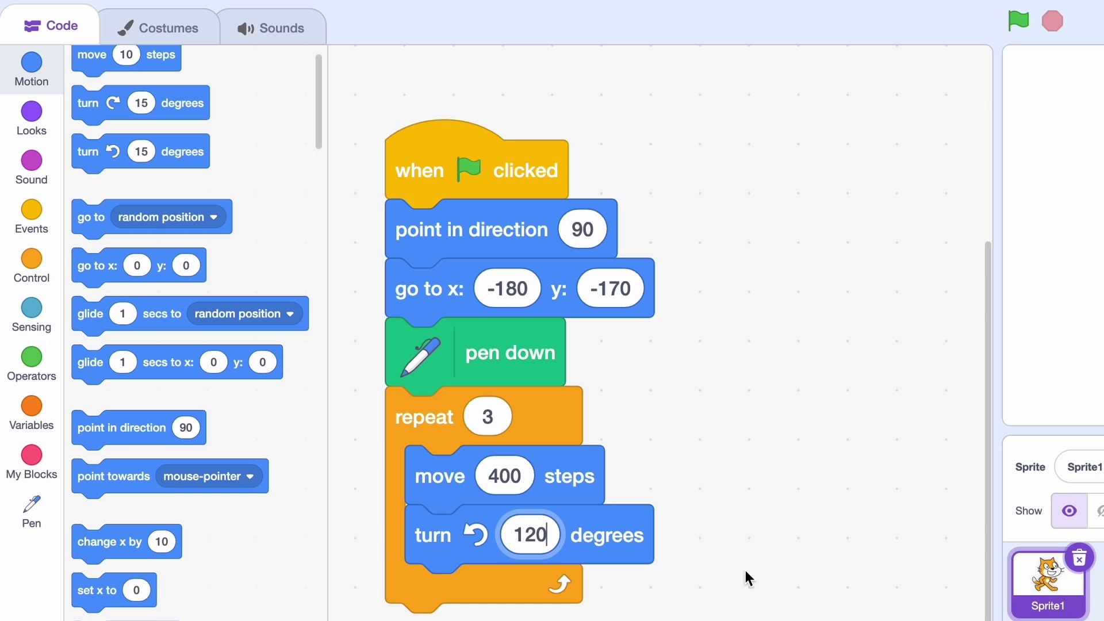
pyautogui.click(835, 607)
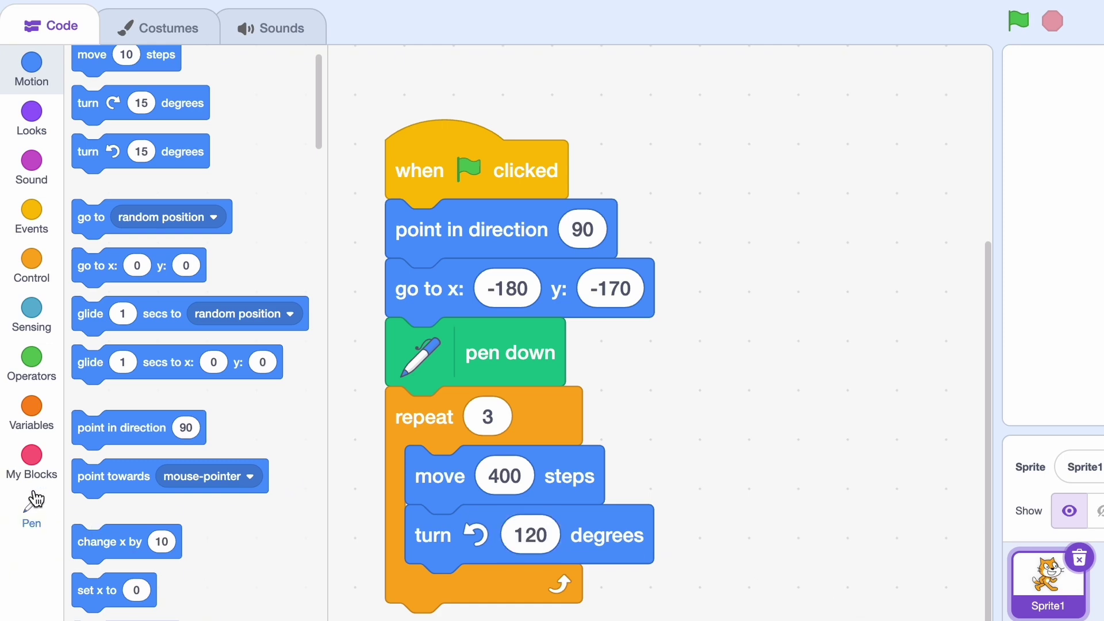
# Add erase all, pen up, red pen color and pen size 3 blocks at the script start
pyautogui.click(31, 508)
pyautogui.moveTo(118, 111); pyautogui.dragTo(466, 214)
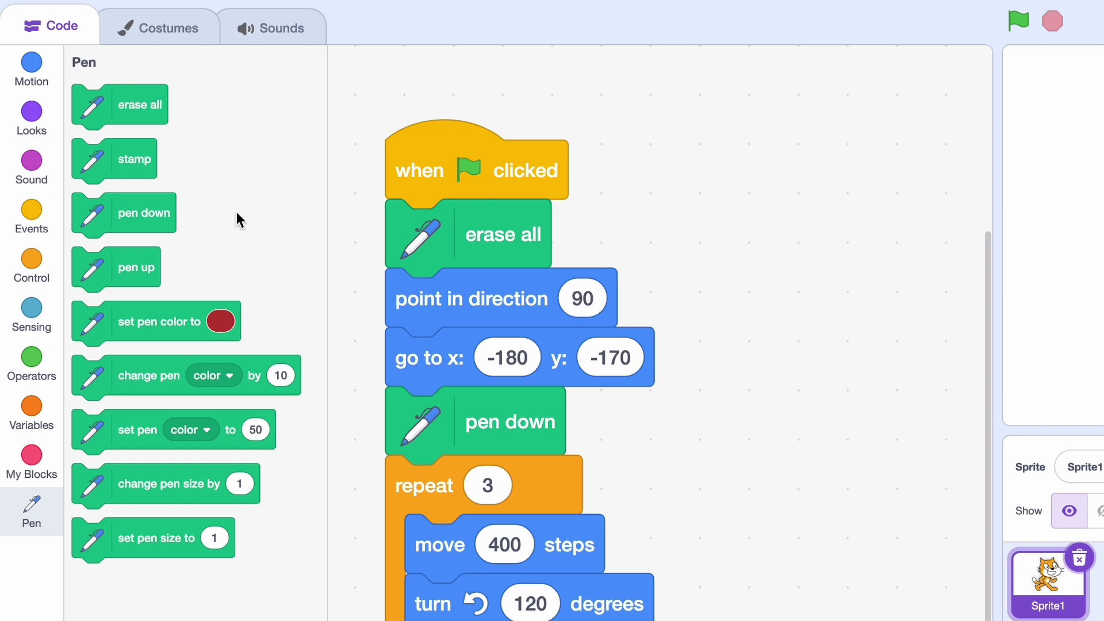
pyautogui.moveTo(126, 267); pyautogui.dragTo(458, 298)
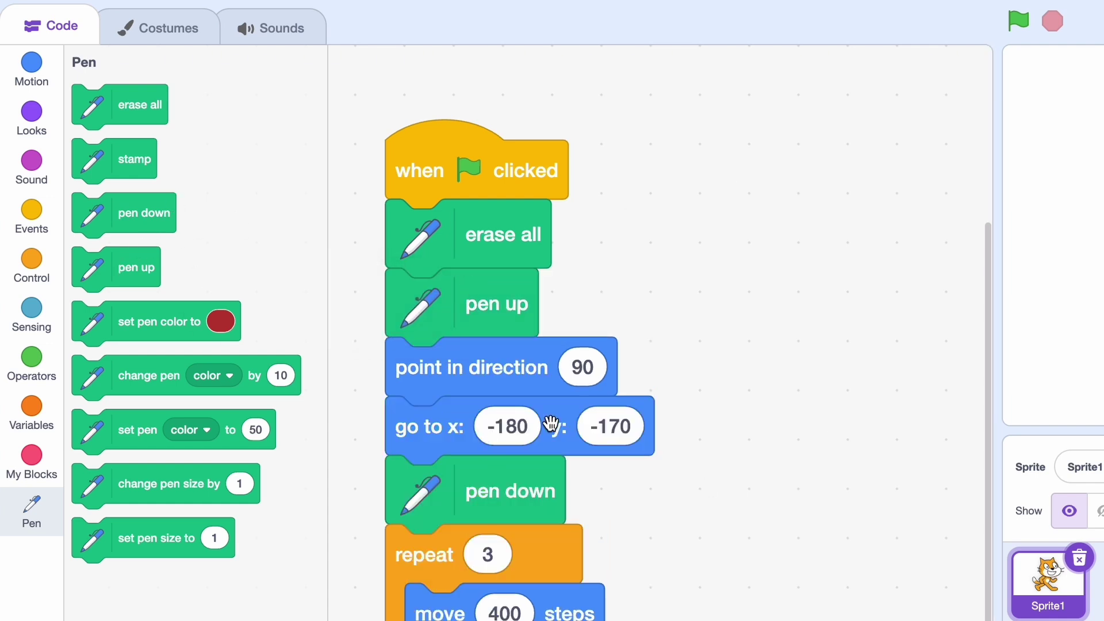
pyautogui.moveTo(134, 323); pyautogui.dragTo(406, 297)
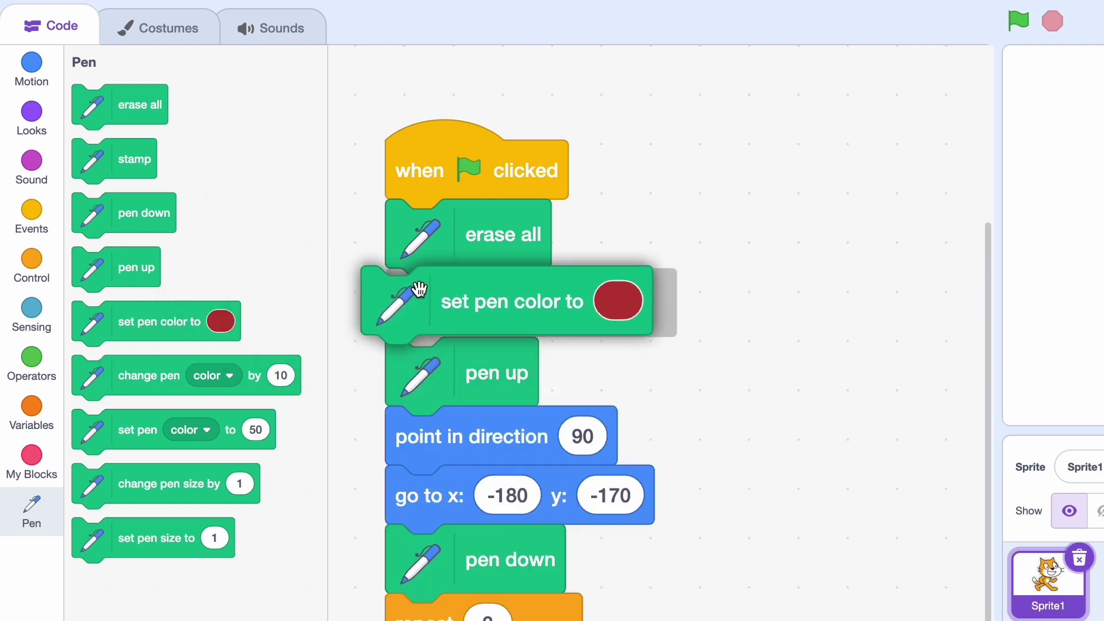
pyautogui.moveTo(152, 532); pyautogui.dragTo(454, 285)
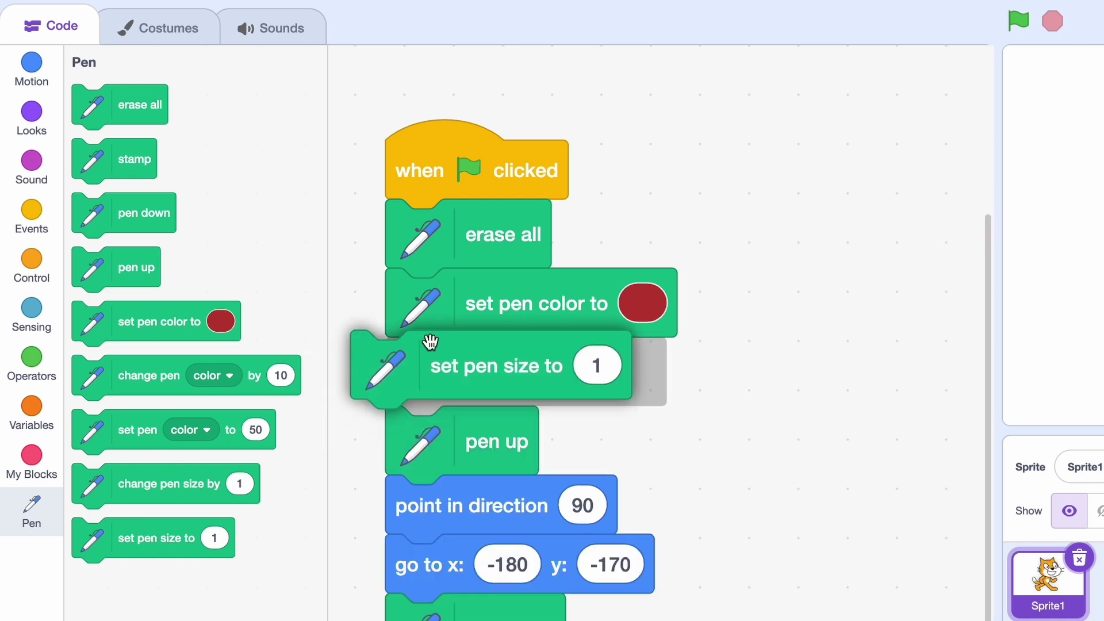
pyautogui.click(642, 373)
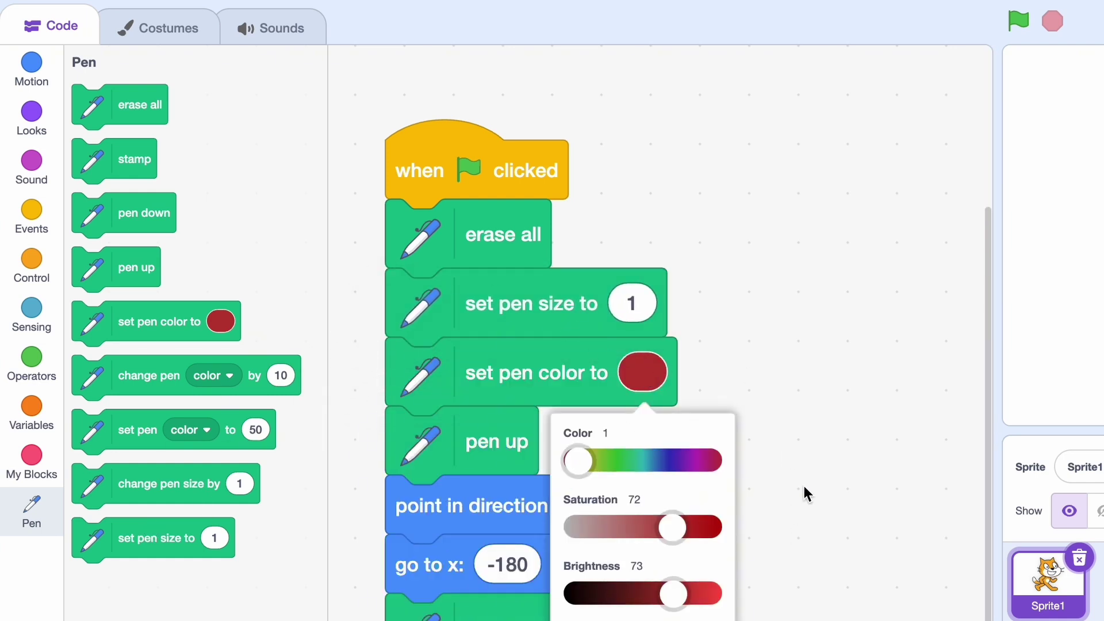
pyautogui.click(776, 431)
pyautogui.click(633, 303)
pyautogui.write('3')
pyautogui.click(802, 319)
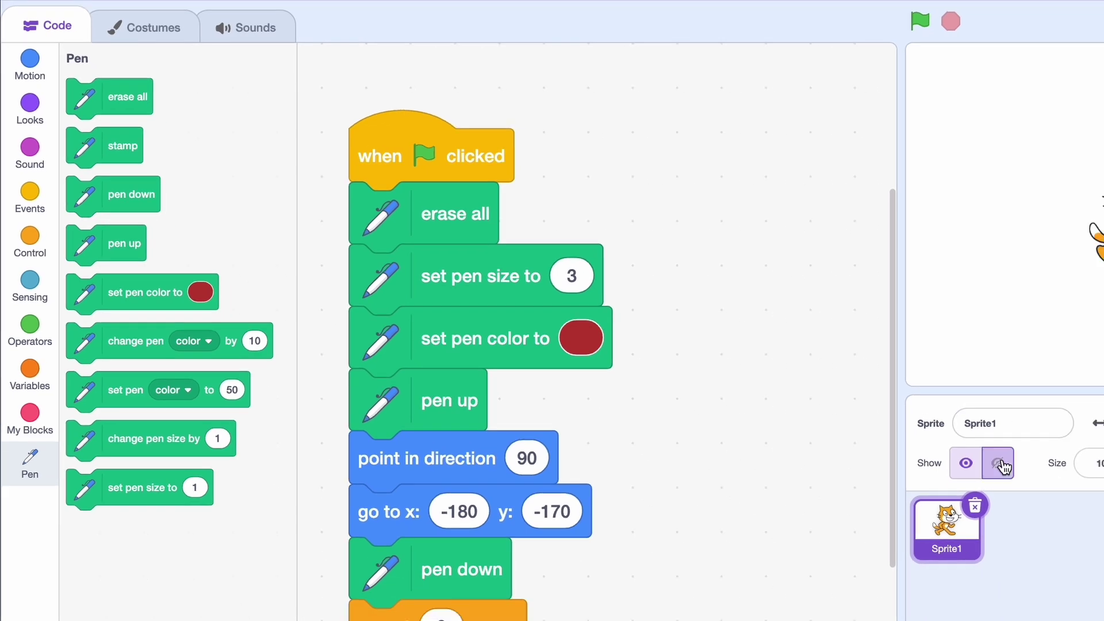
# Hide the sprite, add a hide block to the script, and run it full-screen
pyautogui.click(998, 462)
pyautogui.click(29, 107)
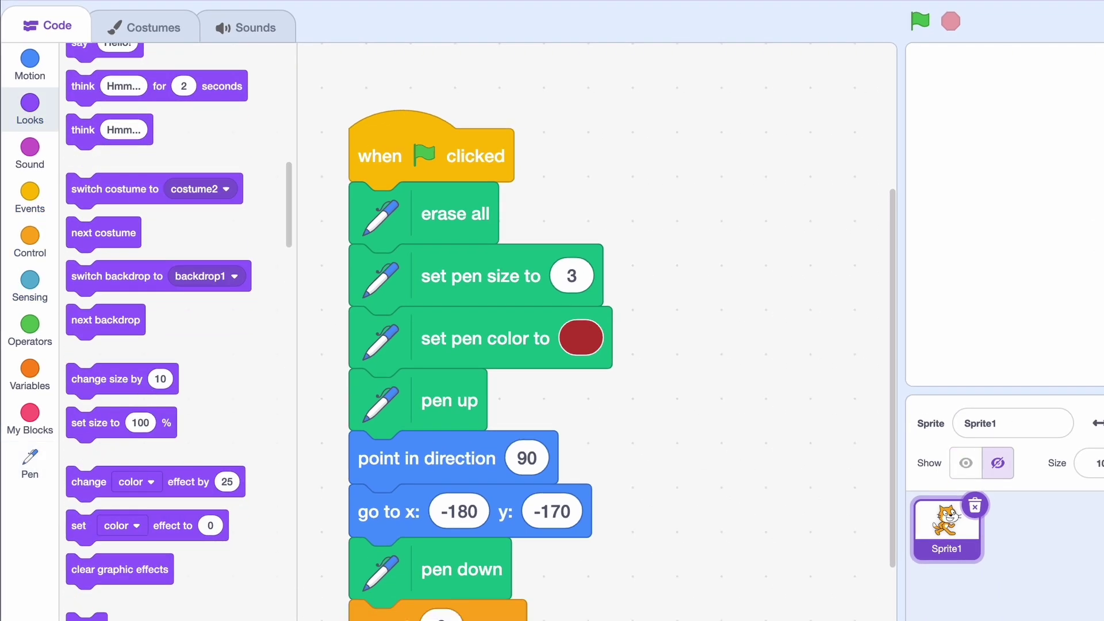
pyautogui.moveTo(87, 614); pyautogui.dragTo(384, 194)
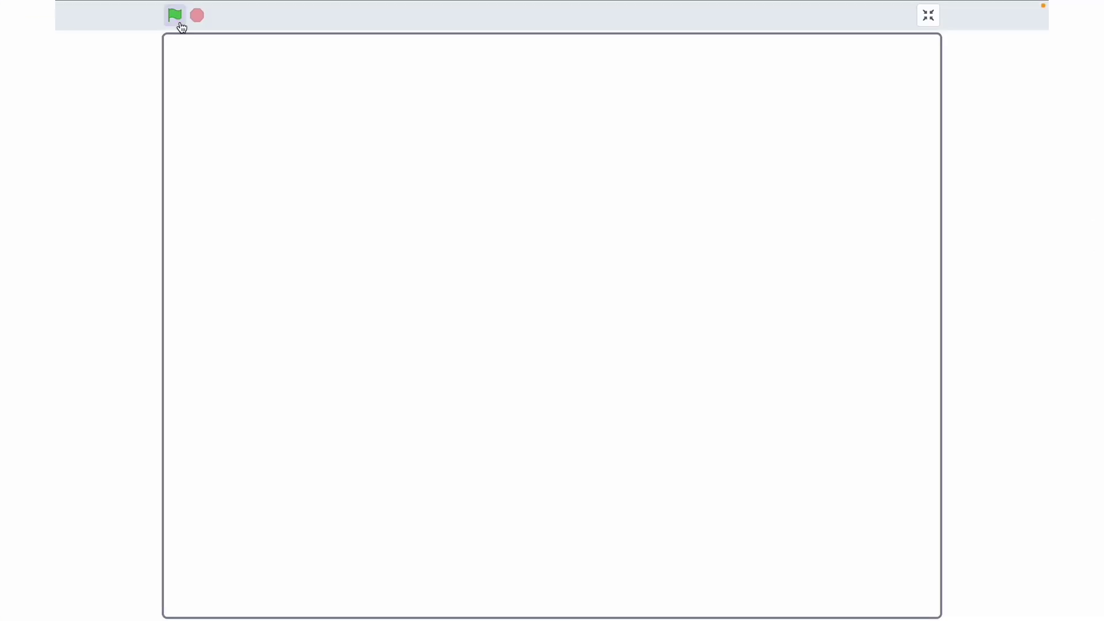
pyautogui.click(175, 15)
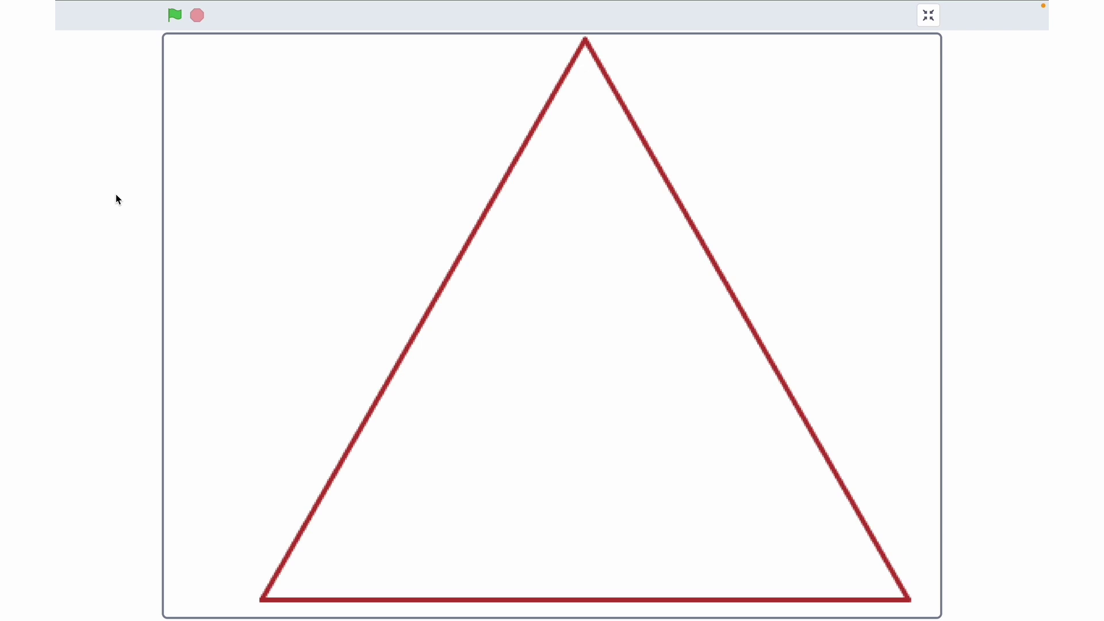
# Leave the full-screen stage with Escape to return to the editor
pyautogui.press('Escape')
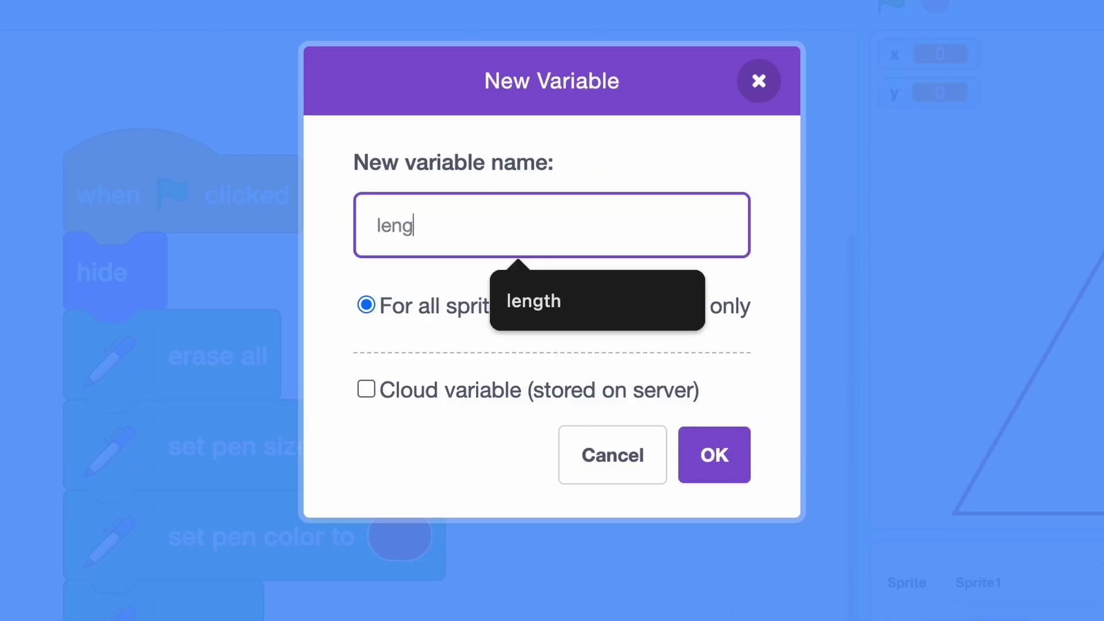
pyautogui.write('th')
# Create the length variable and use y and length reporters in go to and move
pyautogui.click(715, 455)
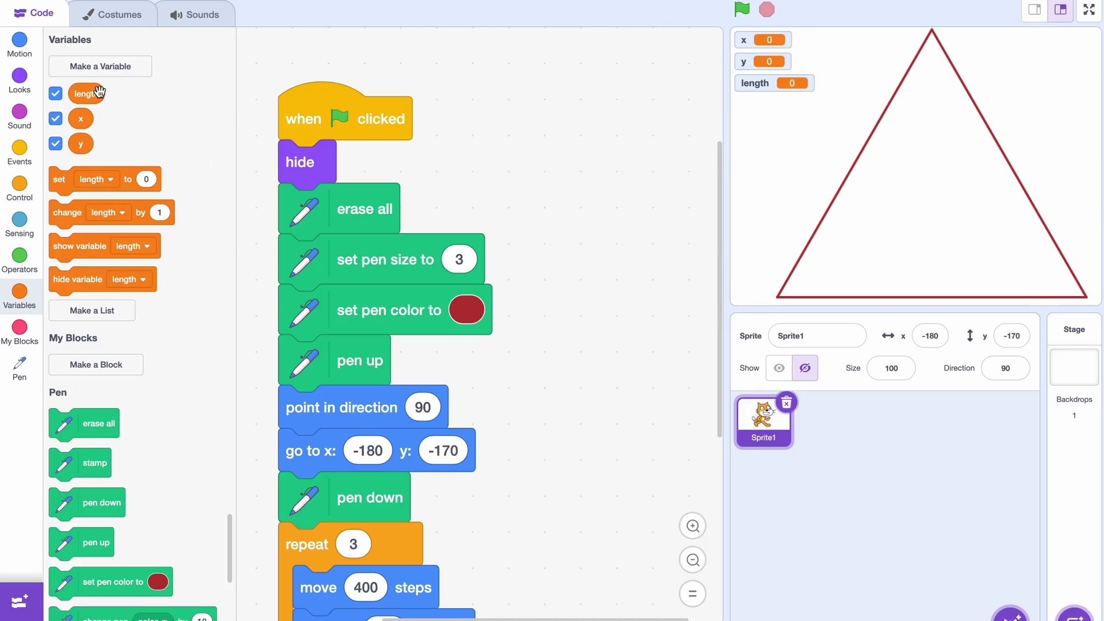
pyautogui.moveTo(80, 119); pyautogui.dragTo(368, 450)
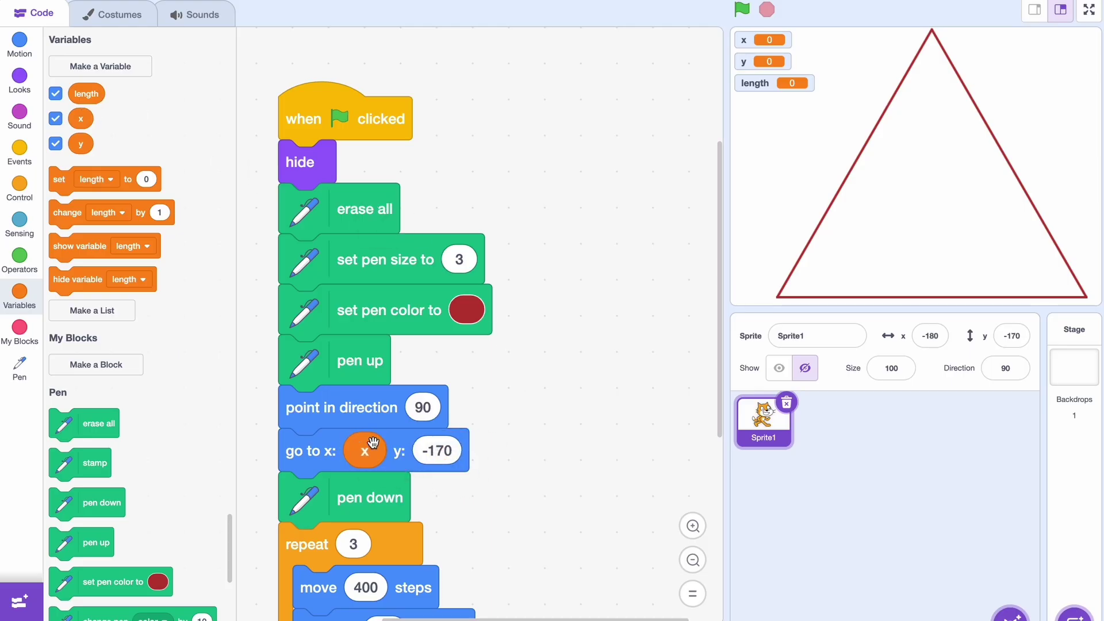
pyautogui.scroll(-4, 501, 345)
pyautogui.moveTo(80, 145); pyautogui.dragTo(438, 297)
pyautogui.moveTo(87, 93); pyautogui.dragTo(376, 427)
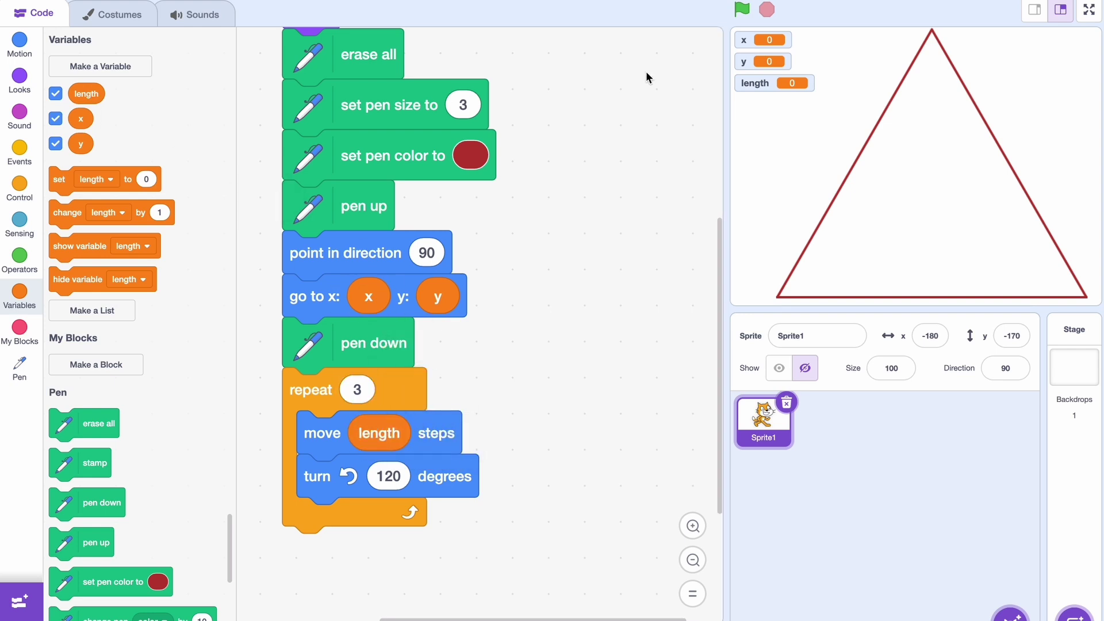
pyautogui.scroll(5, 602, 82)
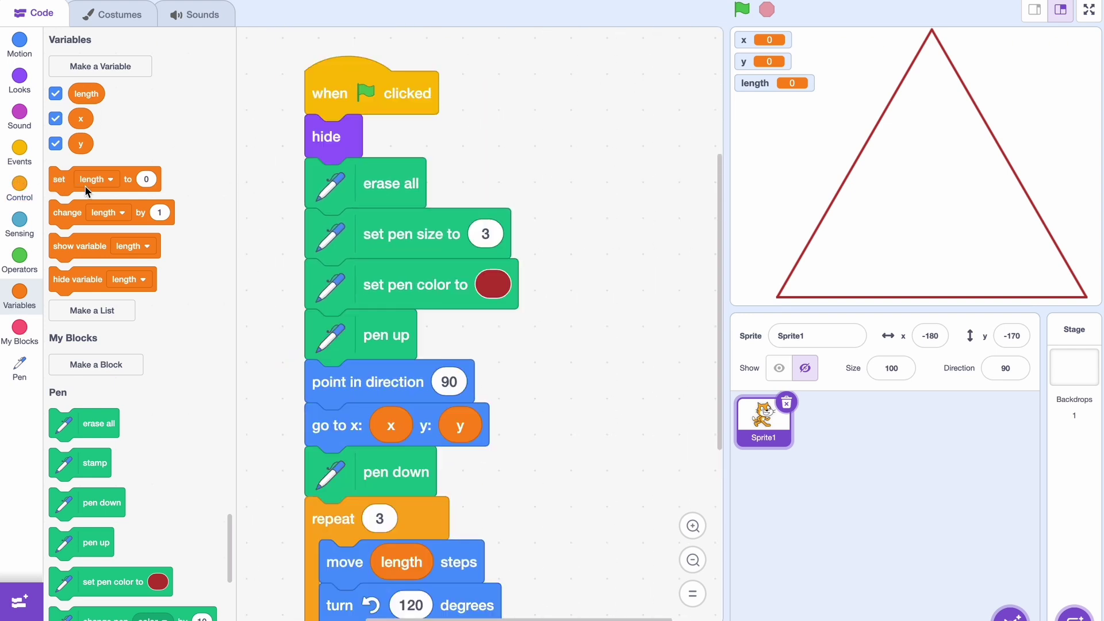
# Add set x, set y (-170) and set length (400) blocks after pen up
pyautogui.moveTo(89, 180); pyautogui.dragTo(345, 383)
pyautogui.click(383, 382)
pyautogui.click(303, 450)
pyautogui.moveTo(89, 179); pyautogui.dragTo(388, 426)
pyautogui.click(411, 425)
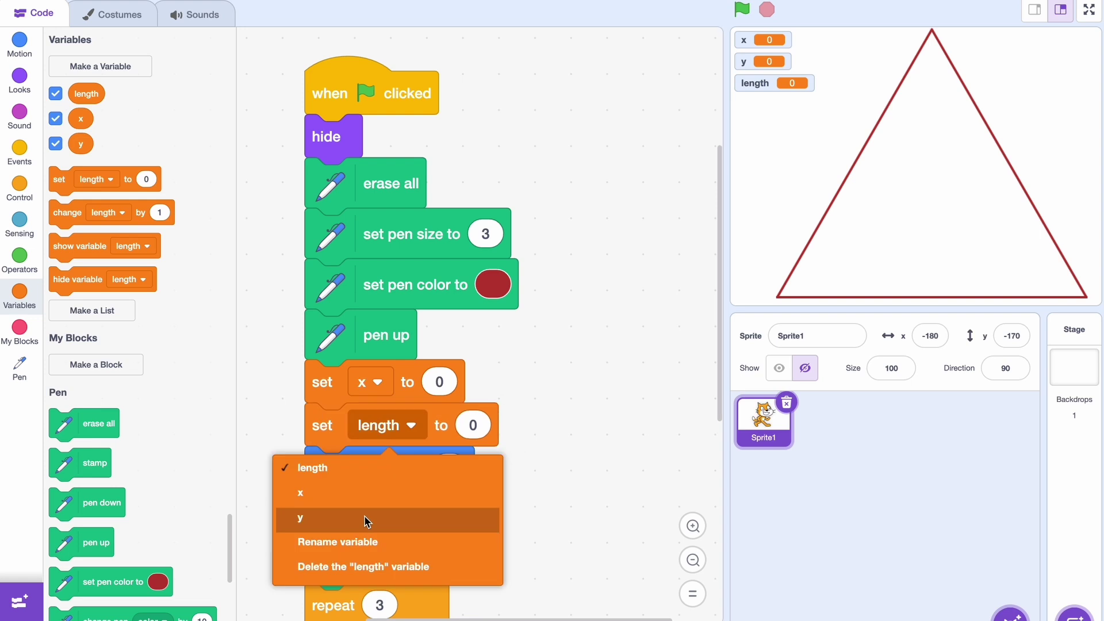
pyautogui.click(364, 515)
pyautogui.moveTo(89, 180); pyautogui.dragTo(388, 470)
pyautogui.click(473, 468)
pyautogui.write('400')
pyautogui.click(438, 425)
pyautogui.write('-1')
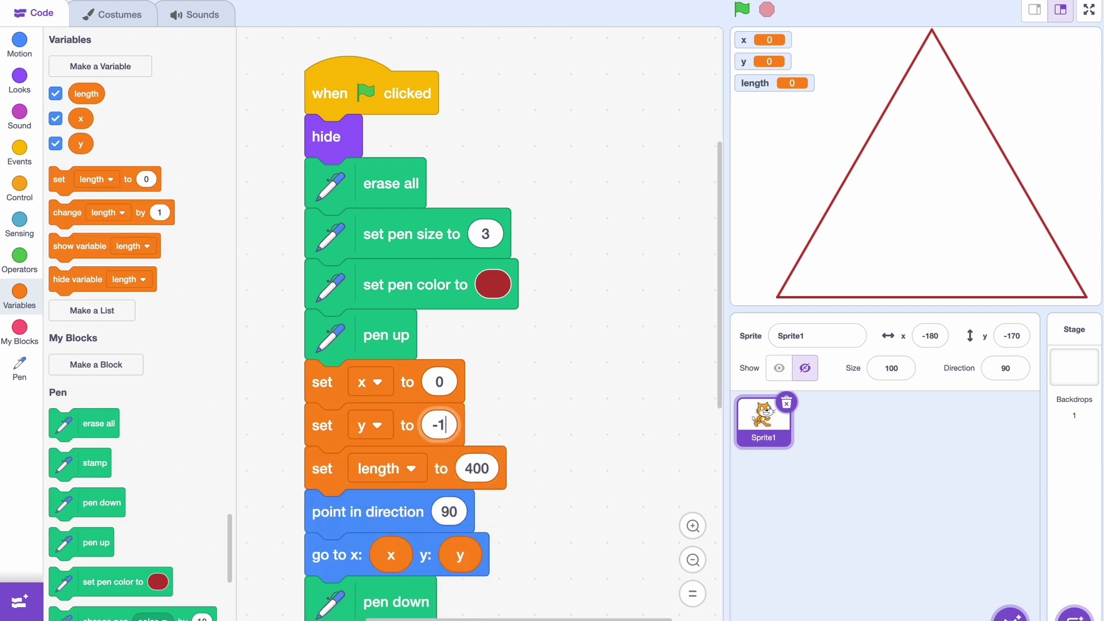
pyautogui.write('70')
# Set x to -180, run the triangle full-screen, then exit with Escape
pyautogui.click(438, 382)
pyautogui.write('-180')
pyautogui.click(1089, 9)
pyautogui.click(176, 17)
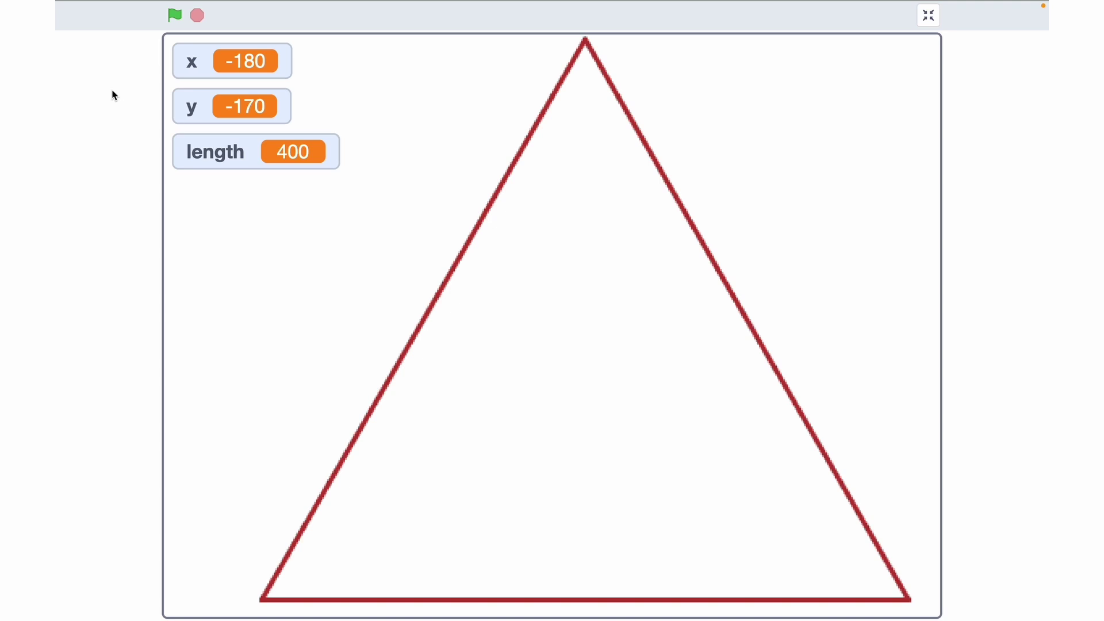
pyautogui.press('Escape')
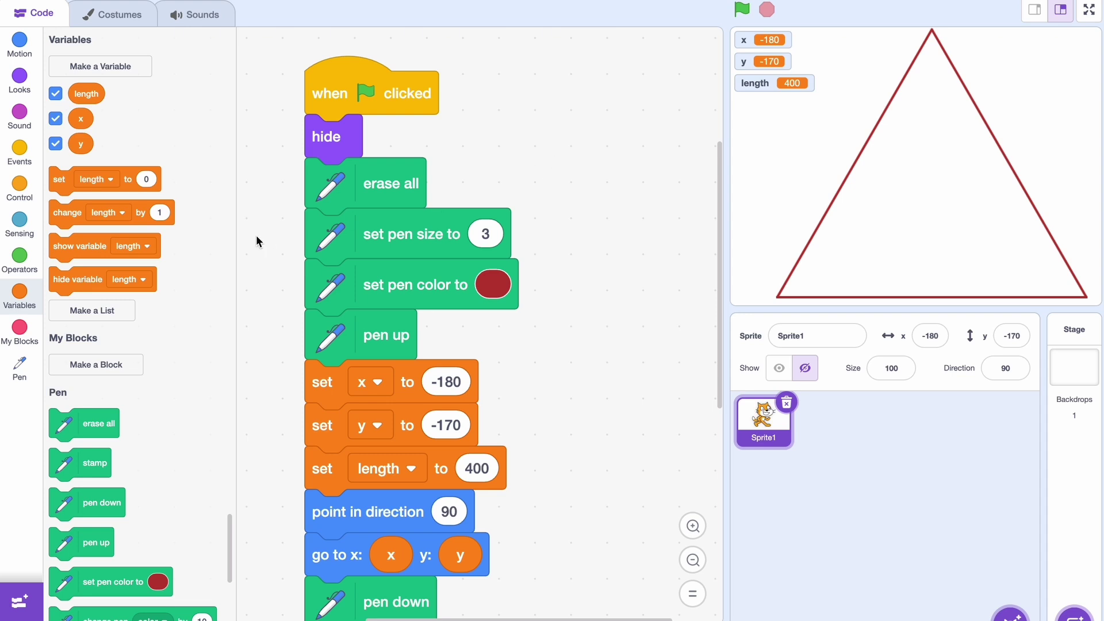
# Lay out a DrawMultipleTriangles custom block with number inputs x, y and length plus labels
pyautogui.click(19, 332)
pyautogui.click(96, 67)
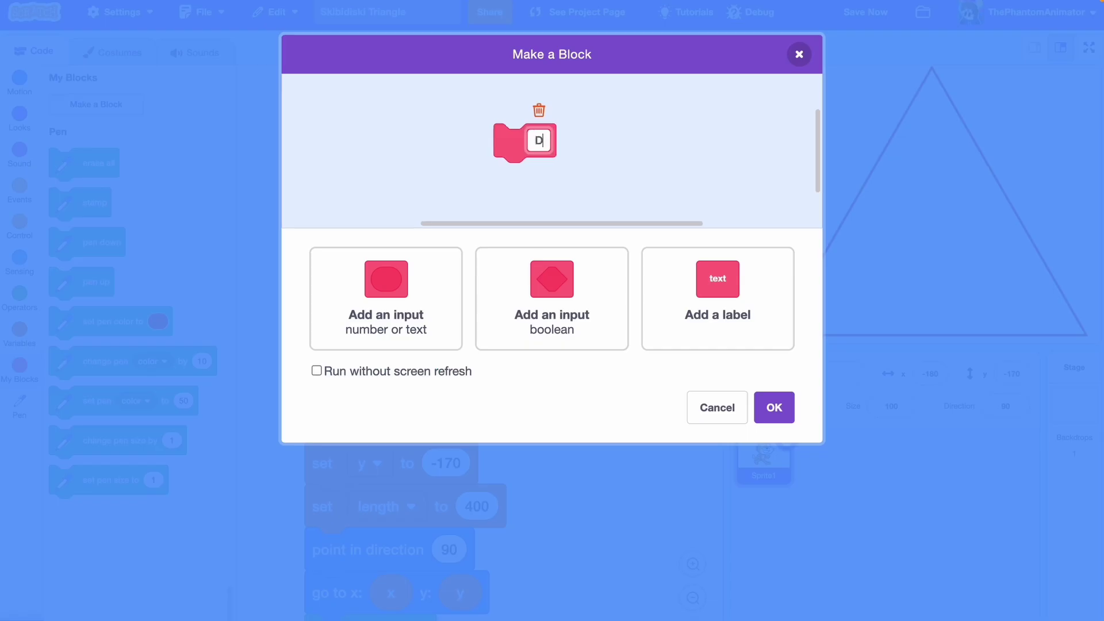
pyautogui.write('DrawMulti')
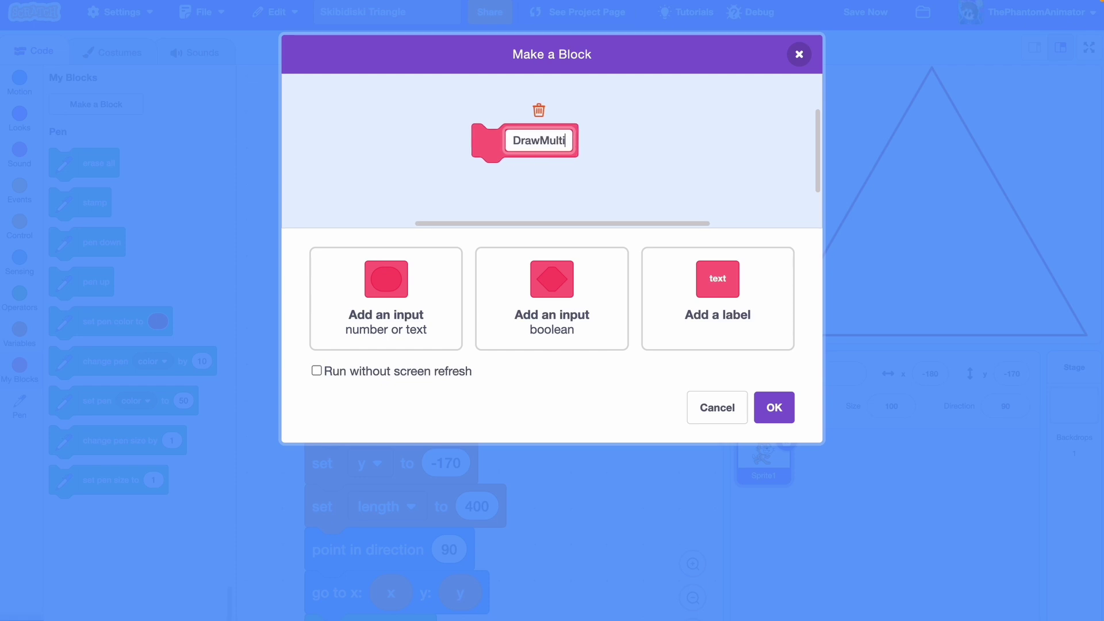
pyautogui.write('pleTriangles')
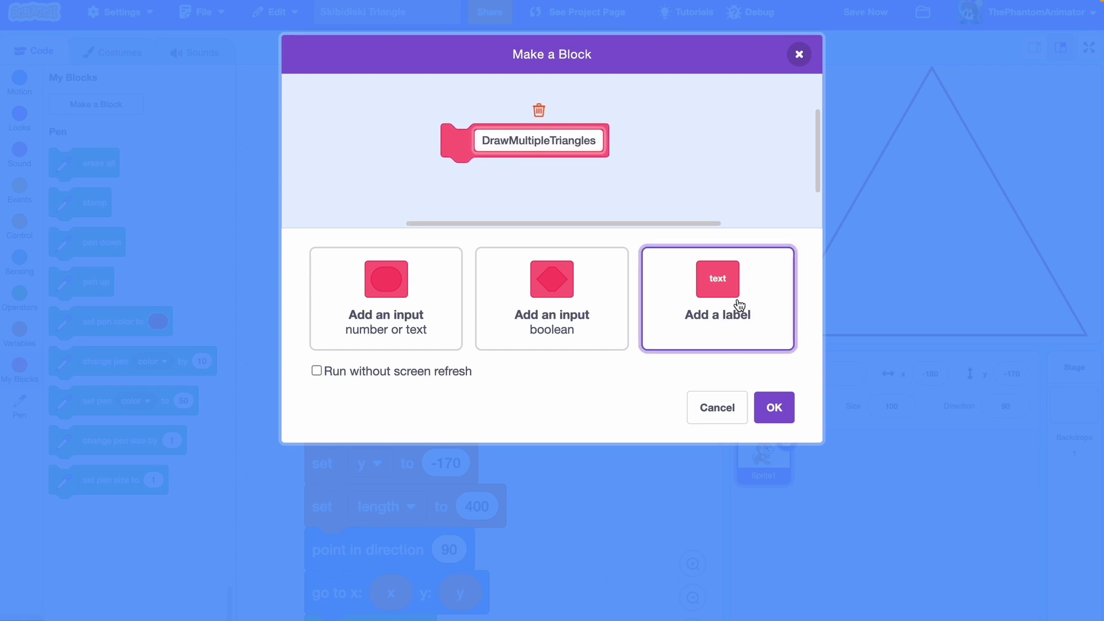
pyautogui.write(' x:')
pyautogui.click(455, 312)
pyautogui.write('x')
pyautogui.click(718, 302)
pyautogui.write('y:')
pyautogui.click(428, 326)
pyautogui.write('y')
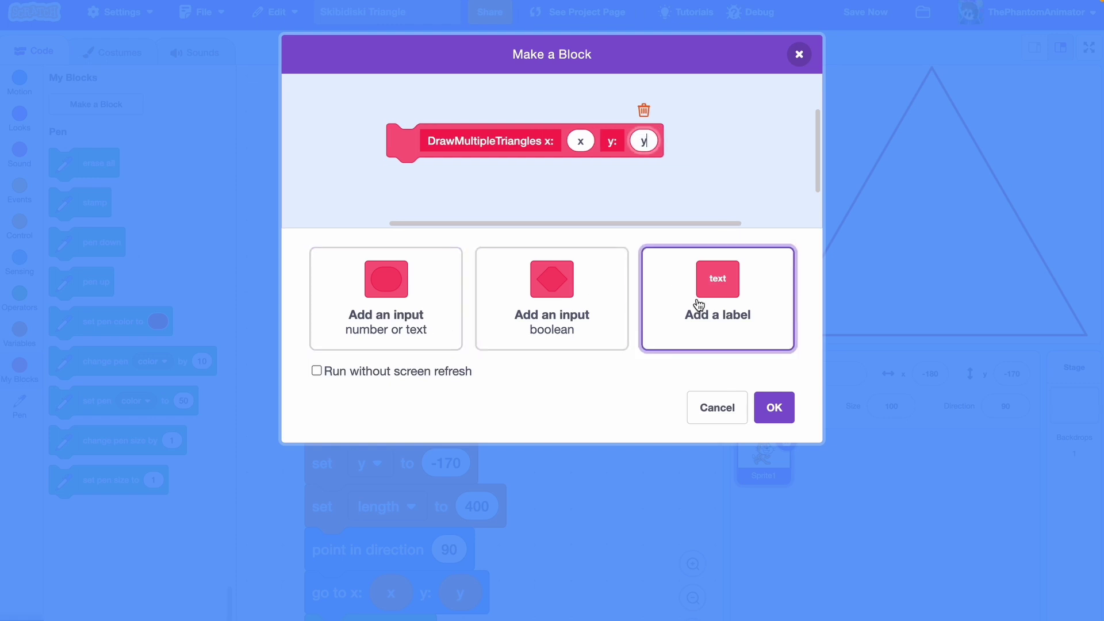
pyautogui.click(700, 302)
pyautogui.write('length:')
pyautogui.click(386, 298)
pyautogui.write('length')
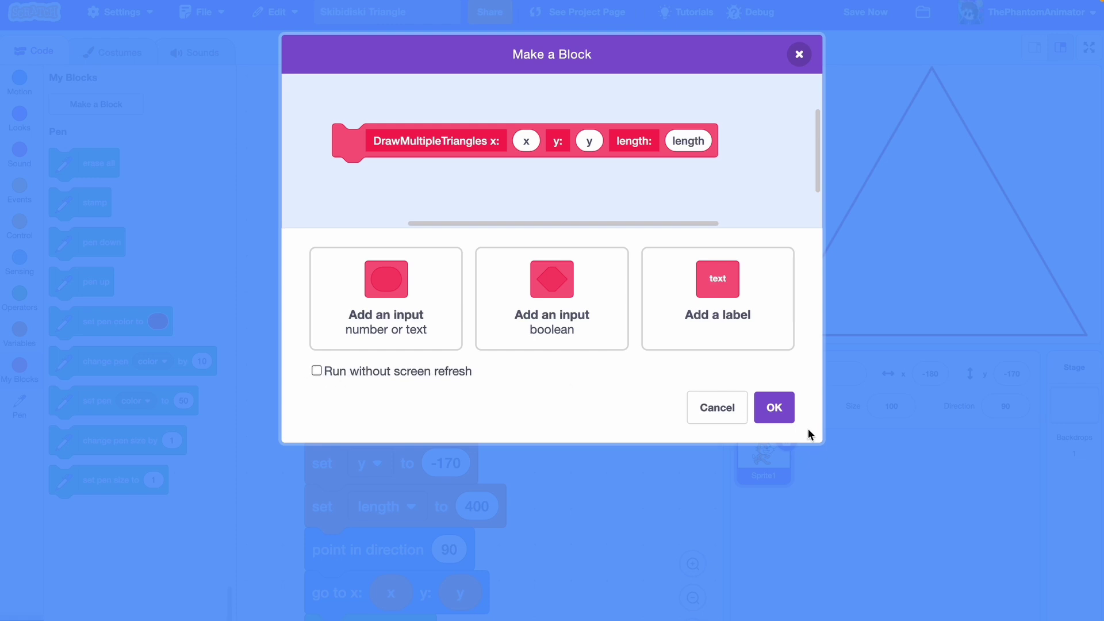
# Confirm the block and start its definition with go to x, y and point in direction 30
pyautogui.click(771, 407)
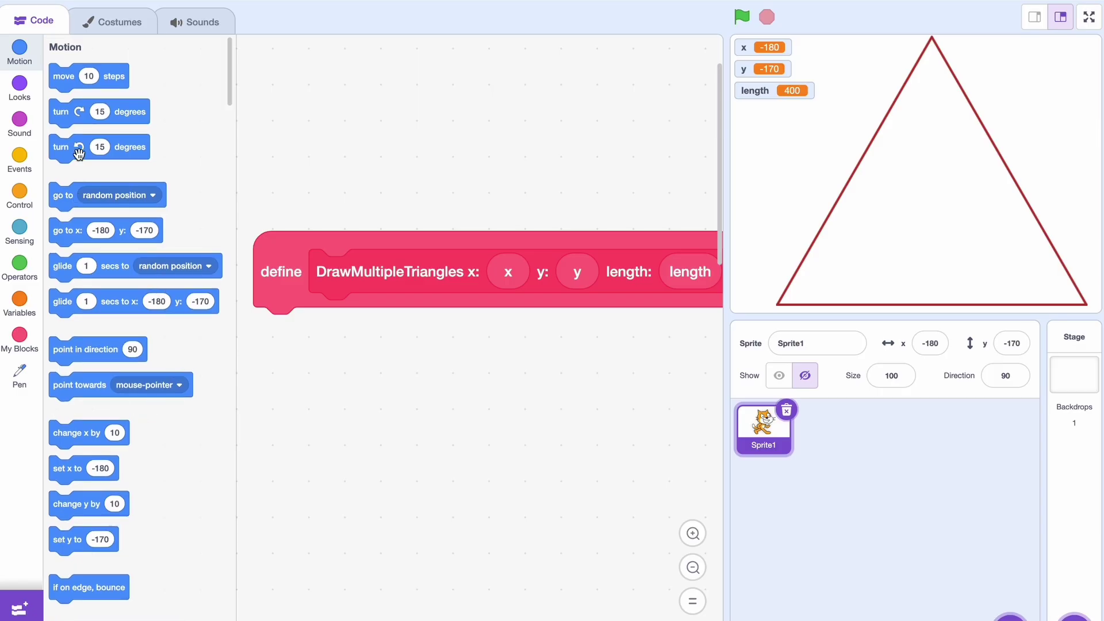
pyautogui.moveTo(69, 230); pyautogui.dragTo(277, 329)
pyautogui.moveTo(509, 272); pyautogui.dragTo(339, 329)
pyautogui.moveTo(577, 271); pyautogui.dragTo(412, 329)
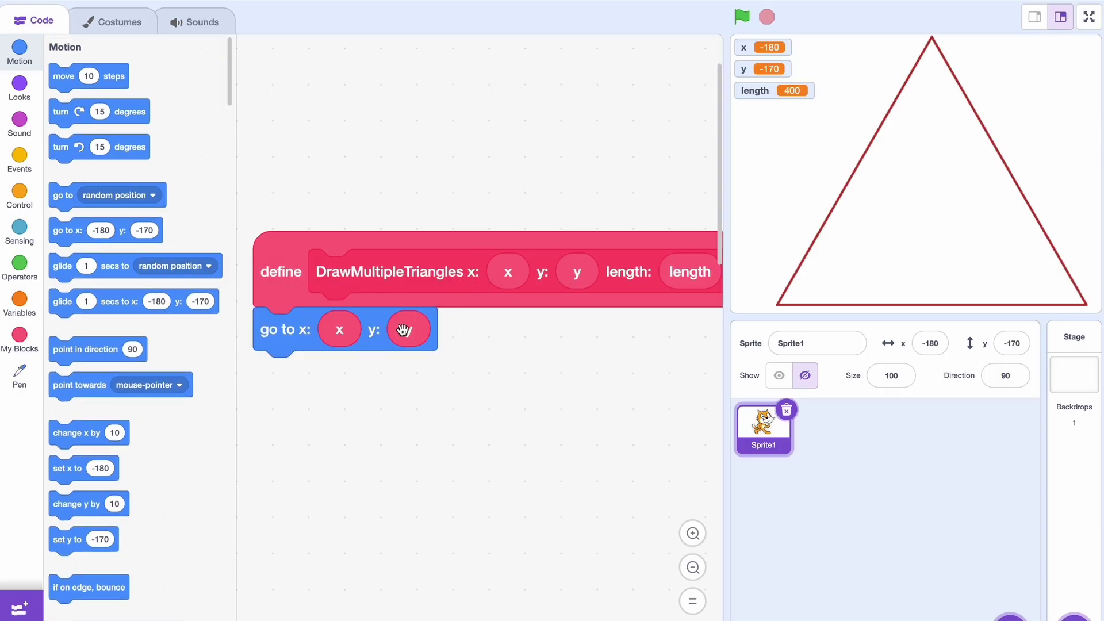
pyautogui.moveTo(87, 349); pyautogui.dragTo(293, 371)
pyautogui.click(398, 372)
pyautogui.write('30')
pyautogui.click(581, 413)
# Add pen down, a repeat 3 of move length and turn 120, then pen up
pyautogui.click(19, 376)
pyautogui.scroll(-1, 104, 345)
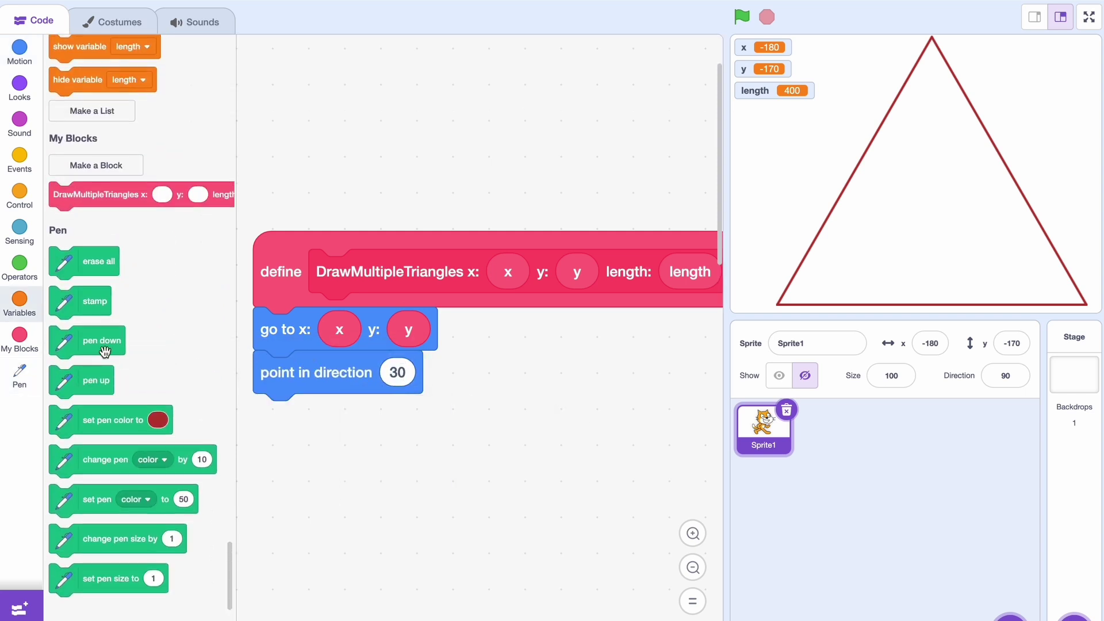
pyautogui.moveTo(102, 341); pyautogui.dragTo(293, 414)
pyautogui.click(19, 197)
pyautogui.moveTo(86, 123); pyautogui.dragTo(316, 404)
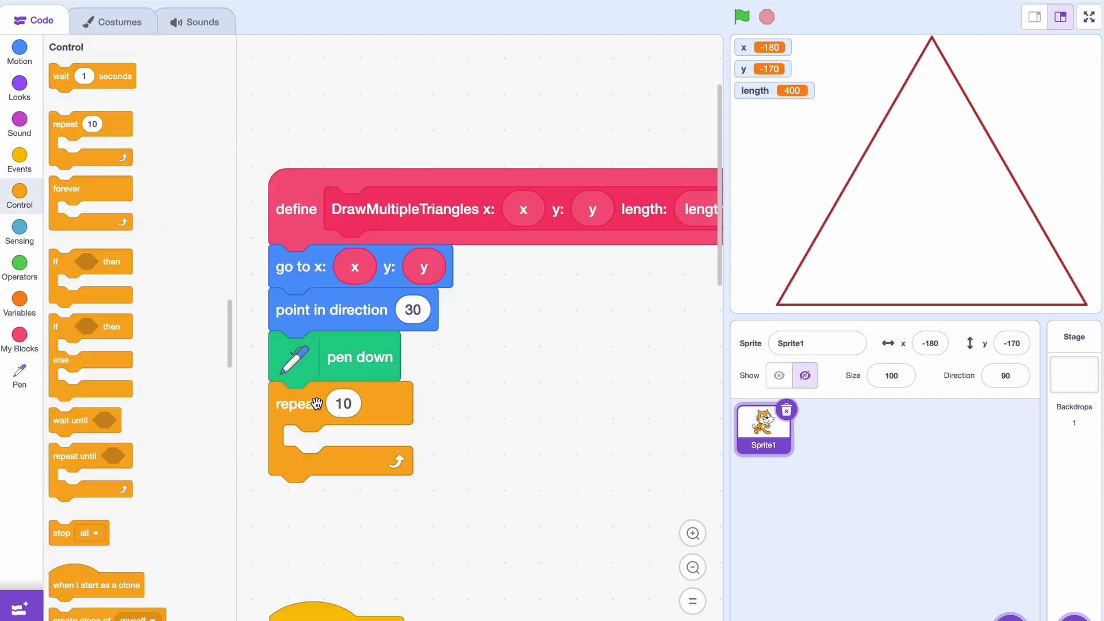
pyautogui.write('3')
pyautogui.click(19, 54)
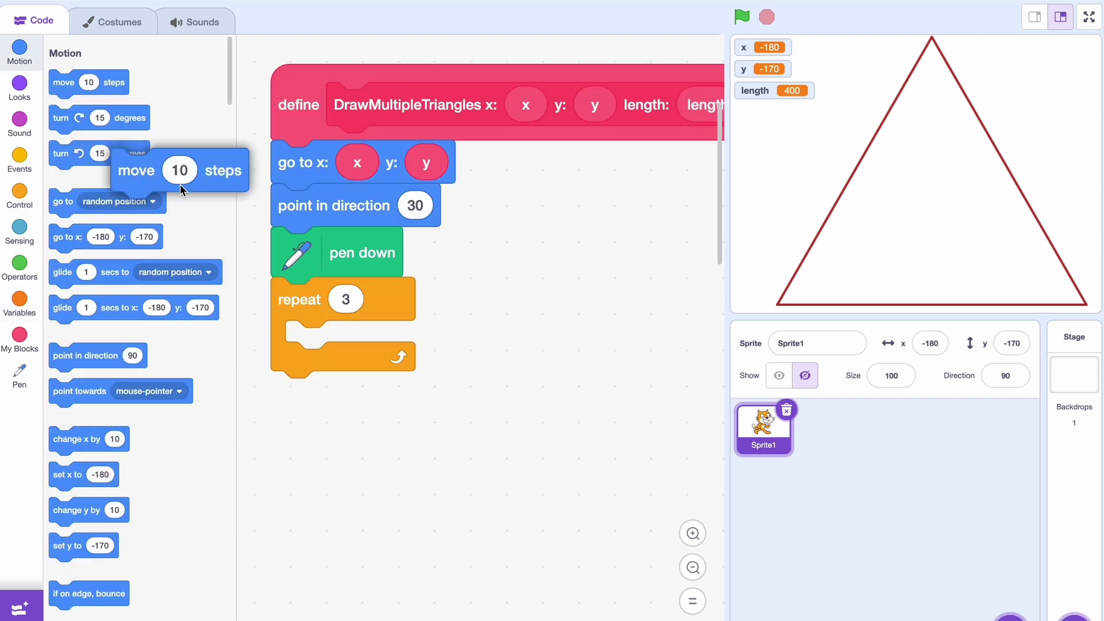
pyautogui.moveTo(65, 82); pyautogui.dragTo(350, 333)
pyautogui.moveTo(703, 104); pyautogui.dragTo(372, 345)
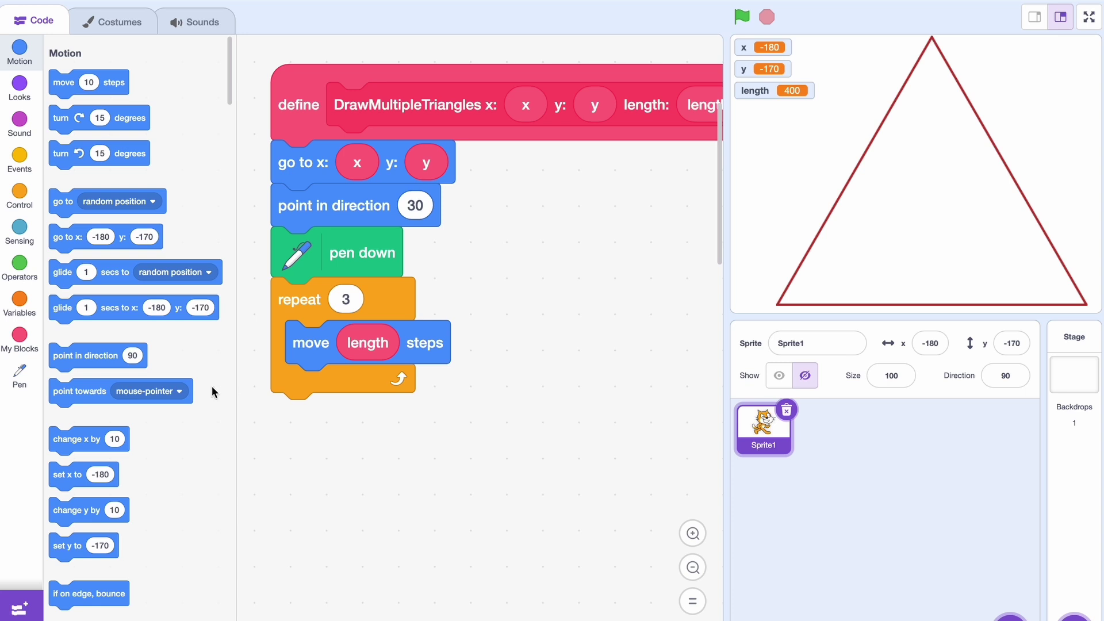
pyautogui.moveTo(61, 154); pyautogui.dragTo(343, 407)
pyautogui.click(379, 385)
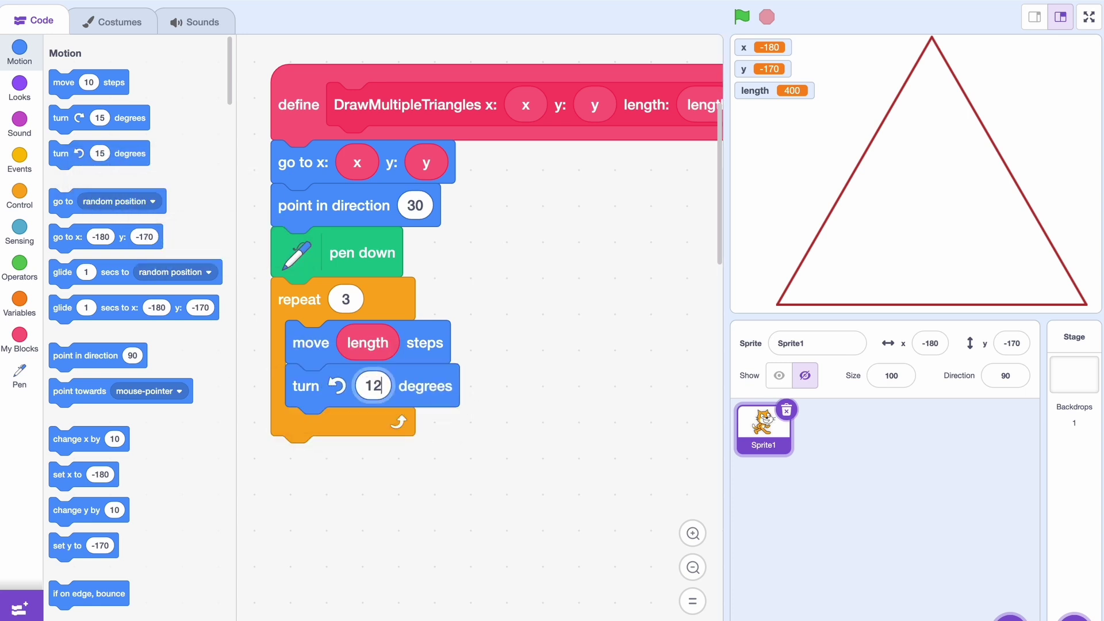
pyautogui.write('120')
pyautogui.click(19, 376)
pyautogui.moveTo(96, 197); pyautogui.dragTo(320, 482)
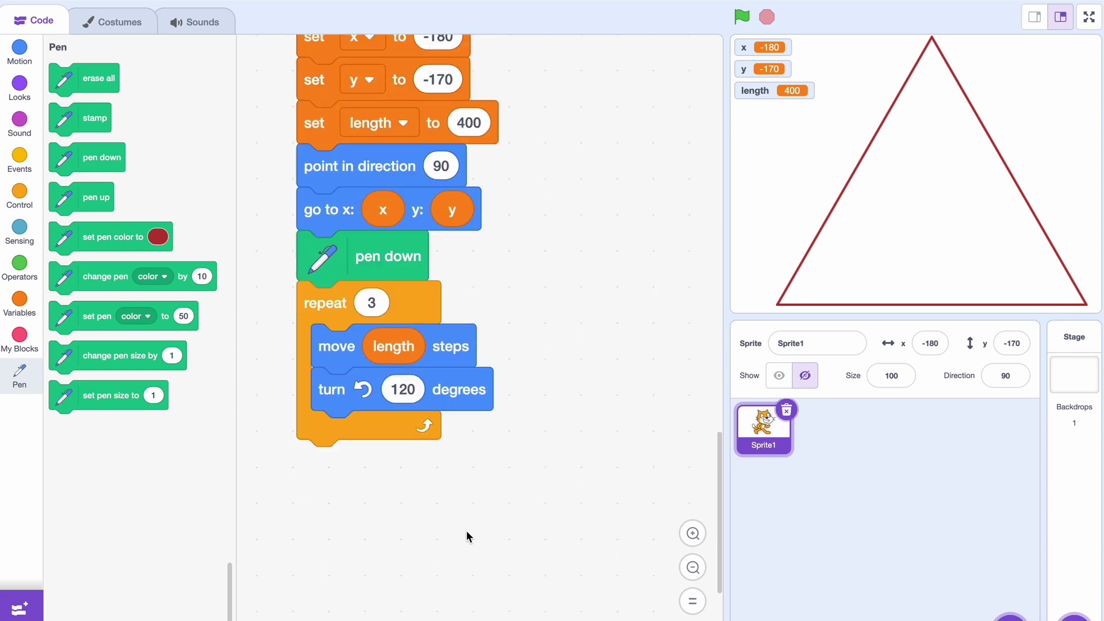
# Add a DrawMultipleTriangles call and give it x + length / 2 as its x input
pyautogui.click(28, 350)
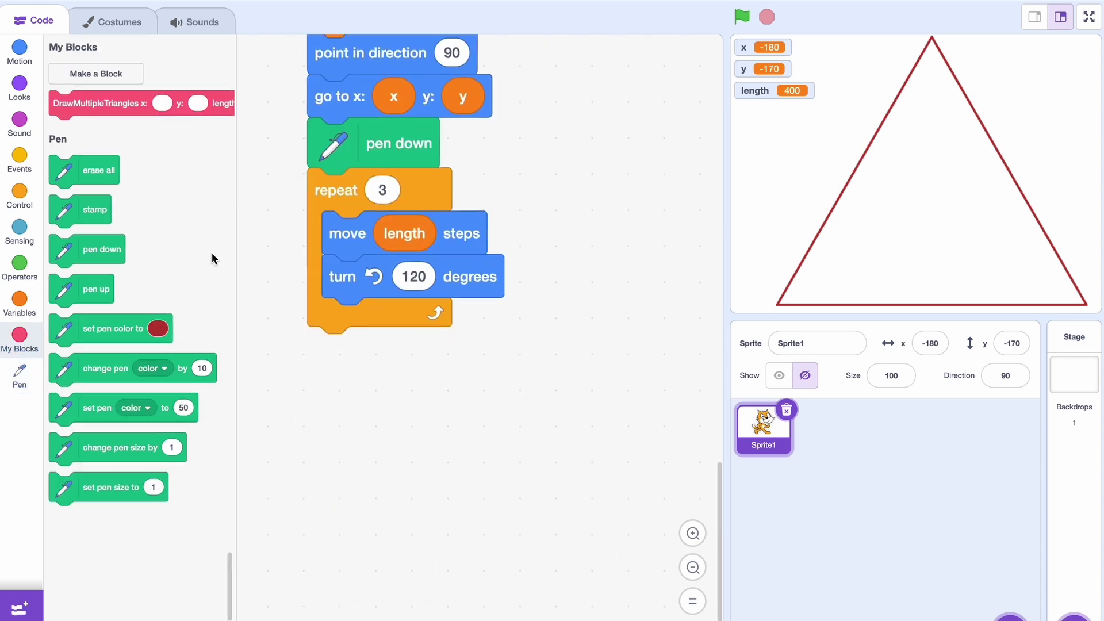
pyautogui.moveTo(68, 103); pyautogui.dragTo(330, 349)
pyautogui.scroll(4, 54, 257)
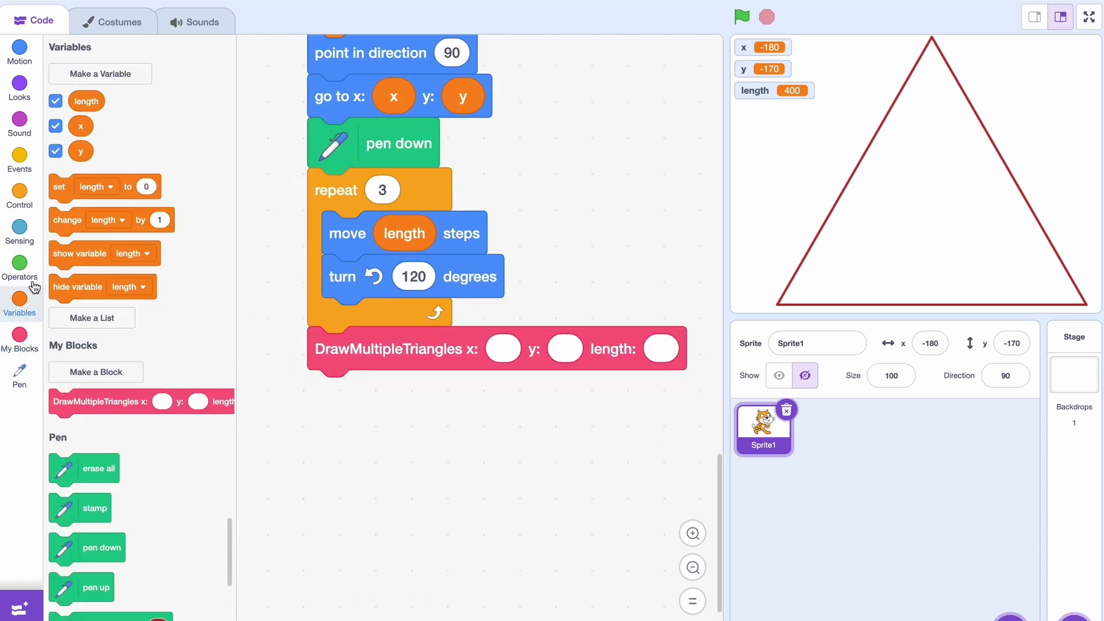
pyautogui.moveTo(86, 128); pyautogui.dragTo(322, 441)
pyautogui.scroll(-10, 130, 345)
pyautogui.moveTo(77, 452); pyautogui.dragTo(486, 458)
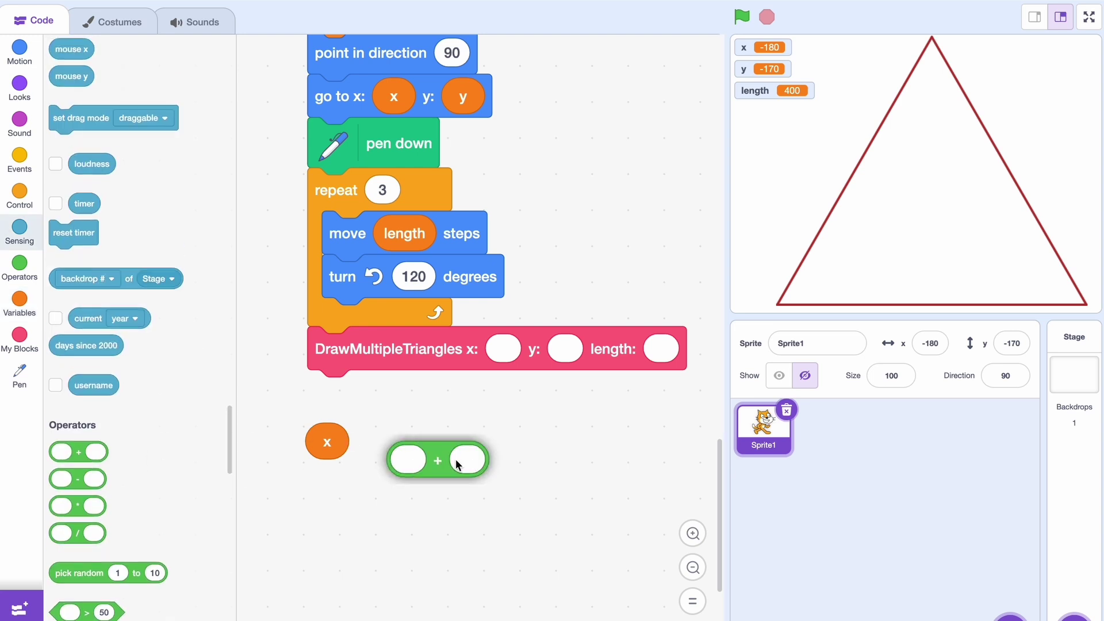
pyautogui.moveTo(326, 441); pyautogui.dragTo(444, 461)
pyautogui.click(19, 303)
pyautogui.moveTo(86, 104); pyautogui.dragTo(518, 462)
pyautogui.click(19, 268)
pyautogui.moveTo(82, 157); pyautogui.dragTo(406, 461)
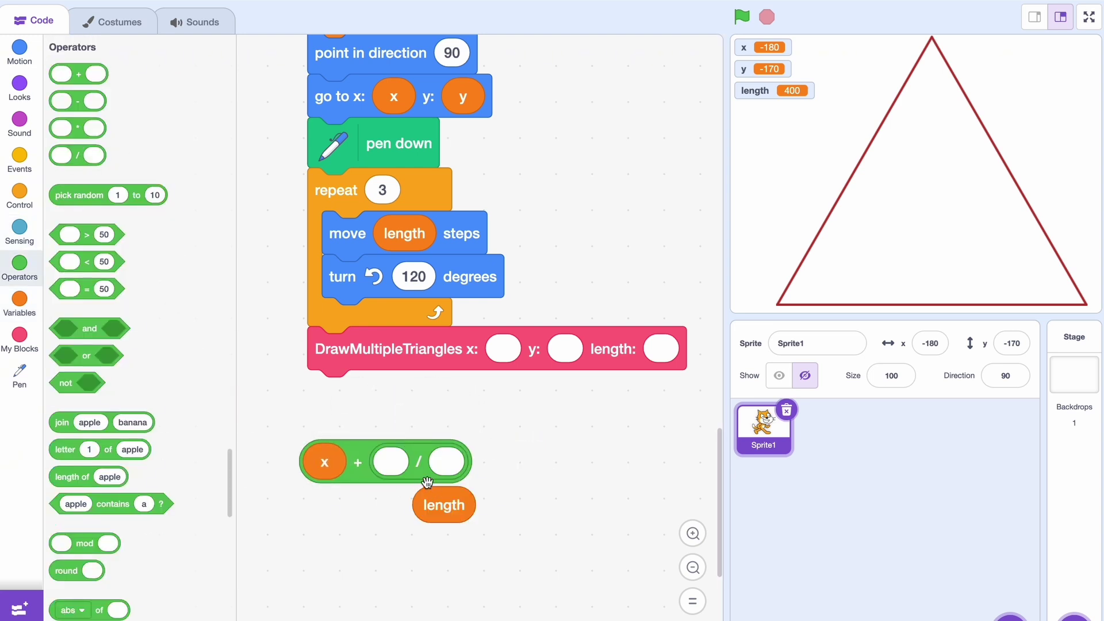
pyautogui.moveTo(442, 504); pyautogui.dragTo(398, 467)
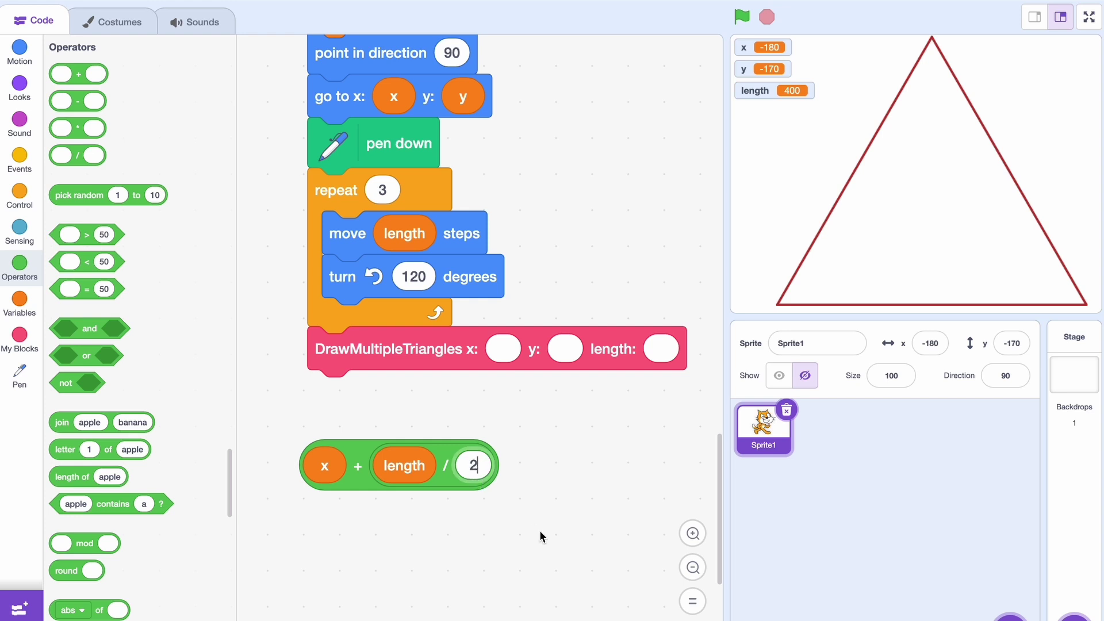
pyautogui.write('2')
pyautogui.moveTo(304, 477); pyautogui.dragTo(499, 358)
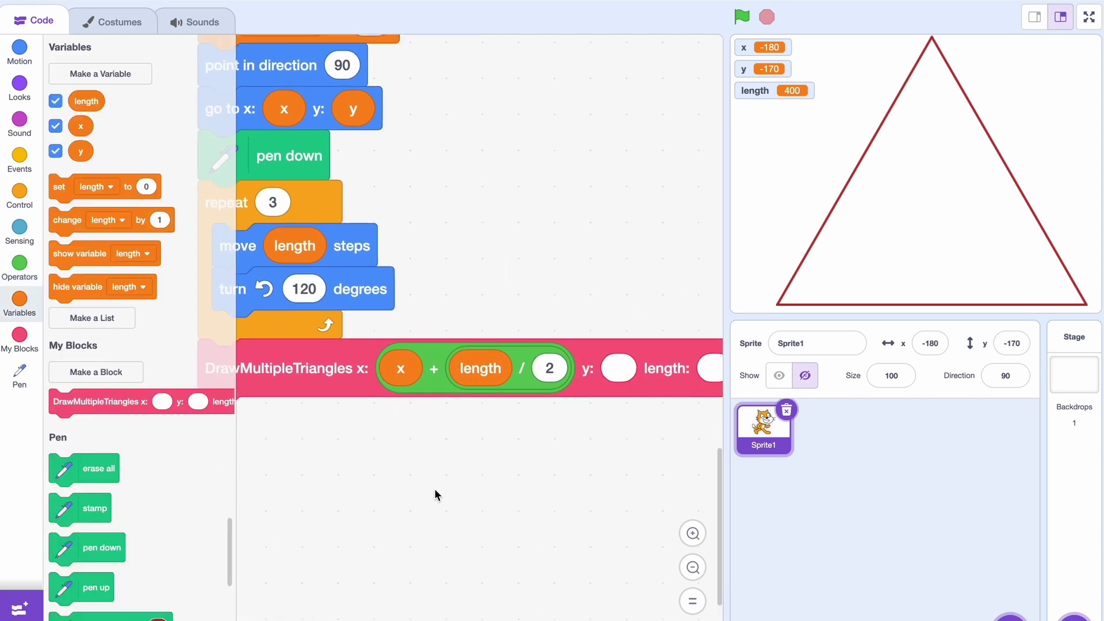
# Pass y as the call's y input and length / 2 as its length
pyautogui.moveTo(436, 494); pyautogui.dragTo(214, 259)
pyautogui.moveTo(84, 153); pyautogui.dragTo(512, 380)
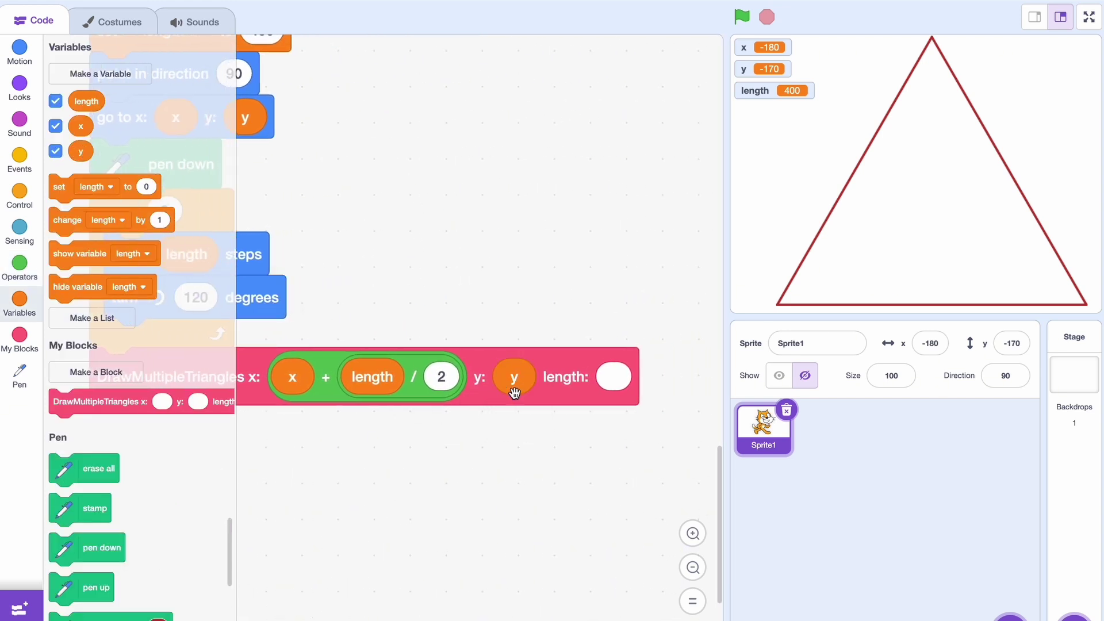
pyautogui.moveTo(85, 101); pyautogui.dragTo(383, 498)
pyautogui.click(19, 269)
pyautogui.moveTo(76, 155)
pyautogui.mouseDown()
pyautogui.moveTo(615, 435)
pyautogui.moveTo(614, 380)
pyautogui.mouseUp()
pyautogui.moveTo(383, 499); pyautogui.dragTo(628, 380)
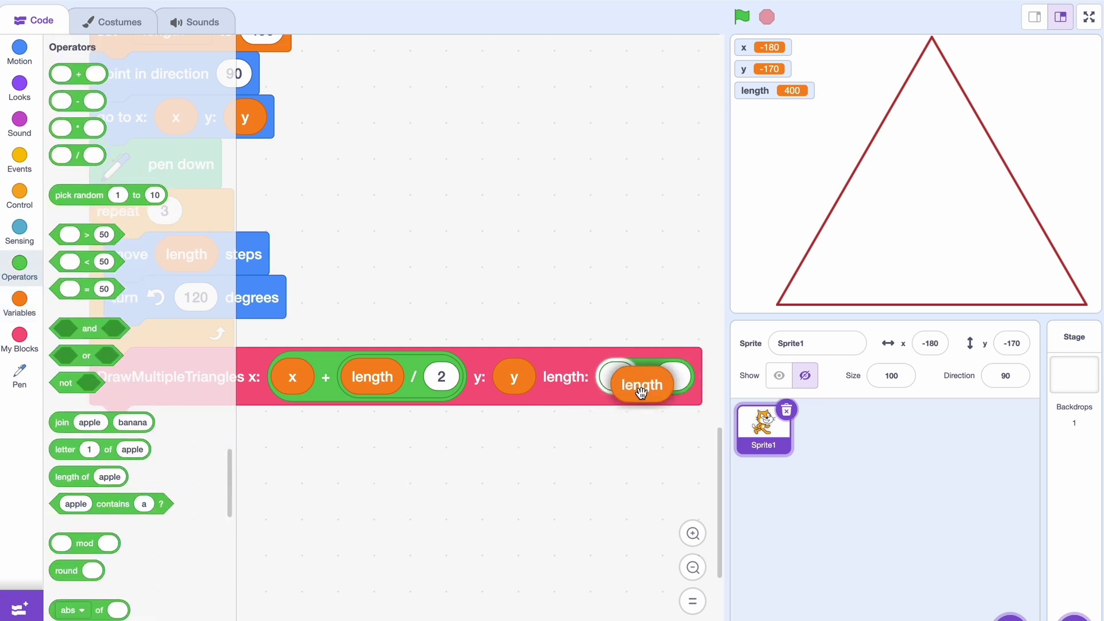
# Run the project full-screen to see the triangle split into four
pyautogui.click(1090, 18)
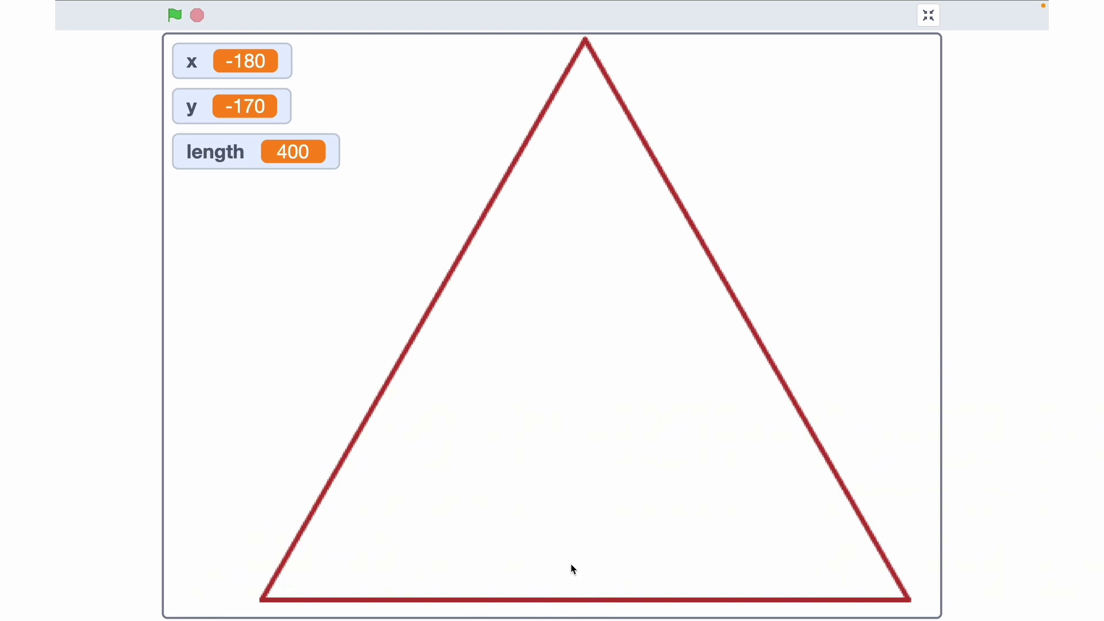
pyautogui.click(175, 16)
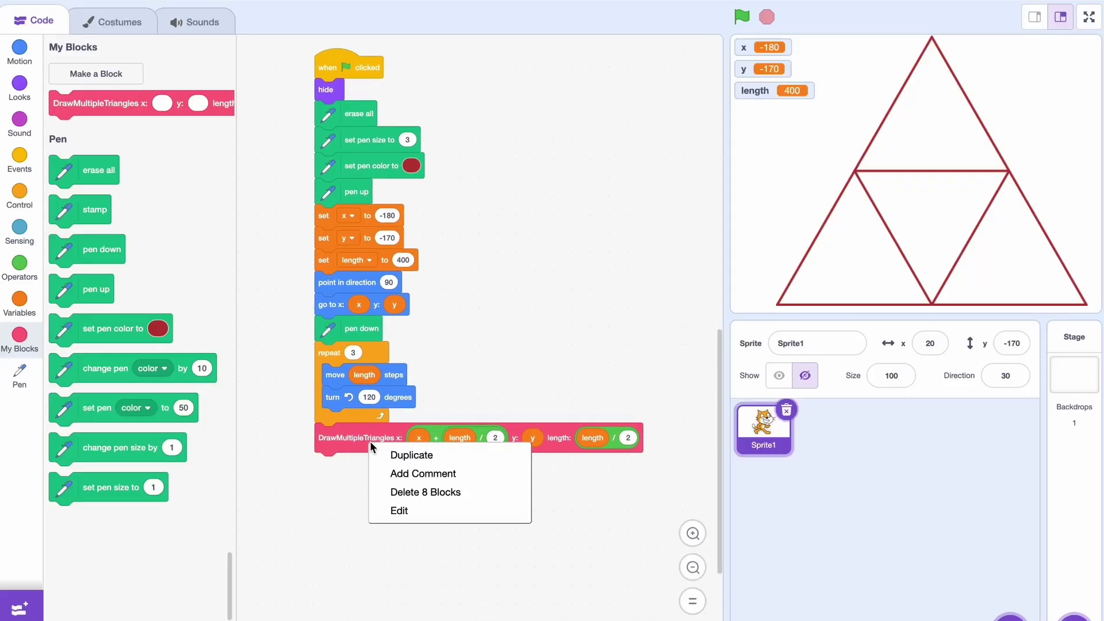
# Copy the call into the definition, using the definition's own x, y and length inputs
pyautogui.click(400, 454)
pyautogui.click(354, 261)
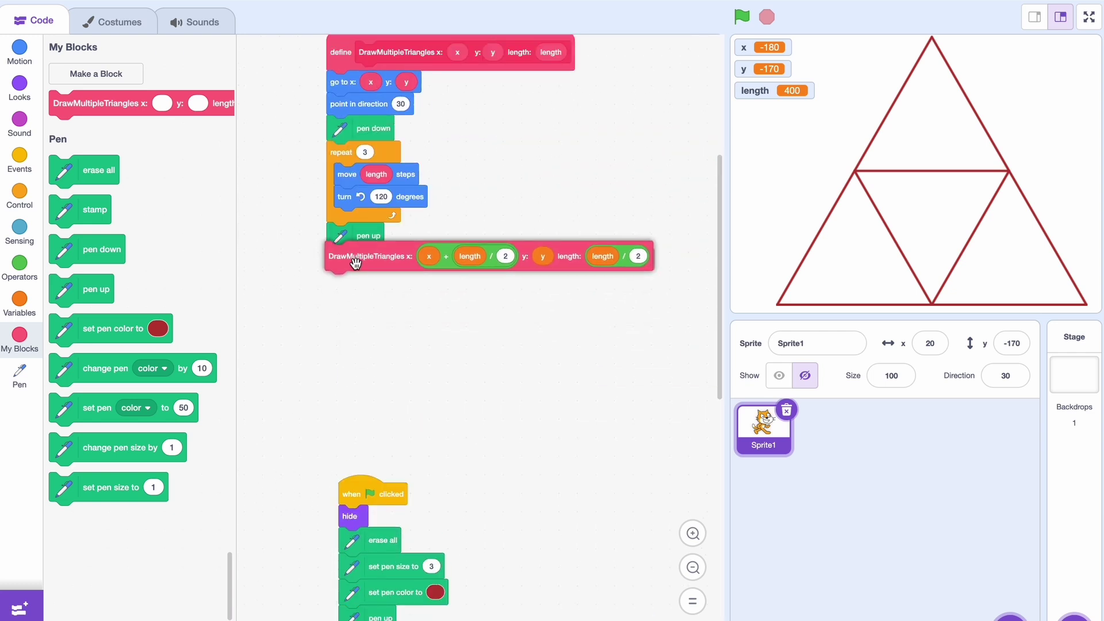
pyautogui.moveTo(429, 261); pyautogui.dragTo(194, 344)
pyautogui.moveTo(461, 262); pyautogui.dragTo(149, 349)
pyautogui.moveTo(526, 262); pyautogui.dragTo(233, 410)
pyautogui.moveTo(587, 261); pyautogui.dragTo(310, 431)
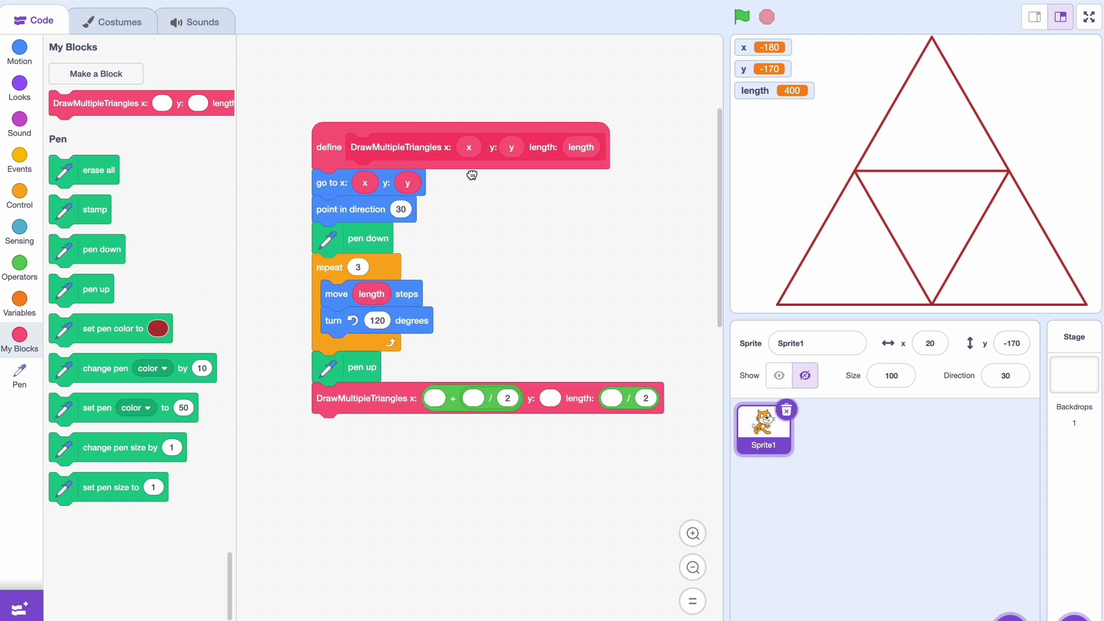
pyautogui.moveTo(469, 226); pyautogui.dragTo(436, 397)
pyautogui.moveTo(580, 147); pyautogui.dragTo(484, 397)
pyautogui.moveTo(512, 147)
pyautogui.mouseDown()
pyautogui.moveTo(570, 433)
pyautogui.moveTo(572, 402)
pyautogui.mouseUp()
pyautogui.moveTo(578, 148); pyautogui.dragTo(639, 400)
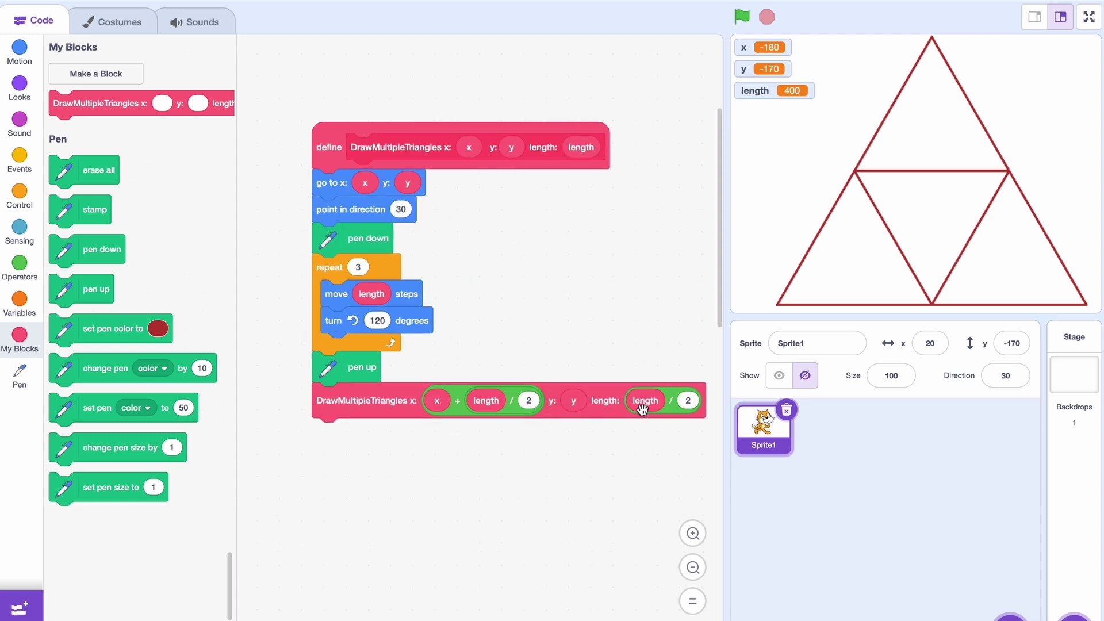
pyautogui.moveTo(534, 258); pyautogui.dragTo(501, 223)
# Duplicate the recursive call twice beneath the first one
pyautogui.rightClick(345, 365)
pyautogui.click(386, 374)
pyautogui.click(345, 399)
pyautogui.rightClick(345, 399)
pyautogui.click(386, 410)
pyautogui.click(19, 267)
# Change the second call's x to x - length / 2, and give the third call plain x
pyautogui.moveTo(78, 101); pyautogui.dragTo(395, 503)
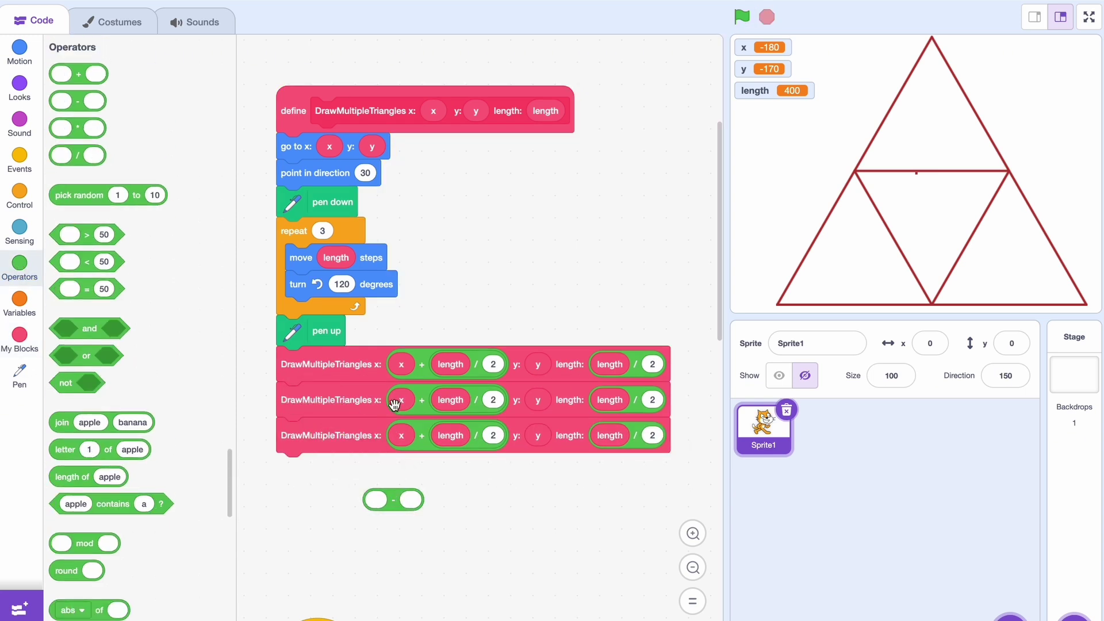
pyautogui.moveTo(401, 399); pyautogui.dragTo(380, 503)
pyautogui.moveTo(496, 399); pyautogui.dragTo(483, 503)
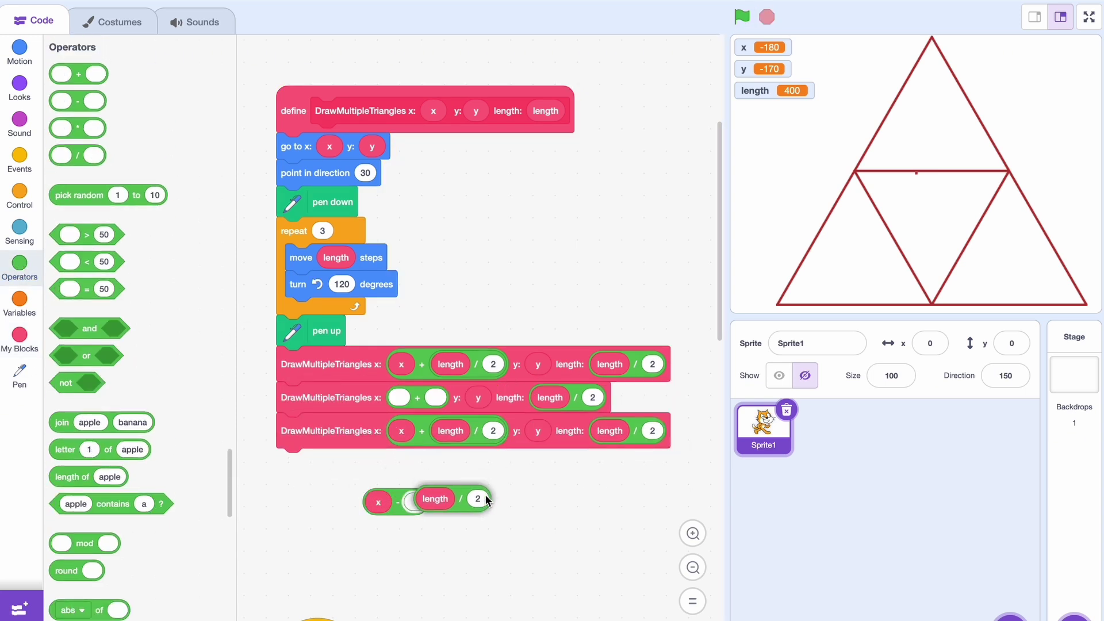
pyautogui.moveTo(427, 405); pyautogui.dragTo(174, 439)
pyautogui.moveTo(397, 494); pyautogui.dragTo(403, 399)
pyautogui.moveTo(423, 436)
pyautogui.mouseDown()
pyautogui.moveTo(426, 527)
pyautogui.moveTo(399, 434)
pyautogui.mouseUp()
pyautogui.moveTo(449, 524); pyautogui.dragTo(129, 432)
pyautogui.moveTo(439, 433); pyautogui.dragTo(332, 491)
# Set the third call's y to y + length × sqrt(3) / 2 and run full-screen
pyautogui.moveTo(78, 75)
pyautogui.mouseDown()
pyautogui.moveTo(369, 513)
pyautogui.moveTo(349, 513)
pyautogui.mouseUp()
pyautogui.moveTo(69, 173); pyautogui.dragTo(504, 235)
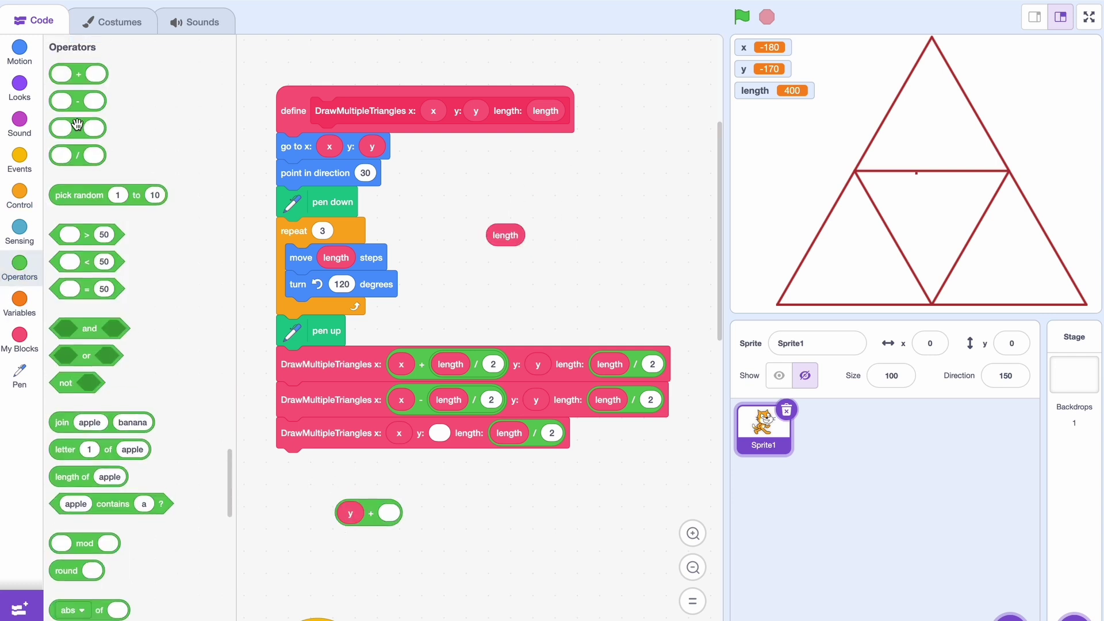
pyautogui.moveTo(79, 128)
pyautogui.mouseDown()
pyautogui.moveTo(394, 547)
pyautogui.moveTo(407, 512)
pyautogui.mouseUp()
pyautogui.moveTo(87, 609)
pyautogui.mouseDown()
pyautogui.moveTo(445, 613)
pyautogui.moveTo(458, 516)
pyautogui.mouseUp()
pyautogui.moveTo(504, 235)
pyautogui.mouseDown()
pyautogui.moveTo(399, 516)
pyautogui.moveTo(457, 433)
pyautogui.mouseUp()
pyautogui.click(435, 515)
pyautogui.click(442, 338)
pyautogui.write('3')
pyautogui.moveTo(79, 155); pyautogui.dragTo(406, 532)
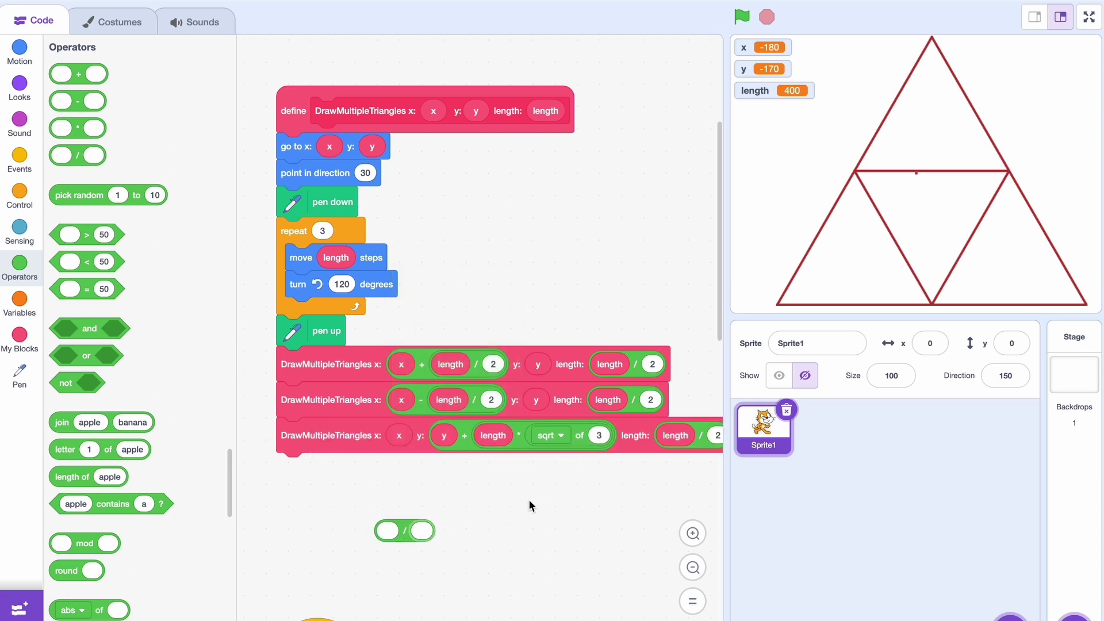
pyautogui.moveTo(468, 436)
pyautogui.mouseDown()
pyautogui.moveTo(484, 510)
pyautogui.moveTo(483, 431)
pyautogui.mouseUp()
pyautogui.click(1089, 18)
# Test-run the project, then give DrawMultipleTriangles a new 'iteration' number input
pyautogui.click(175, 15)
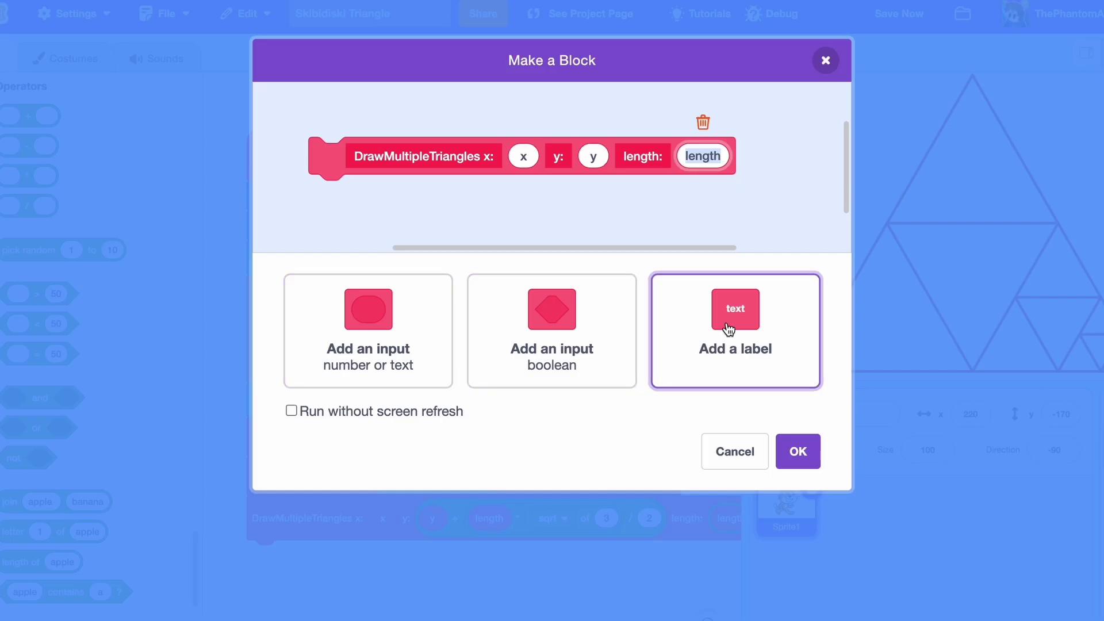
pyautogui.write('iteration:')
pyautogui.click(379, 326)
pyautogui.write('iteration')
pyautogui.click(798, 452)
pyautogui.scroll(-5, 575, 368)
pyautogui.scroll(-5, 575, 368)
pyautogui.scroll(-3, 575, 369)
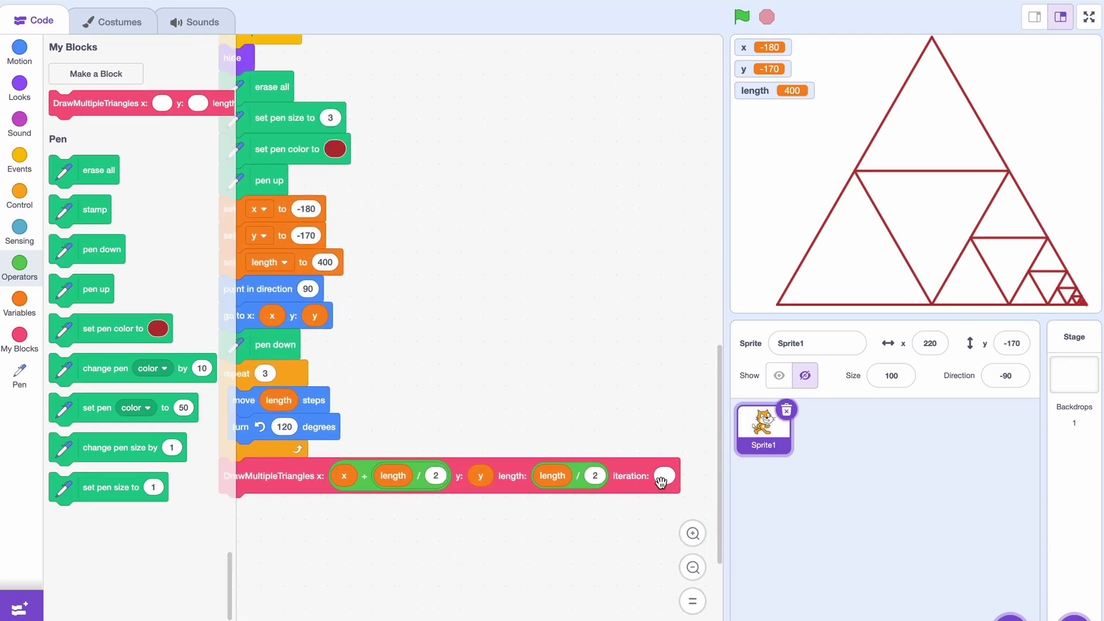
pyautogui.scroll(3, 646, 412)
pyautogui.scroll(5, 647, 412)
pyautogui.scroll(5, 646, 413)
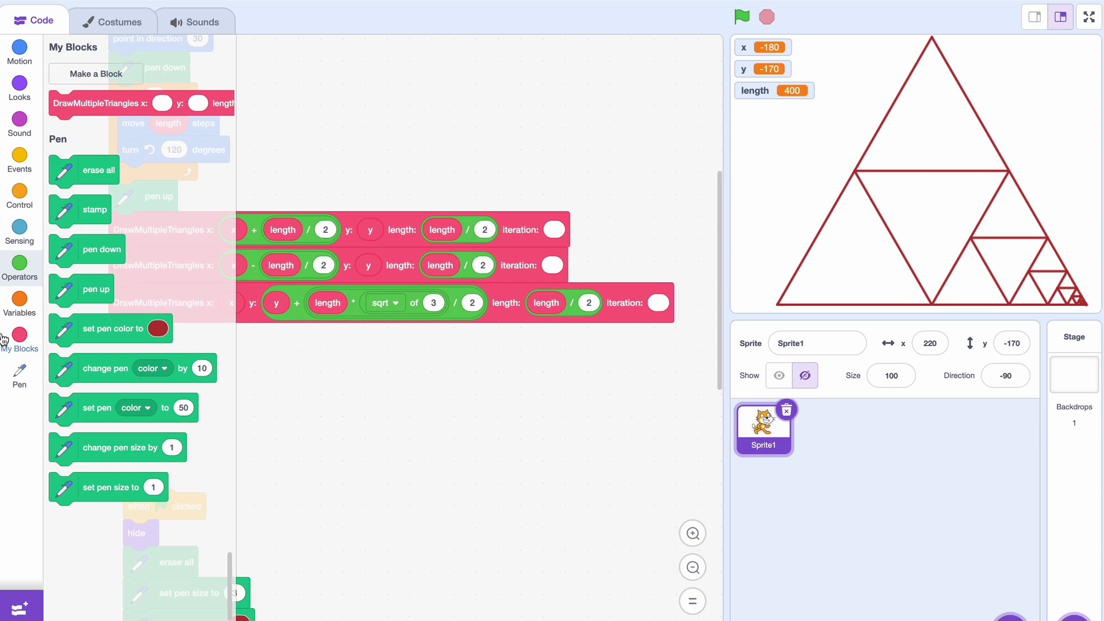
pyautogui.scroll(3, 524, 211)
pyautogui.scroll(3, 523, 211)
# Build an iteration − 1 operator and pass copies into all three recursive calls
pyautogui.click(20, 263)
pyautogui.moveTo(78, 102); pyautogui.dragTo(356, 278)
pyautogui.moveTo(474, 265); pyautogui.dragTo(367, 273)
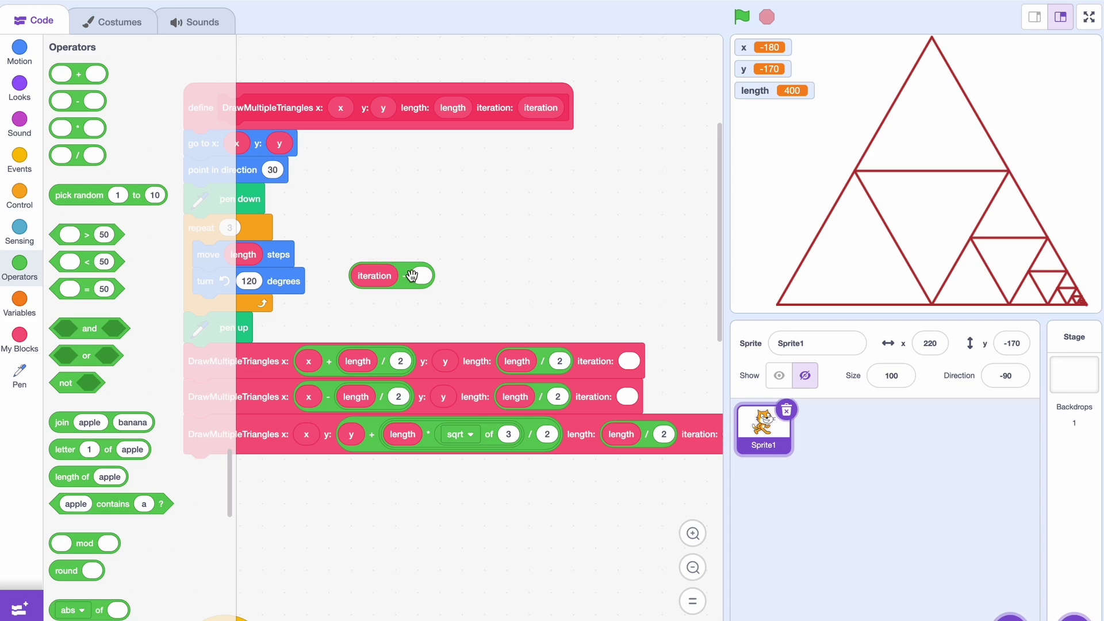
pyautogui.write('1')
pyautogui.rightClick(423, 275)
pyautogui.click(483, 259)
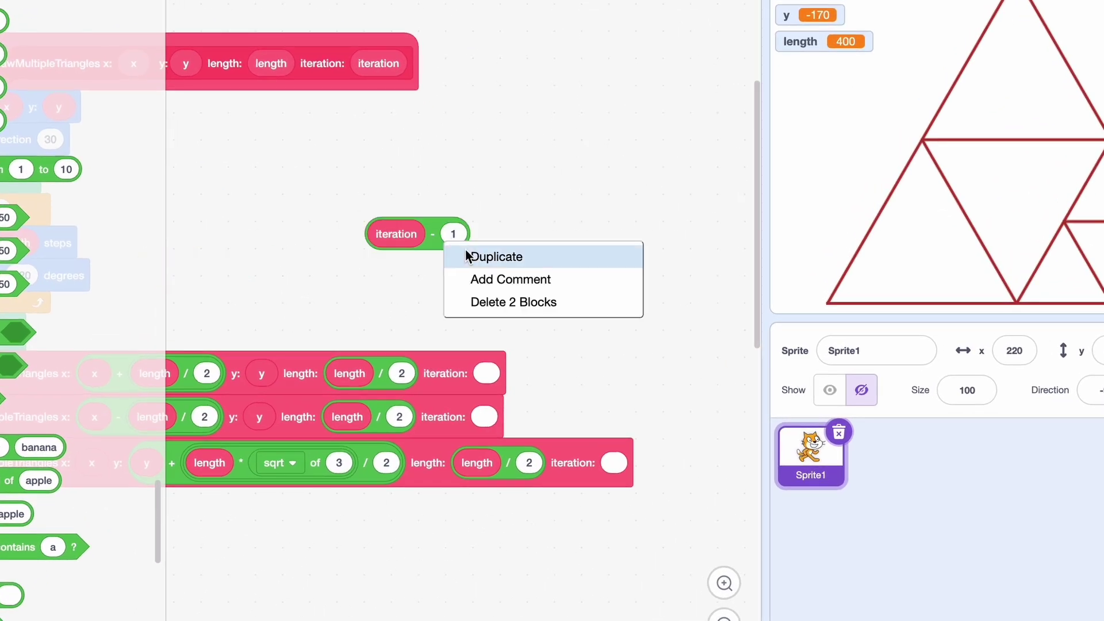
pyautogui.rightClick(668, 260)
pyautogui.click(717, 276)
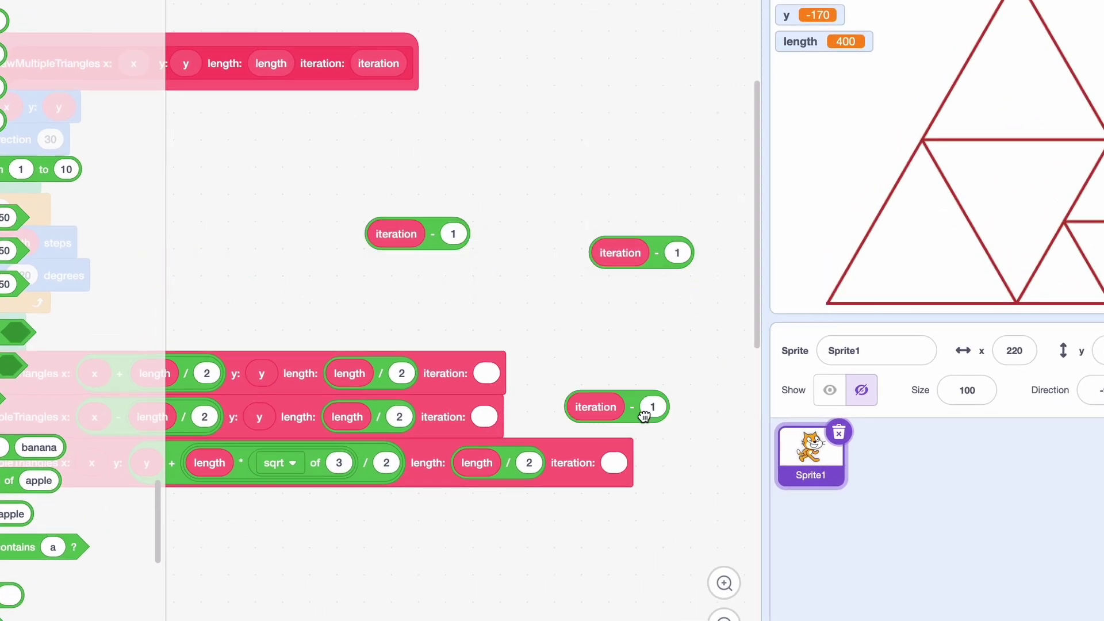
pyautogui.click(646, 476)
pyautogui.moveTo(642, 253); pyautogui.dragTo(552, 417)
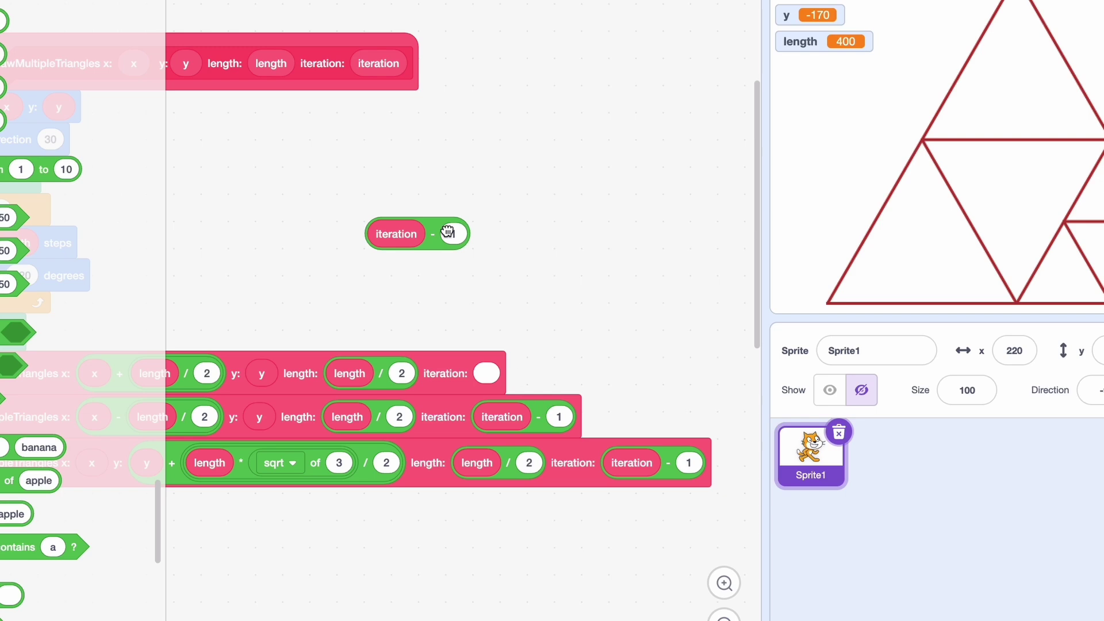
pyautogui.moveTo(448, 233); pyautogui.dragTo(505, 374)
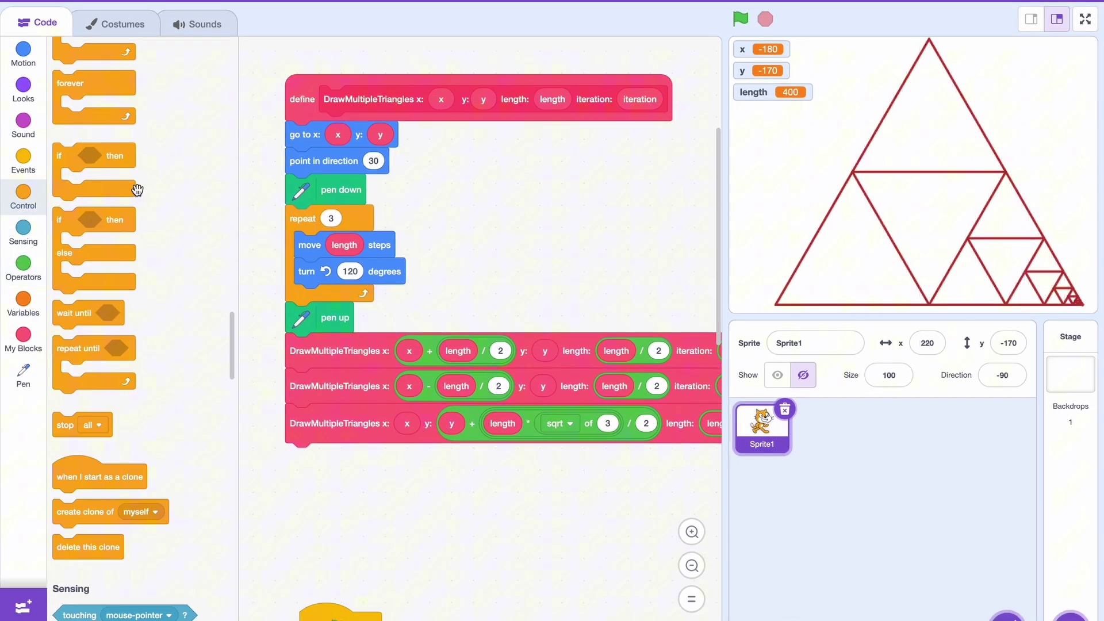
pyautogui.scroll(3, 136, 189)
pyautogui.moveTo(87, 262); pyautogui.dragTo(299, 121)
# Make an iteration > comparison the if block's condition
pyautogui.click(24, 277)
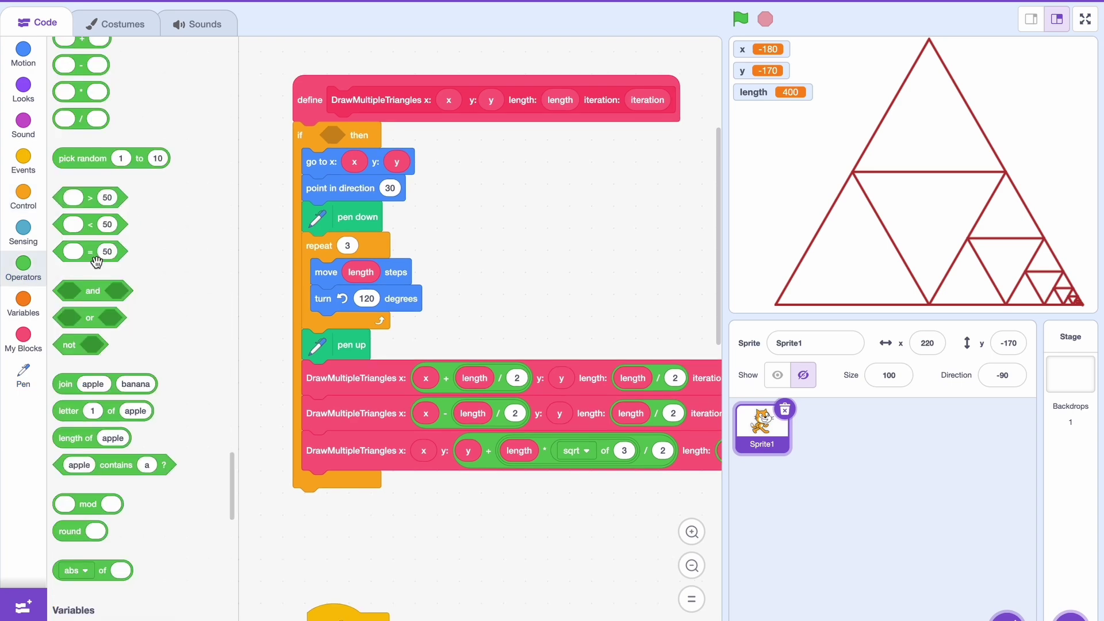
pyautogui.moveTo(90, 198); pyautogui.dragTo(367, 136)
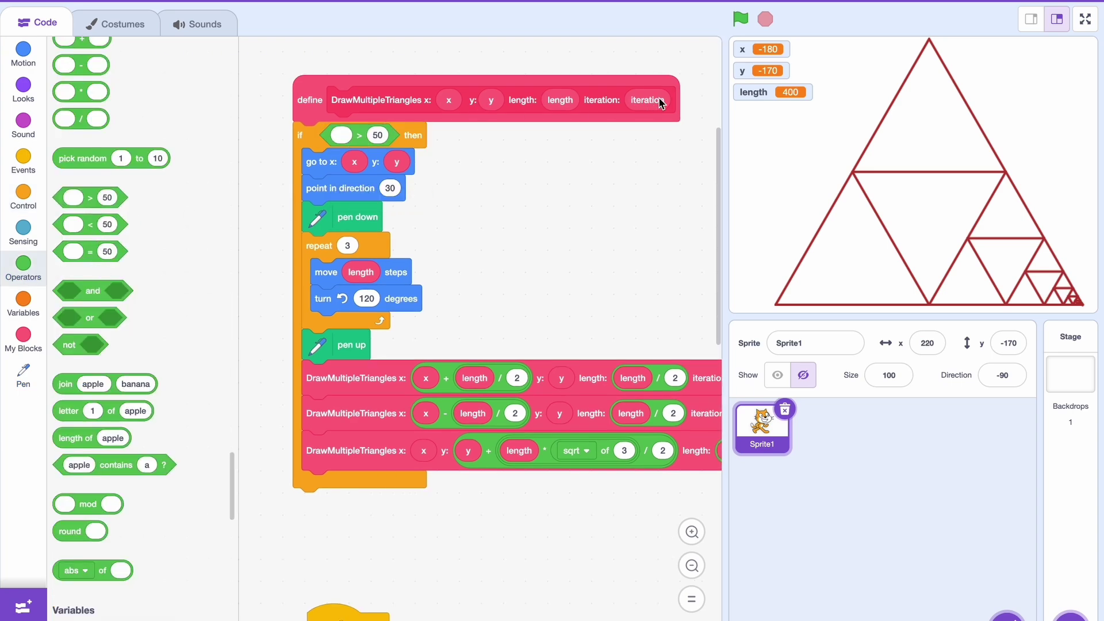
pyautogui.moveTo(659, 100); pyautogui.dragTo(349, 137)
pyautogui.click(405, 138)
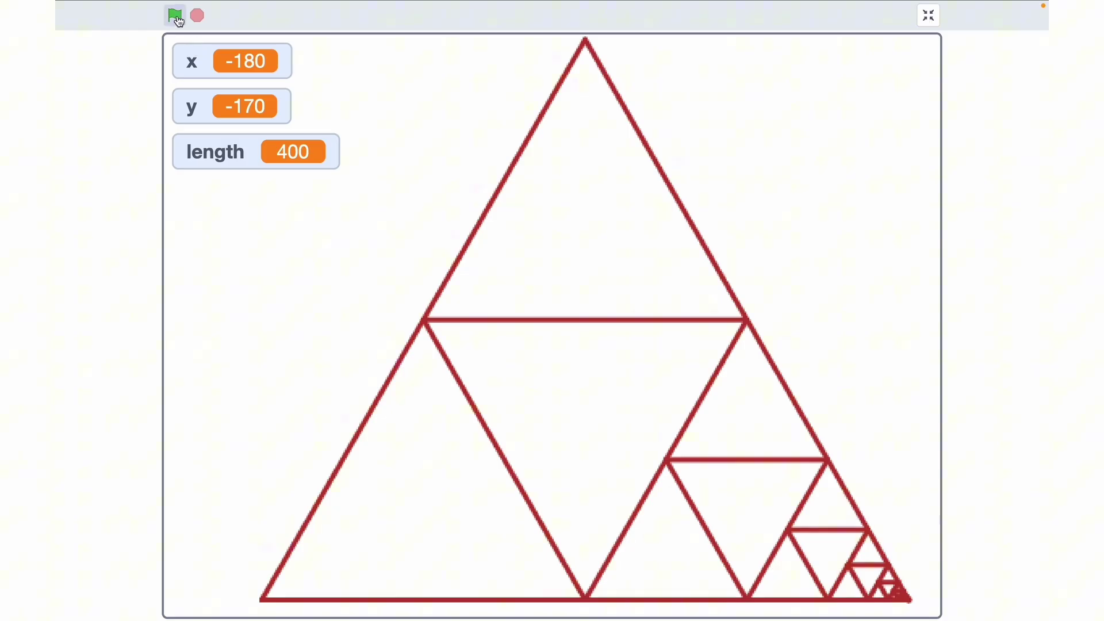
# Run the project full-screen to draw the Sierpinski triangle, then exit full screen
pyautogui.click(177, 15)
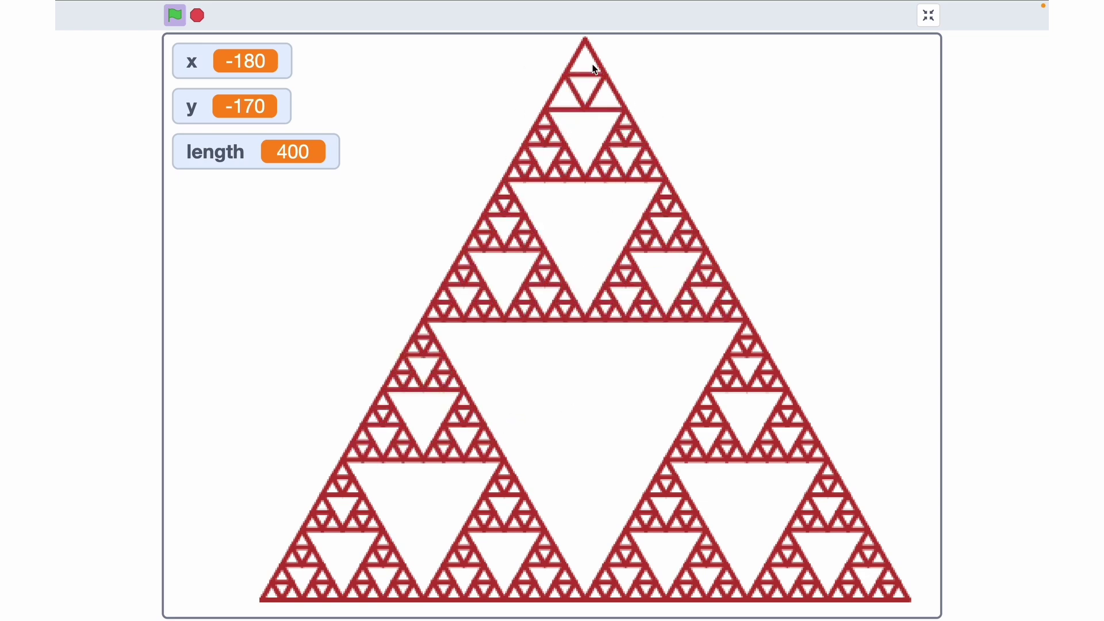
pyautogui.press('Escape')
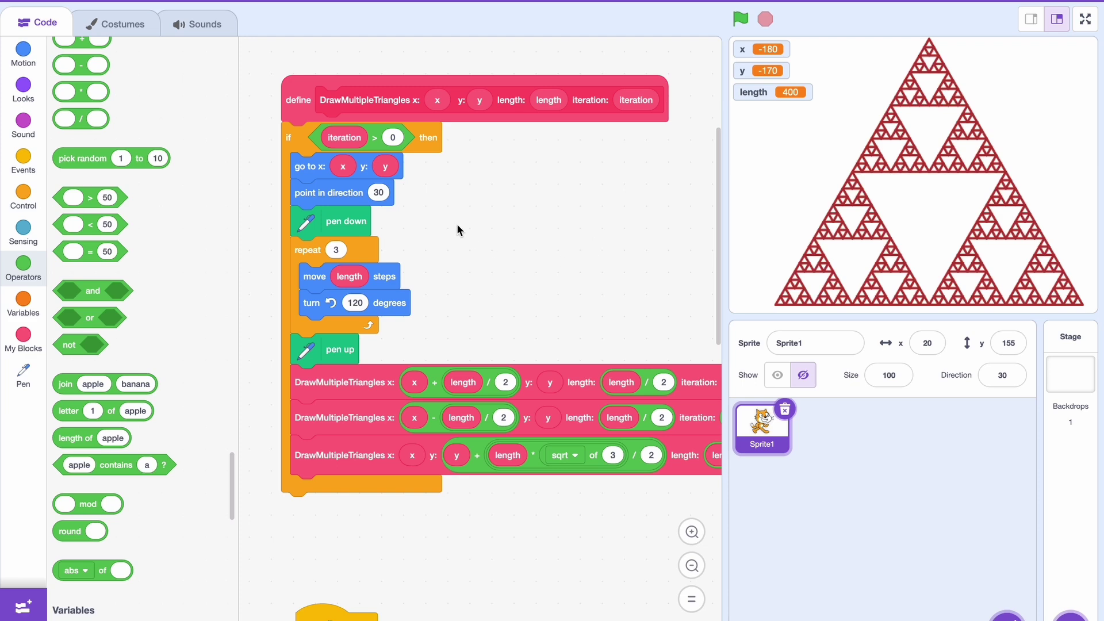
pyautogui.scroll(-8, 405, 251)
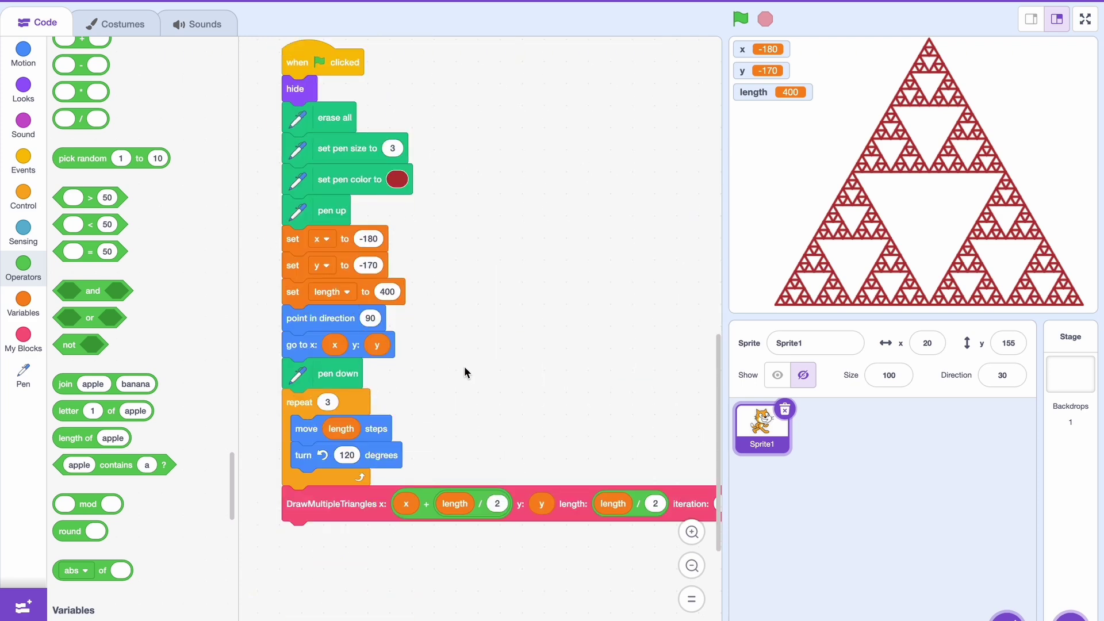
pyautogui.scroll(-5, 480, 322)
# Make a DrawSingleTriangle custom block with labelled x, y, length and direction number inputs
pyautogui.click(23, 341)
pyautogui.click(99, 75)
pyautogui.write('Draw')
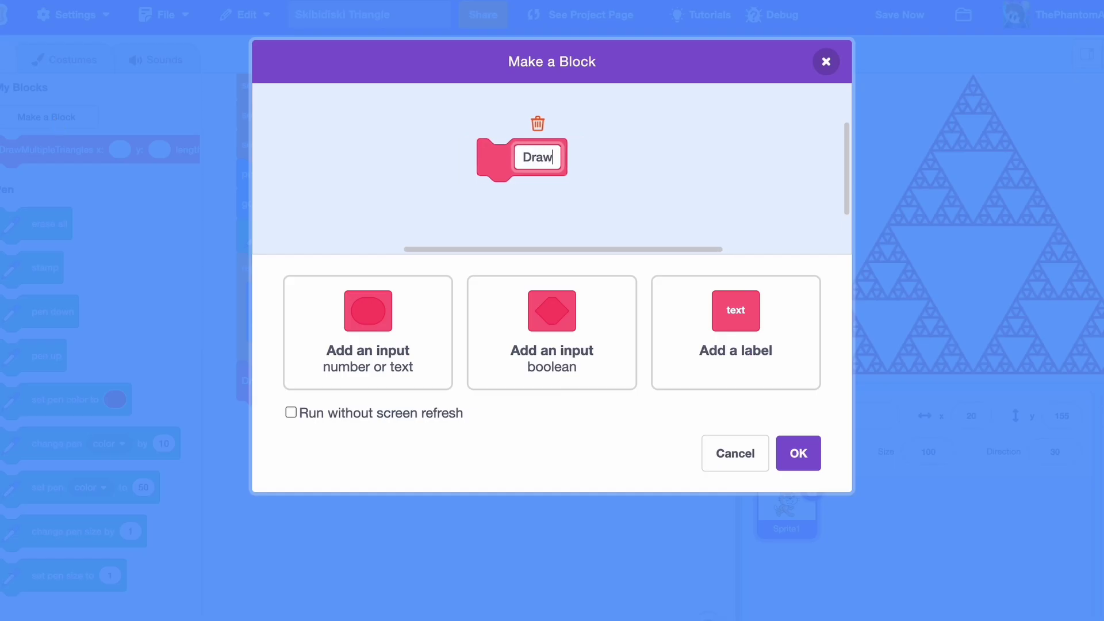
pyautogui.write('SingleTriang')
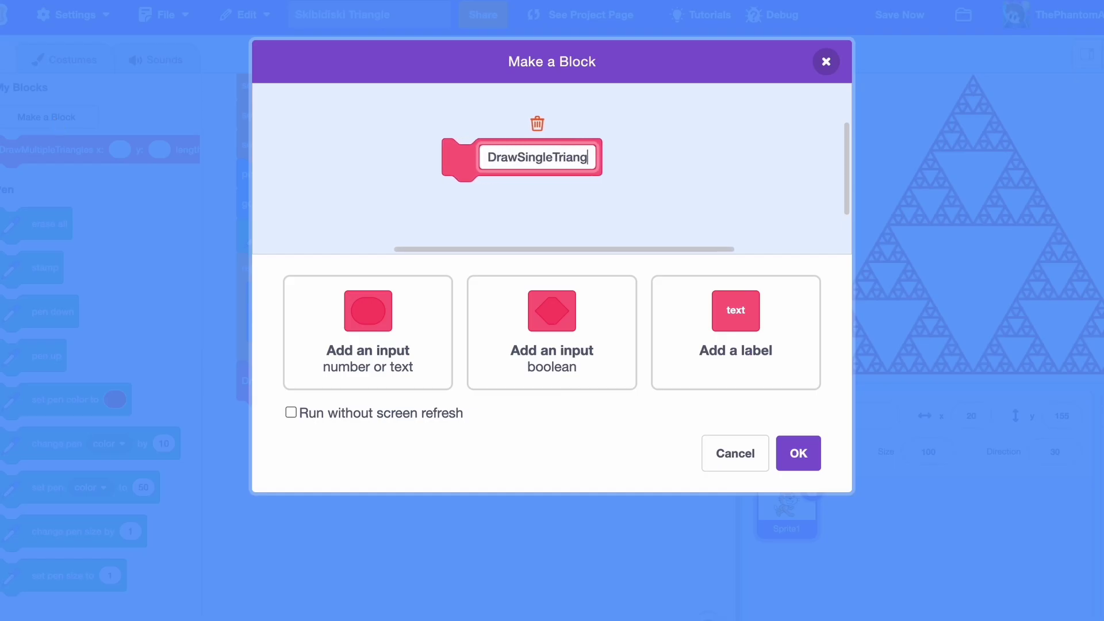
pyautogui.write('le x:')
pyautogui.click(369, 332)
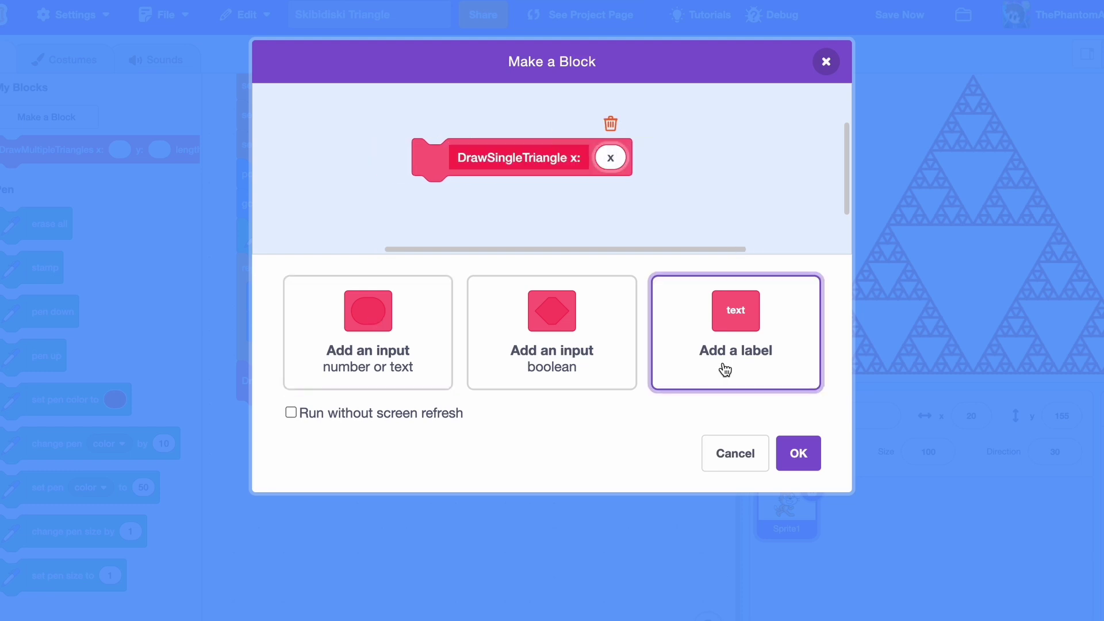
pyautogui.write('x')
pyautogui.click(727, 371)
pyautogui.write('y:')
pyautogui.click(368, 332)
pyautogui.write('y')
pyautogui.click(736, 332)
pyautogui.write('length:')
pyautogui.click(369, 332)
pyautogui.write('length')
pyautogui.click(735, 332)
pyautogui.write('direction:')
pyautogui.click(368, 333)
pyautogui.write('direction')
pyautogui.press('Return')
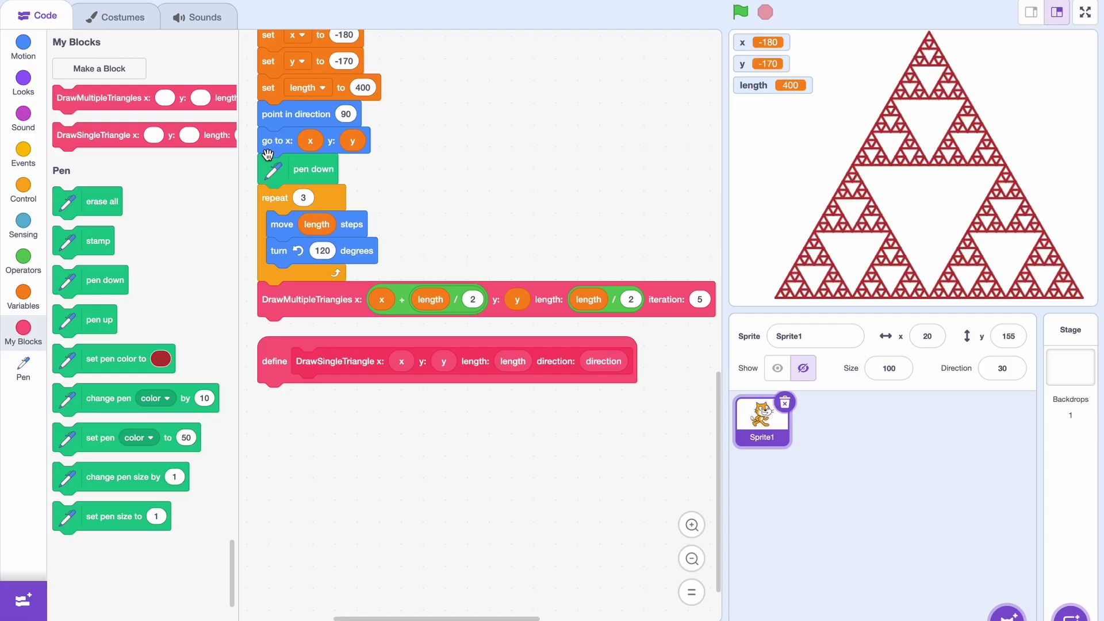
# Copy the triangle-drawing stack under define DrawSingleTriangle, dropping the extra call and adding pen up
pyautogui.moveTo(281, 135); pyautogui.dragTo(286, 406)
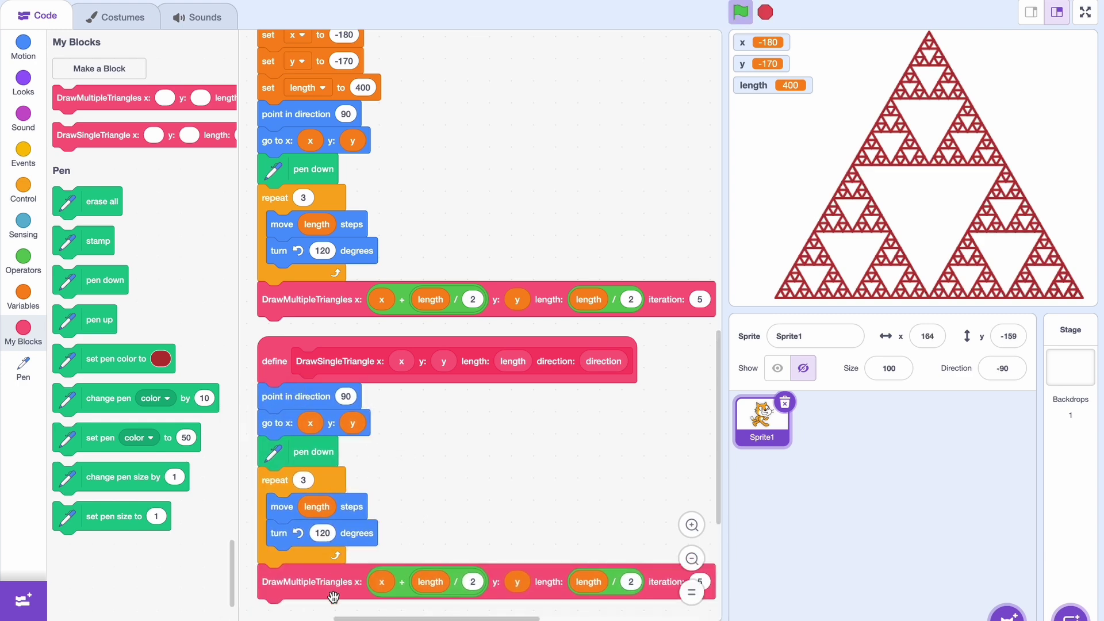
pyautogui.moveTo(334, 596)
pyautogui.mouseDown()
pyautogui.moveTo(82, 338)
pyautogui.moveTo(294, 580)
pyautogui.mouseUp()
pyautogui.moveTo(317, 507)
pyautogui.mouseDown()
pyautogui.moveTo(326, 420)
pyautogui.moveTo(156, 423)
pyautogui.mouseUp()
pyautogui.moveTo(352, 422); pyautogui.dragTo(155, 422)
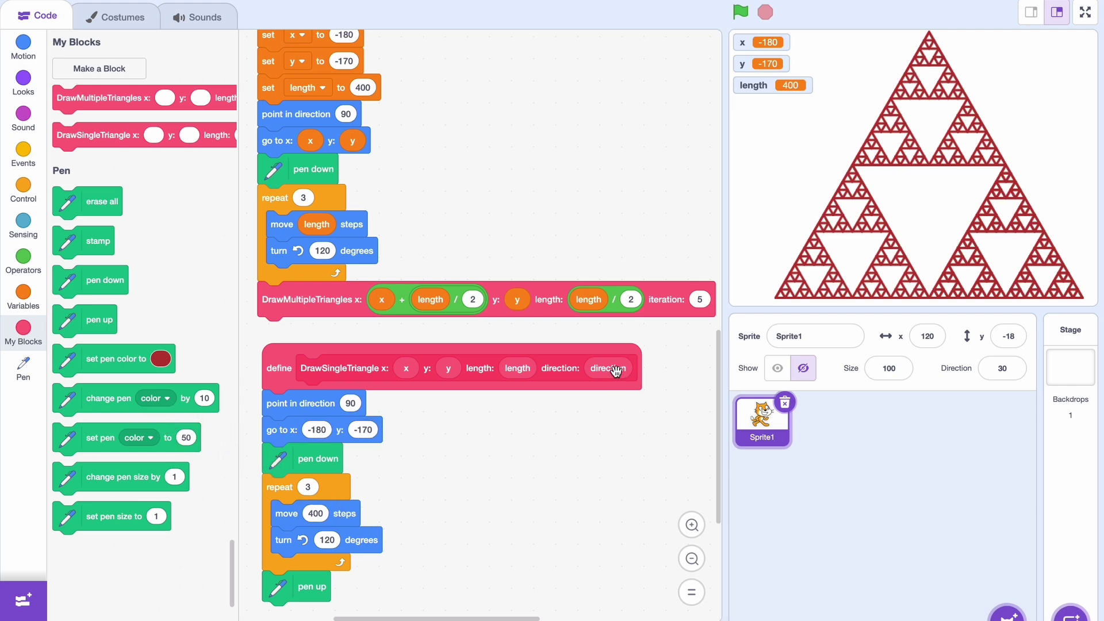
# Plug the direction, x, y and length parameters into the copied drawing blocks
pyautogui.moveTo(608, 369); pyautogui.dragTo(354, 403)
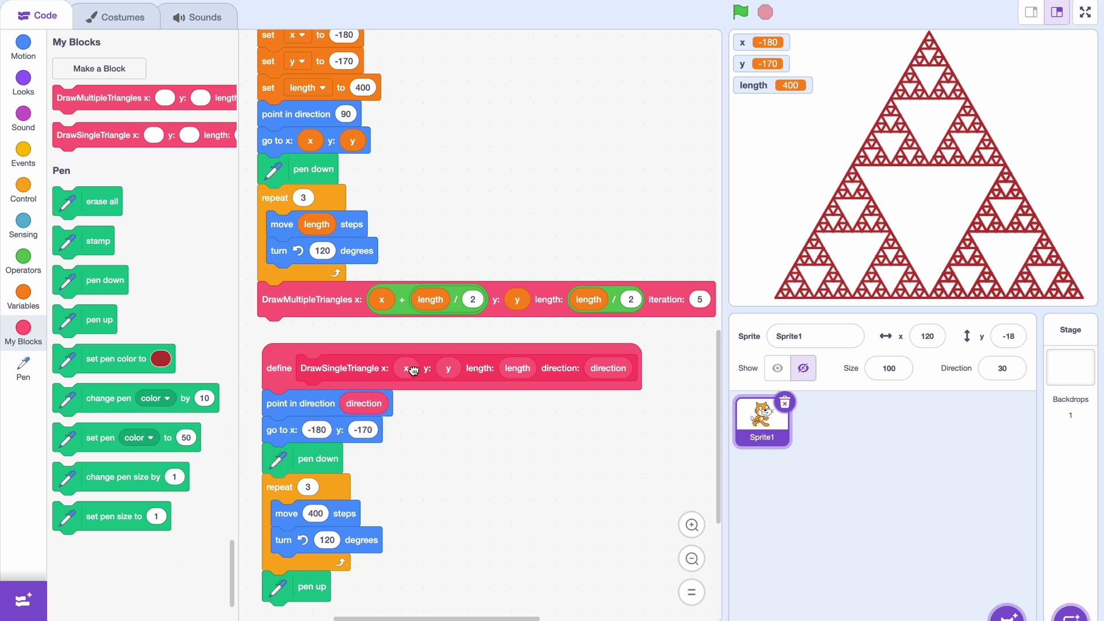
pyautogui.moveTo(408, 369); pyautogui.dragTo(317, 430)
pyautogui.moveTo(447, 369); pyautogui.dragTo(448, 376)
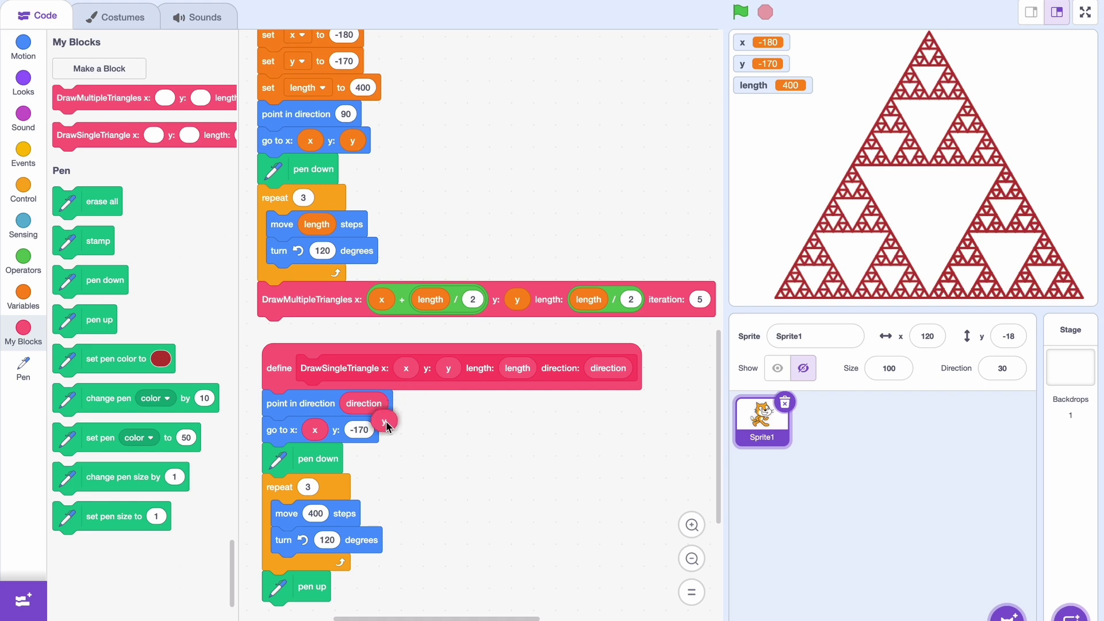
pyautogui.moveTo(384, 425); pyautogui.dragTo(371, 429)
pyautogui.moveTo(521, 369); pyautogui.dragTo(319, 513)
pyautogui.moveTo(284, 355); pyautogui.dragTo(298, 371)
# Replace the main script's drawing stack with a DrawSingleTriangle call using x, y, length, direction 90
pyautogui.moveTo(284, 114); pyautogui.dragTo(428, 115)
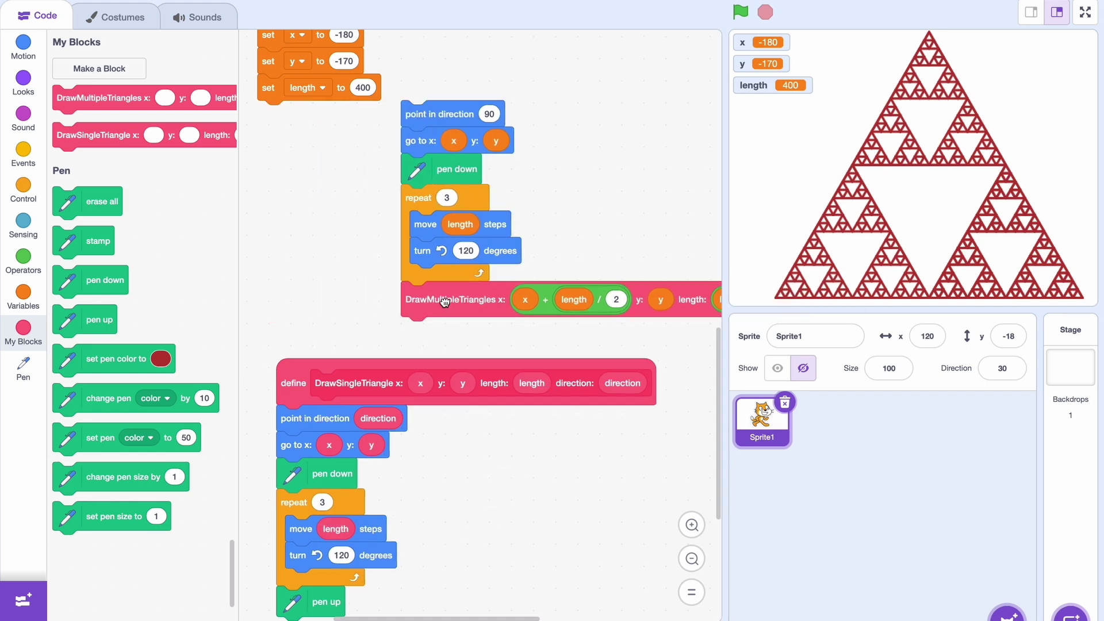
pyautogui.moveTo(443, 301); pyautogui.dragTo(317, 309)
pyautogui.moveTo(423, 114); pyautogui.dragTo(528, 104)
pyautogui.scroll(1, 513, 229)
pyautogui.moveTo(97, 135); pyautogui.dragTo(294, 142)
pyautogui.moveTo(514, 97)
pyautogui.mouseDown()
pyautogui.moveTo(579, 101)
pyautogui.moveTo(373, 134)
pyautogui.mouseUp()
pyautogui.moveTo(653, 127); pyautogui.dragTo(416, 134)
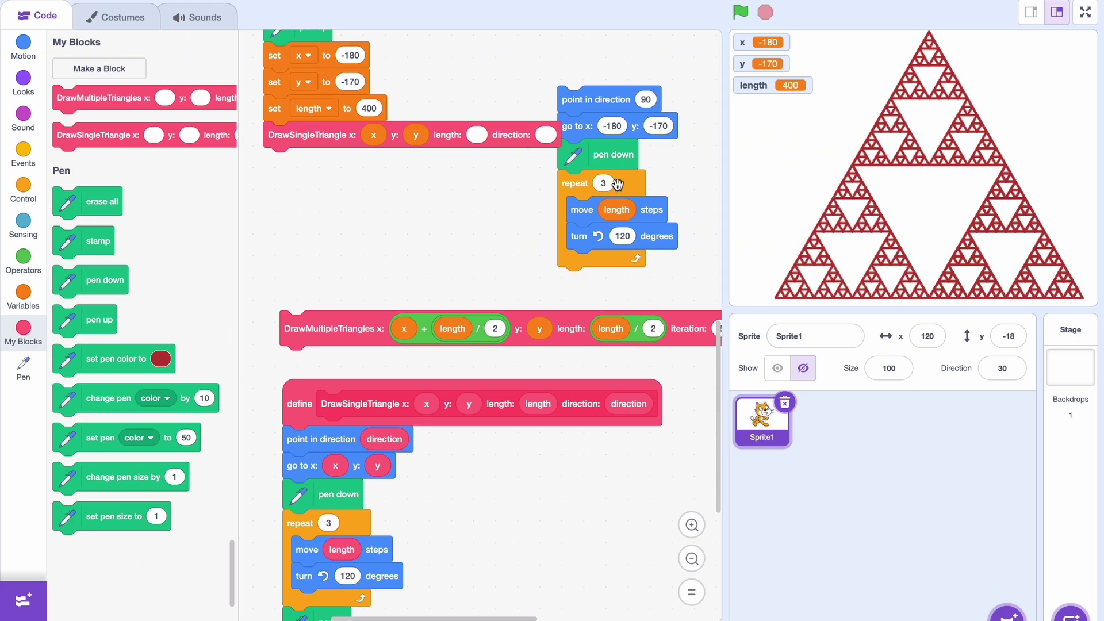
pyautogui.moveTo(619, 209); pyautogui.dragTo(484, 136)
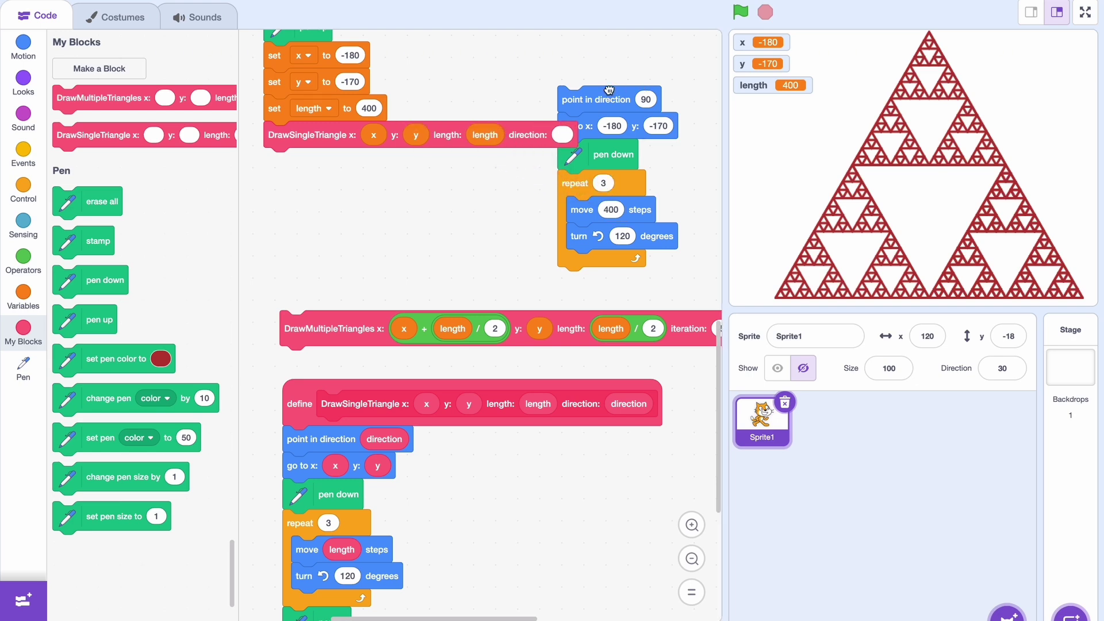
pyautogui.moveTo(610, 91)
pyautogui.mouseDown()
pyautogui.moveTo(647, 110)
pyautogui.moveTo(129, 260)
pyautogui.mouseUp()
pyautogui.moveTo(328, 328); pyautogui.dragTo(312, 165)
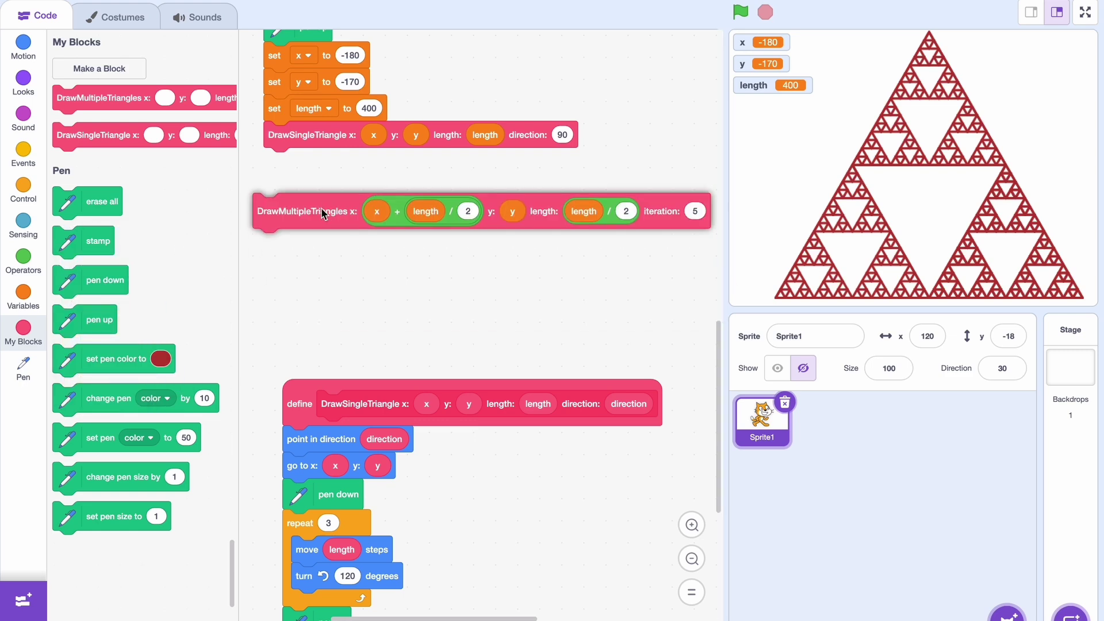
# Clean up the workspace and reposition the three recursive calls inside the if
pyautogui.rightClick(352, 257)
pyautogui.click(404, 299)
pyautogui.scroll(-5, 399, 299)
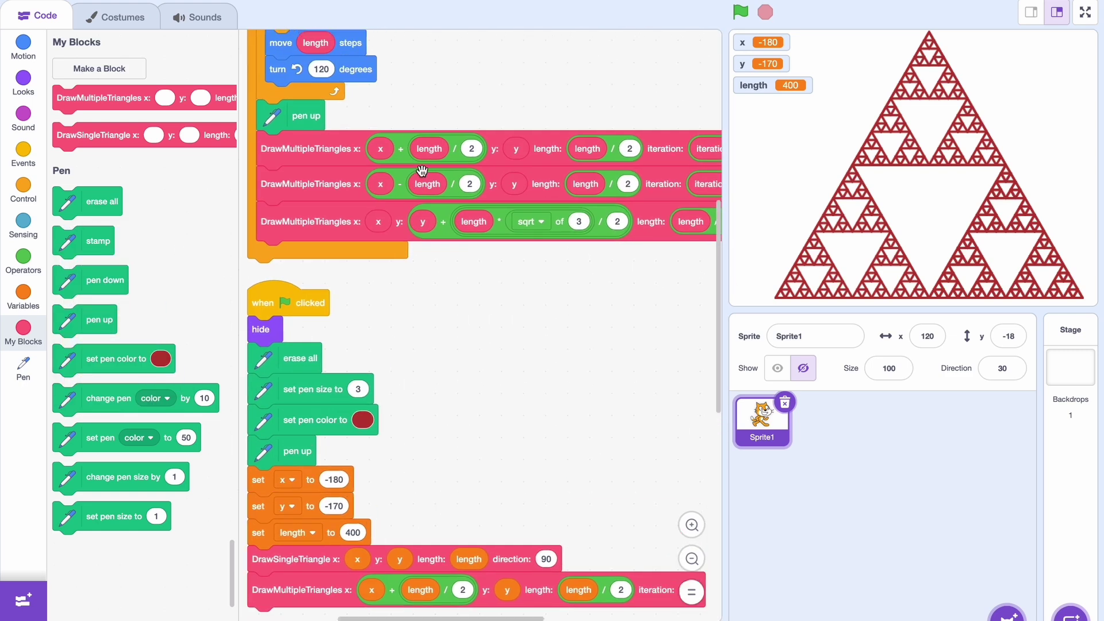
pyautogui.scroll(3, 414, 216)
pyautogui.scroll(3, 421, 170)
pyautogui.scroll(3, 431, 182)
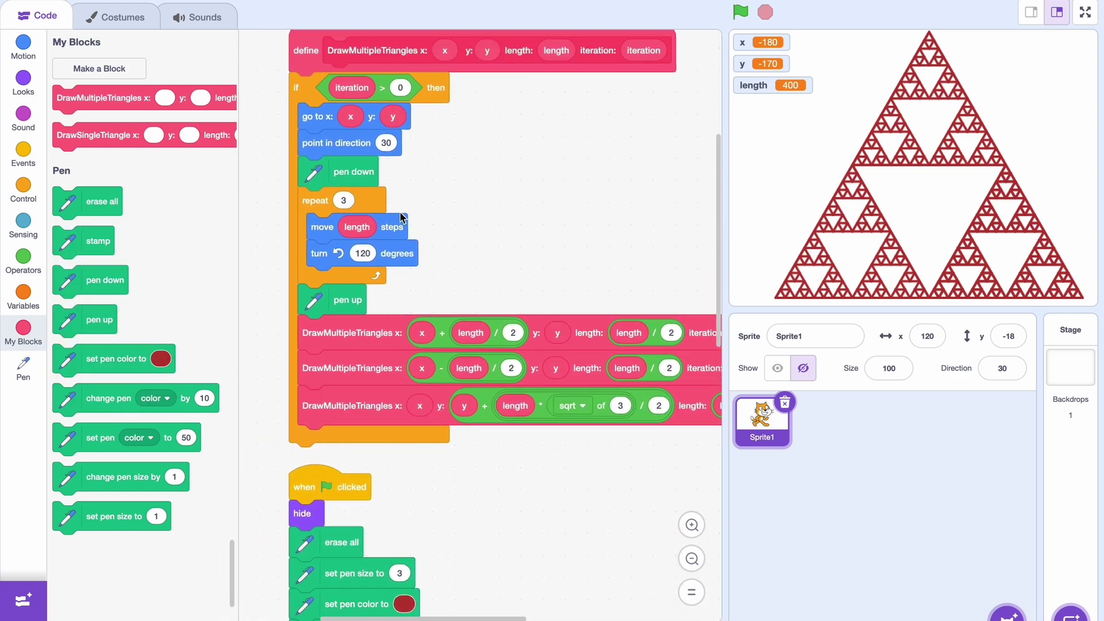
pyautogui.moveTo(328, 147); pyautogui.dragTo(454, 169)
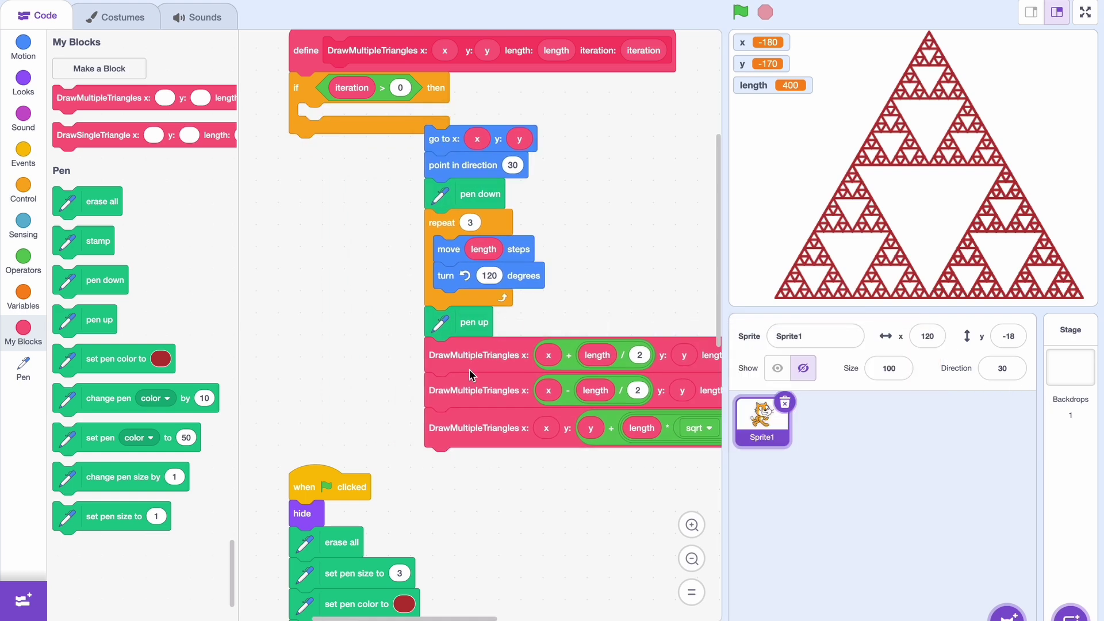
pyautogui.moveTo(477, 355); pyautogui.dragTo(335, 129)
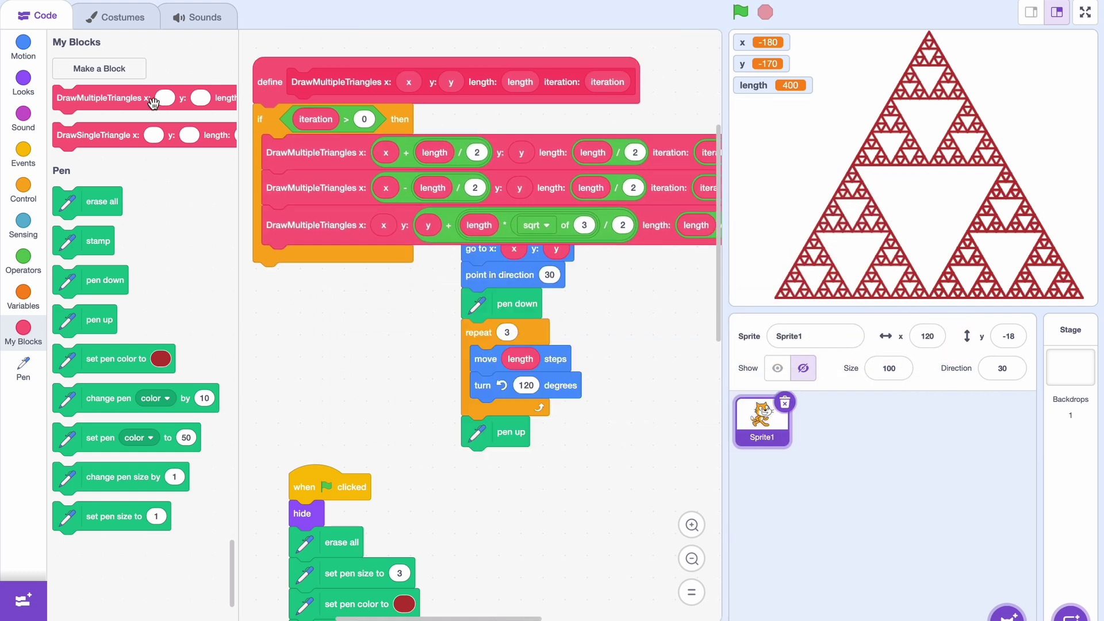
# Put a DrawSingleTriangle call with x, y, length in the if, delete the old stack, tidy
pyautogui.moveTo(96, 134); pyautogui.dragTo(310, 148)
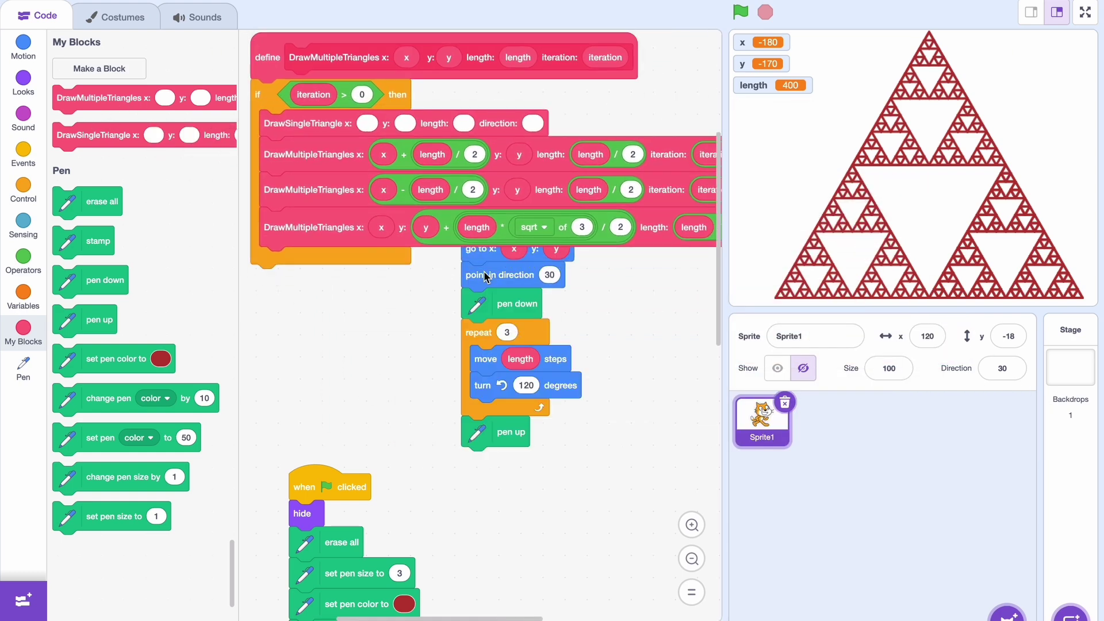
pyautogui.moveTo(483, 250); pyautogui.dragTo(493, 291)
pyautogui.moveTo(362, 153); pyautogui.dragTo(369, 155)
pyautogui.moveTo(561, 319); pyautogui.dragTo(420, 153)
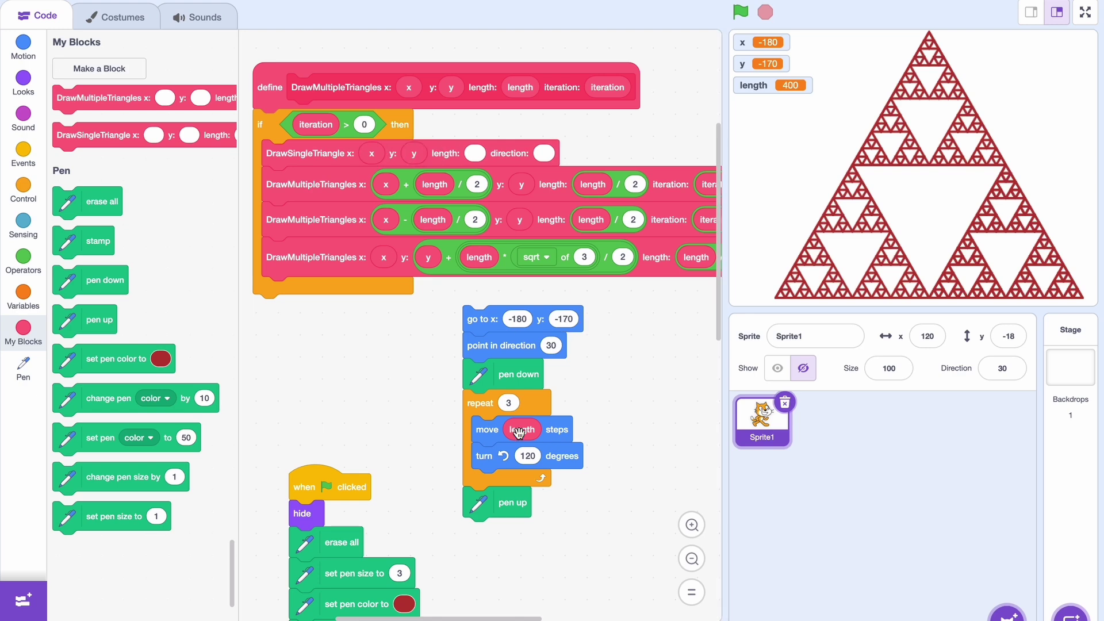
pyautogui.moveTo(521, 430); pyautogui.dragTo(483, 155)
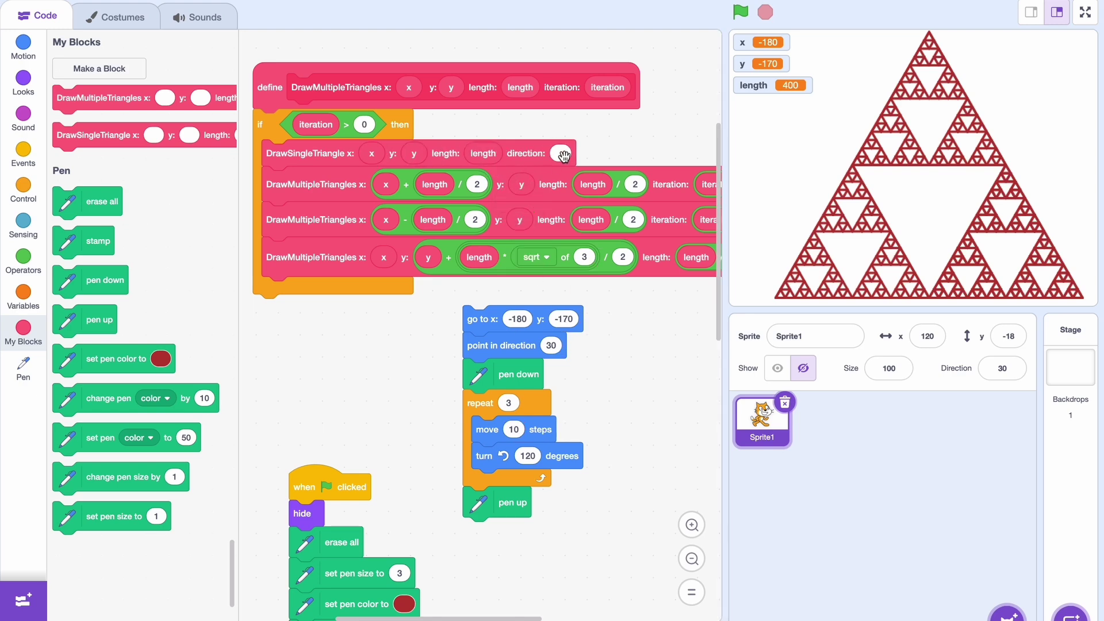
pyautogui.write('3090')
pyautogui.moveTo(500, 319); pyautogui.dragTo(129, 329)
pyautogui.rightClick(415, 361)
pyautogui.click(466, 405)
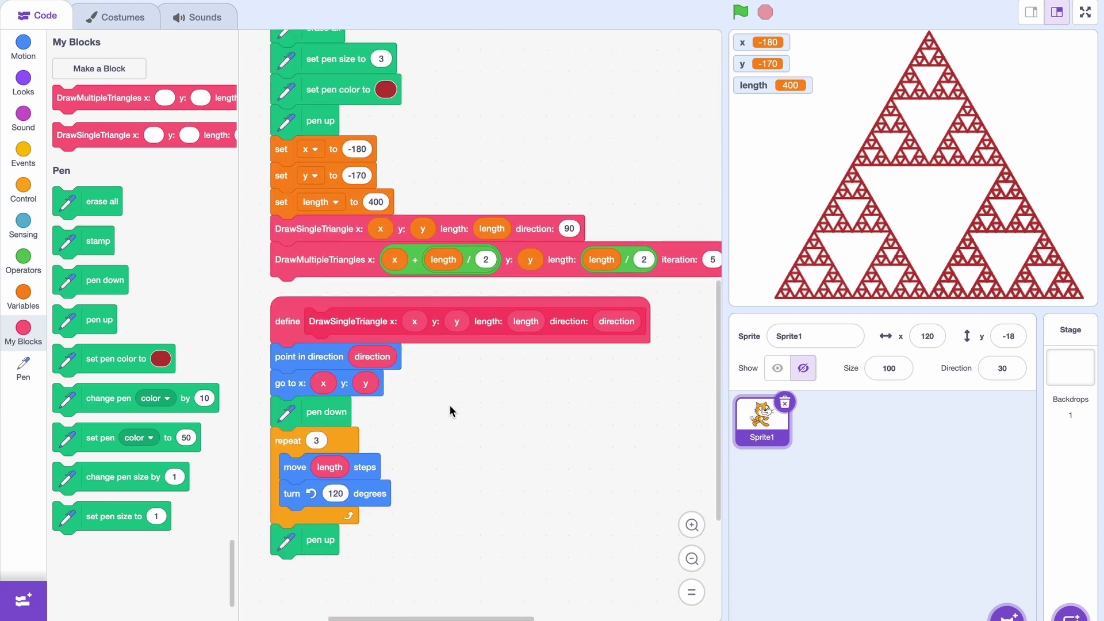
# Run the project full-screen to redraw the Sierpinski triangle, then return to the editor
pyautogui.rightClick(449, 404)
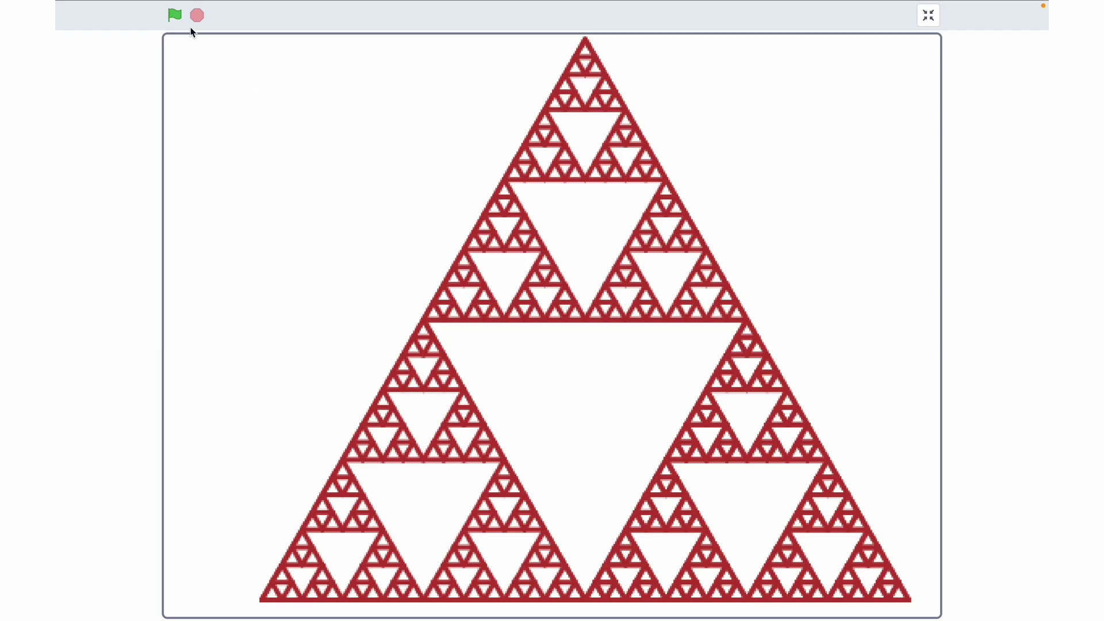
pyautogui.click(175, 15)
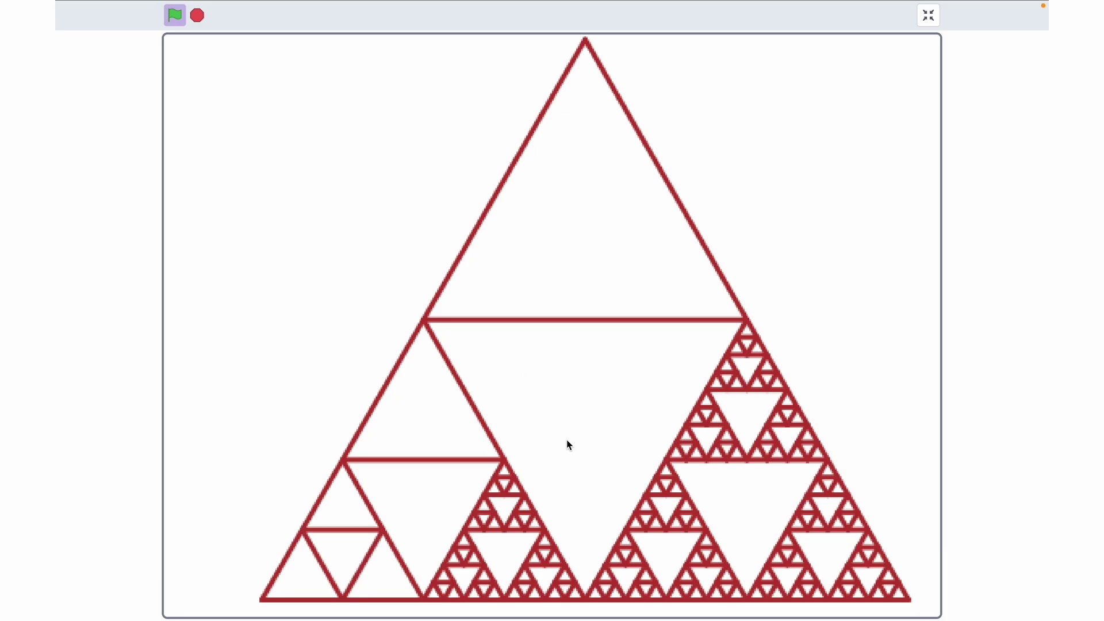
pyautogui.click(929, 15)
pyautogui.scroll(5, 593, 331)
# Turn on Run without screen refresh for the triangle block and rerun the project
pyautogui.rightClick(303, 157)
pyautogui.click(335, 213)
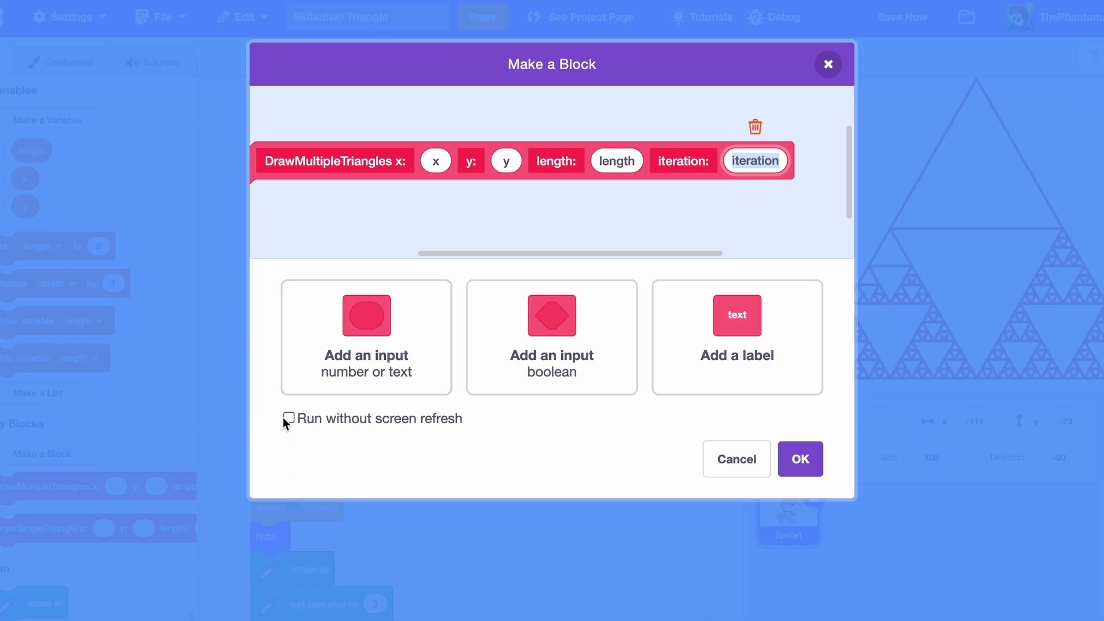
pyautogui.click(288, 419)
pyautogui.click(800, 459)
pyautogui.click(744, 13)
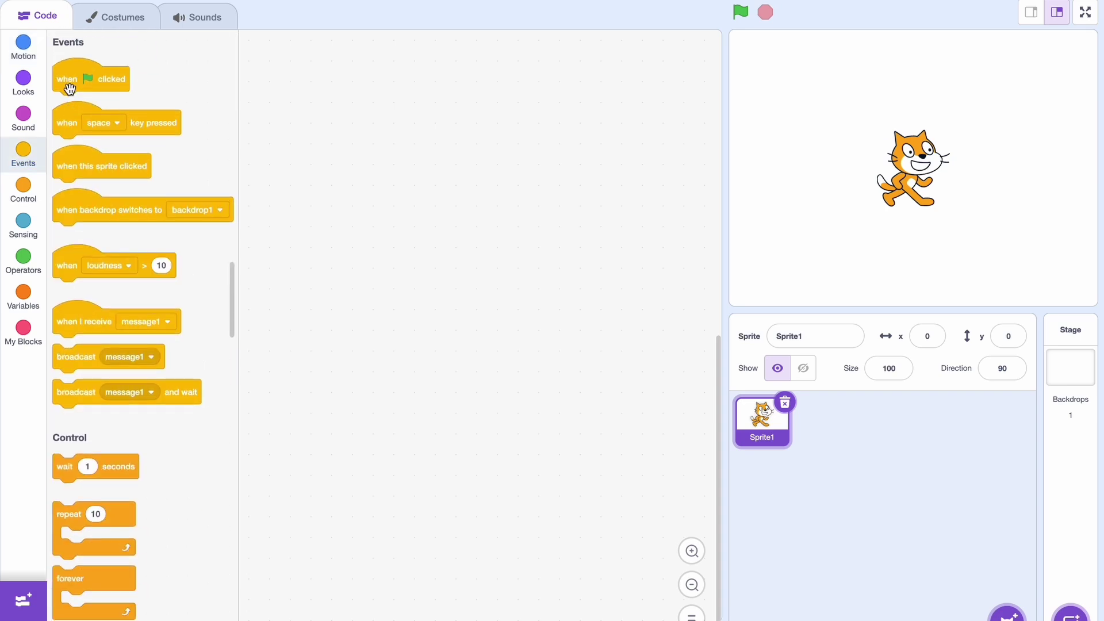
# Start a green-flag script with pen up, erase all, a pen colour and pen size 4
pyautogui.moveTo(69, 82); pyautogui.dragTo(345, 121)
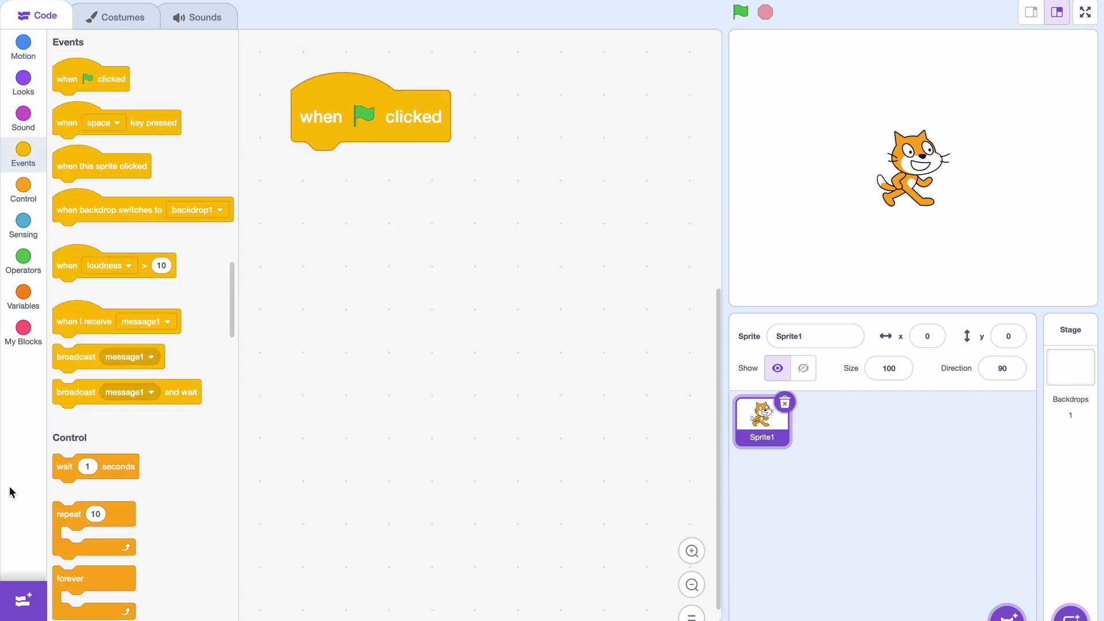
pyautogui.click(24, 599)
pyautogui.click(466, 288)
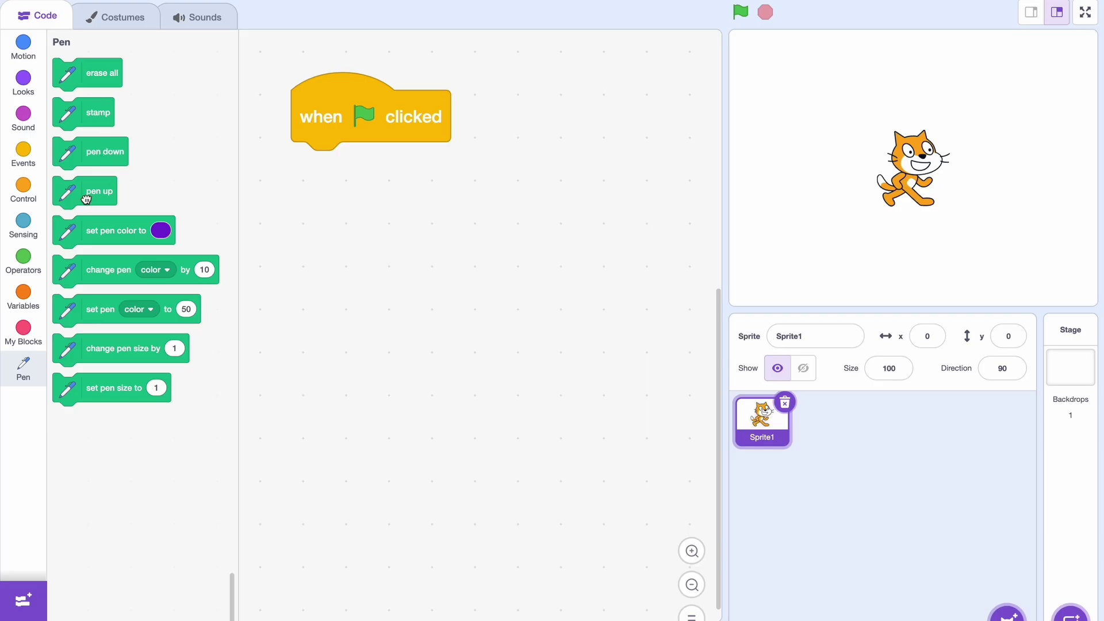
pyautogui.moveTo(86, 192); pyautogui.dragTo(303, 176)
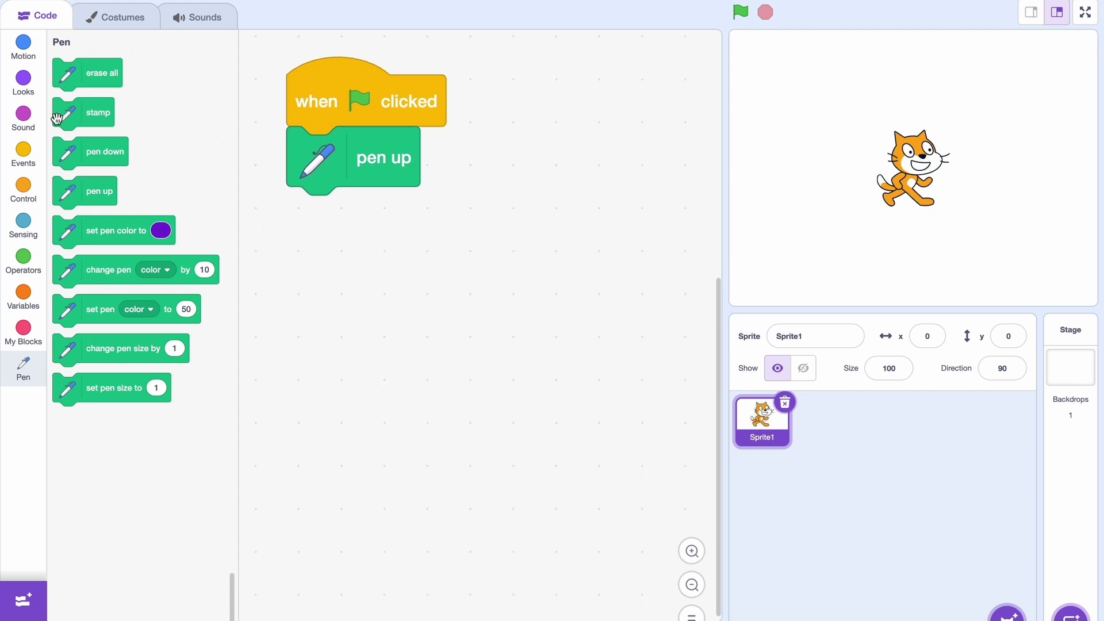
pyautogui.moveTo(91, 72); pyautogui.dragTo(372, 227)
pyautogui.moveTo(116, 230); pyautogui.dragTo(395, 254)
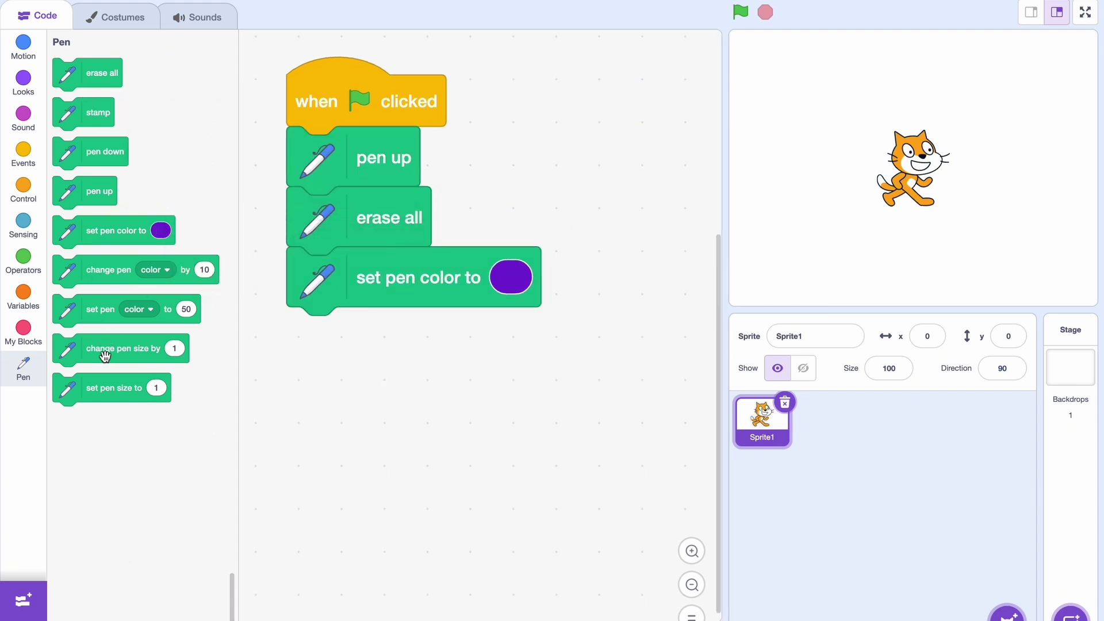
pyautogui.moveTo(104, 388); pyautogui.dragTo(385, 332)
pyautogui.write('4')
pyautogui.click(583, 386)
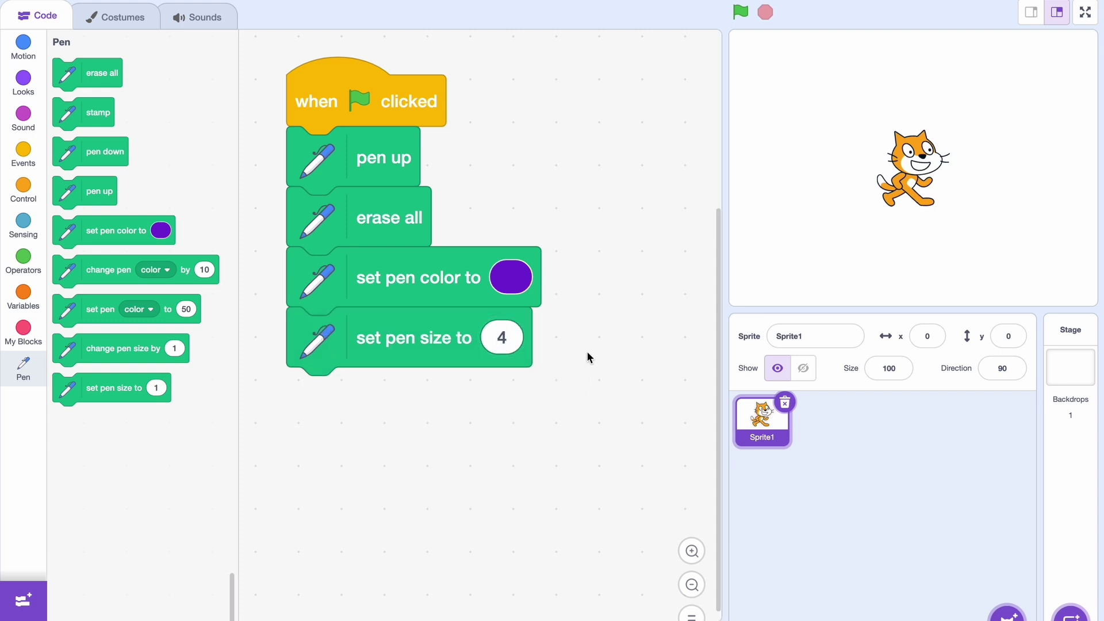
# Add point in direction 30 and go to x:0 y:0, and hide the sprite
pyautogui.click(24, 45)
pyautogui.moveTo(88, 342); pyautogui.dragTo(362, 394)
pyautogui.click(456, 394)
pyautogui.click(473, 443)
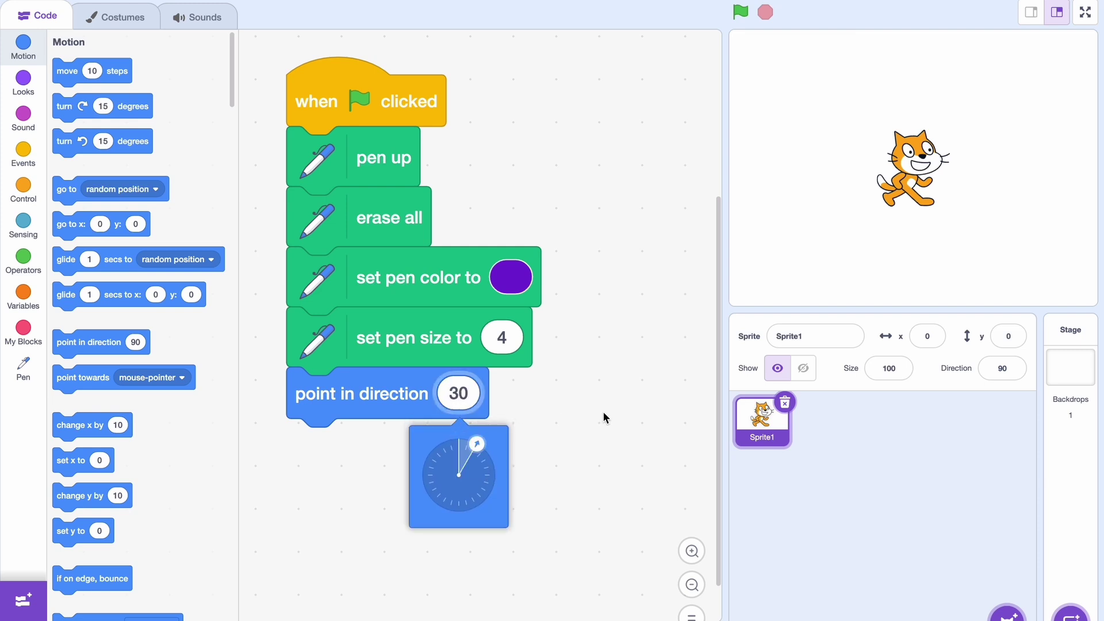
pyautogui.click(603, 431)
pyautogui.moveTo(71, 224)
pyautogui.mouseDown()
pyautogui.moveTo(401, 396)
pyautogui.moveTo(356, 413)
pyautogui.mouseUp()
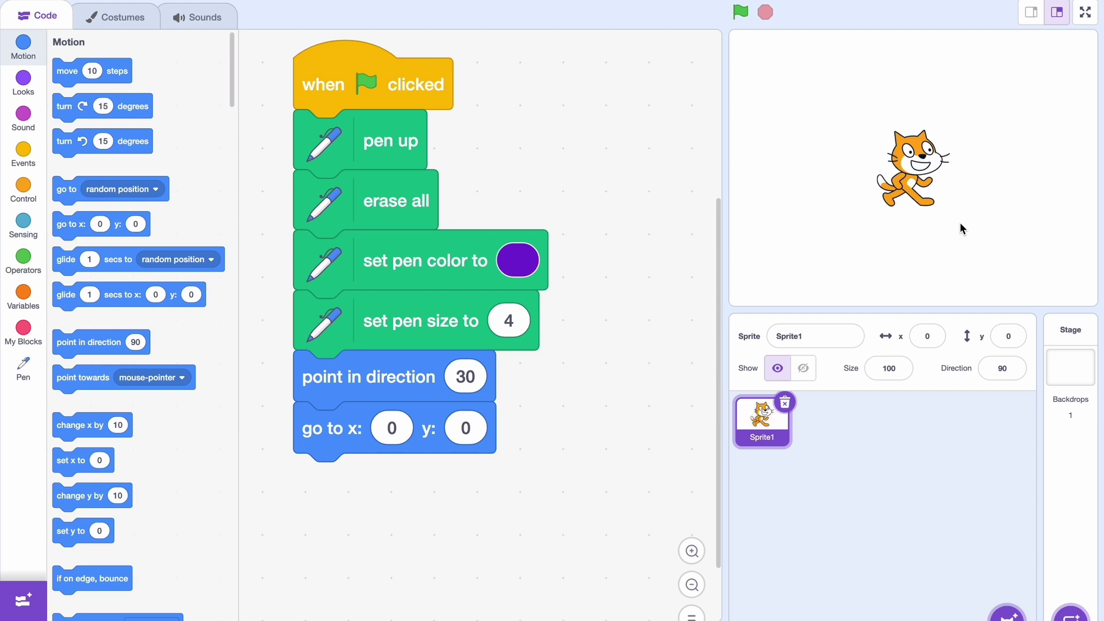
pyautogui.click(809, 368)
pyautogui.click(24, 83)
# Add a hide block, then create custom block 'DrawTriangle length:' with a length input
pyautogui.moveTo(67, 242); pyautogui.dragTo(345, 143)
pyautogui.click(692, 583)
pyautogui.click(24, 366)
pyautogui.click(100, 69)
pyautogui.write('Draw')
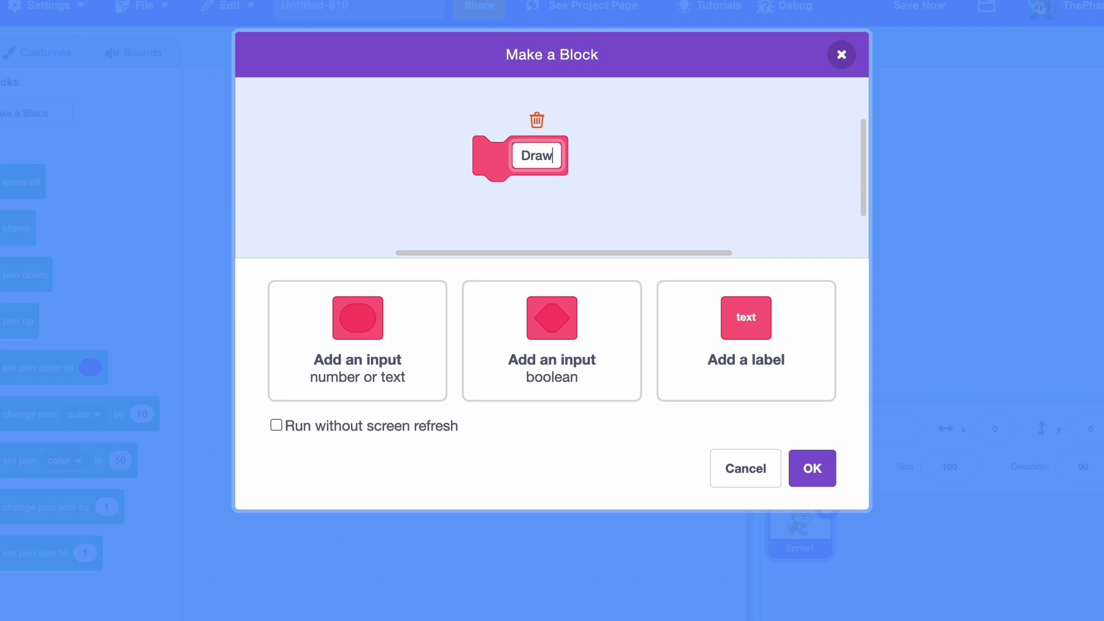
pyautogui.write('Triangle ')
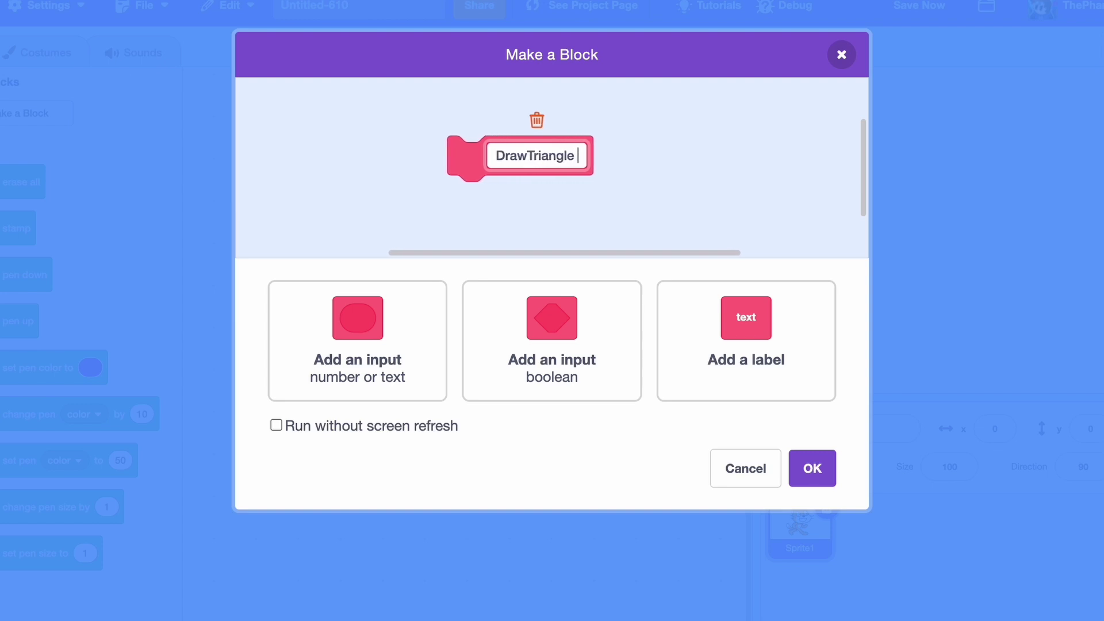
pyautogui.write('length:')
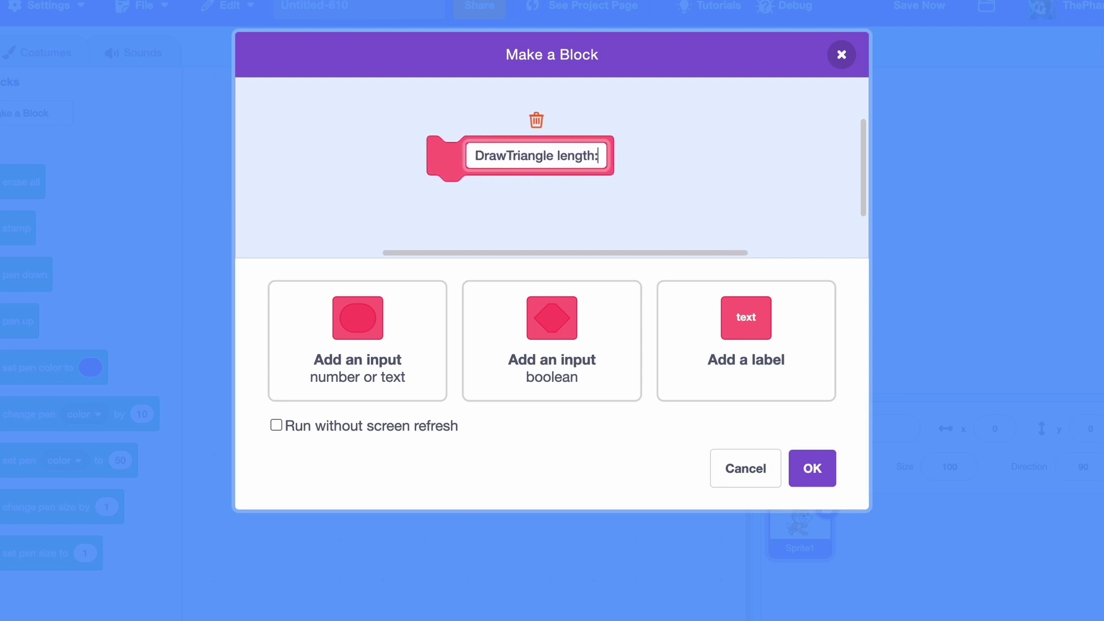
pyautogui.click(407, 347)
pyautogui.write('length')
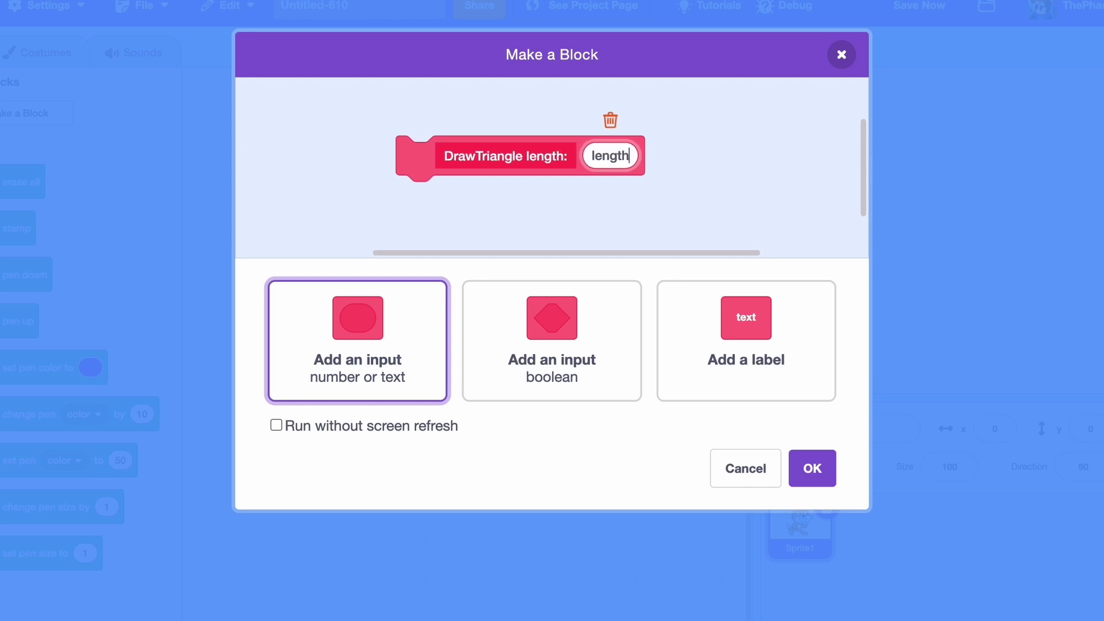
pyautogui.click(292, 425)
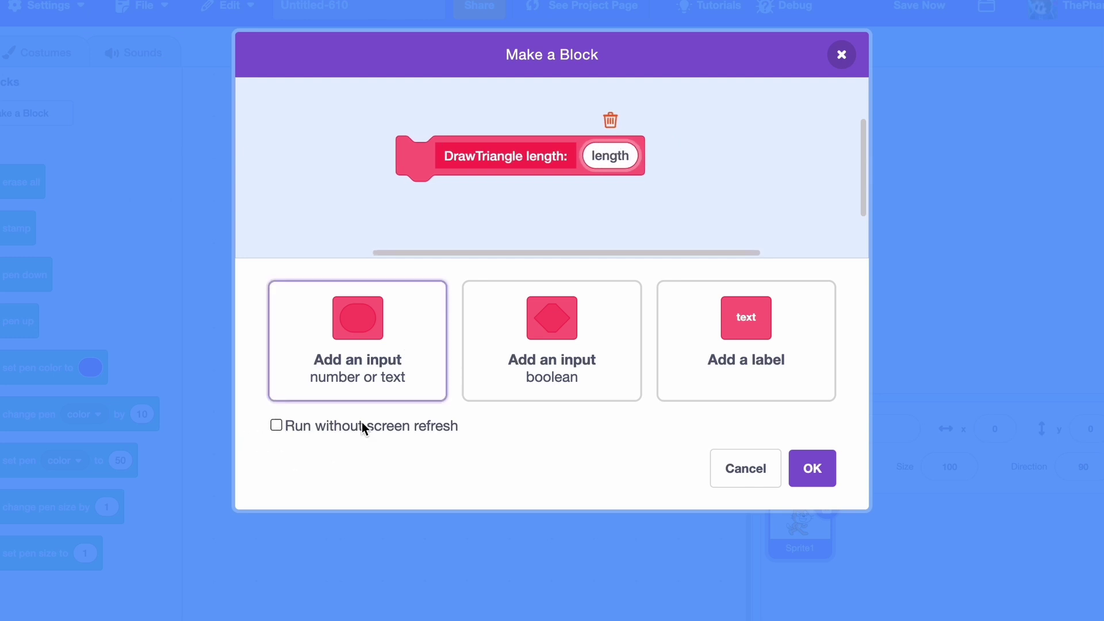
# Define DrawTriangle as repeat 3: move length steps, turn 120 degrees
pyautogui.click(813, 468)
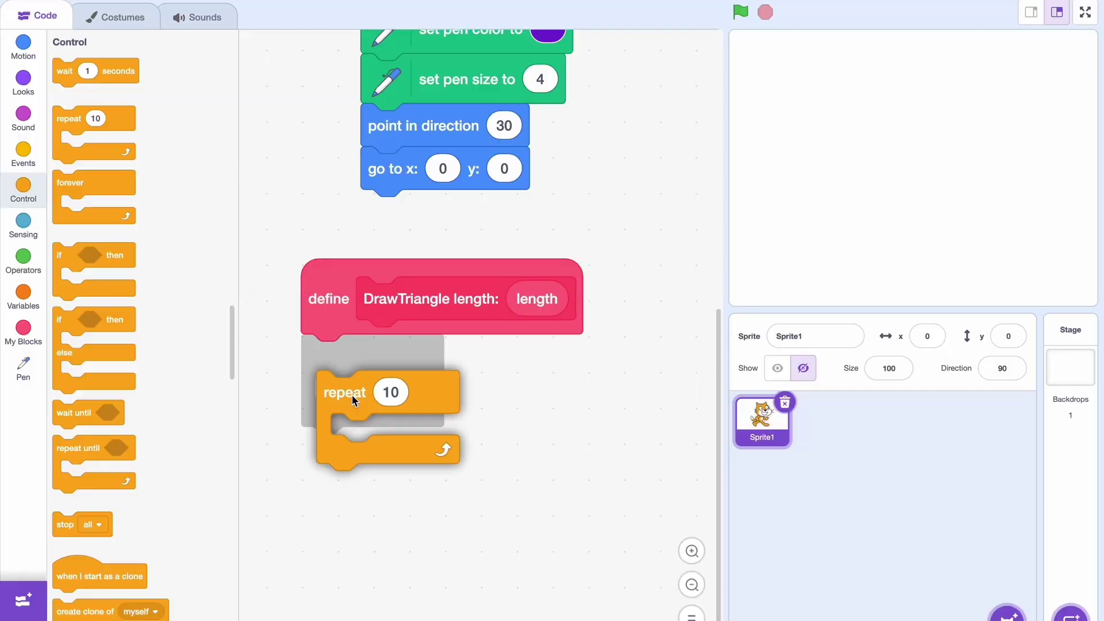
pyautogui.moveTo(267, 336); pyautogui.dragTo(345, 363)
pyautogui.click(374, 357)
pyautogui.write('3')
pyautogui.click(23, 48)
pyautogui.moveTo(78, 71); pyautogui.dragTo(371, 400)
pyautogui.moveTo(542, 299); pyautogui.dragTo(383, 399)
pyautogui.scroll(3, 475, 345)
pyautogui.moveTo(77, 106); pyautogui.dragTo(342, 529)
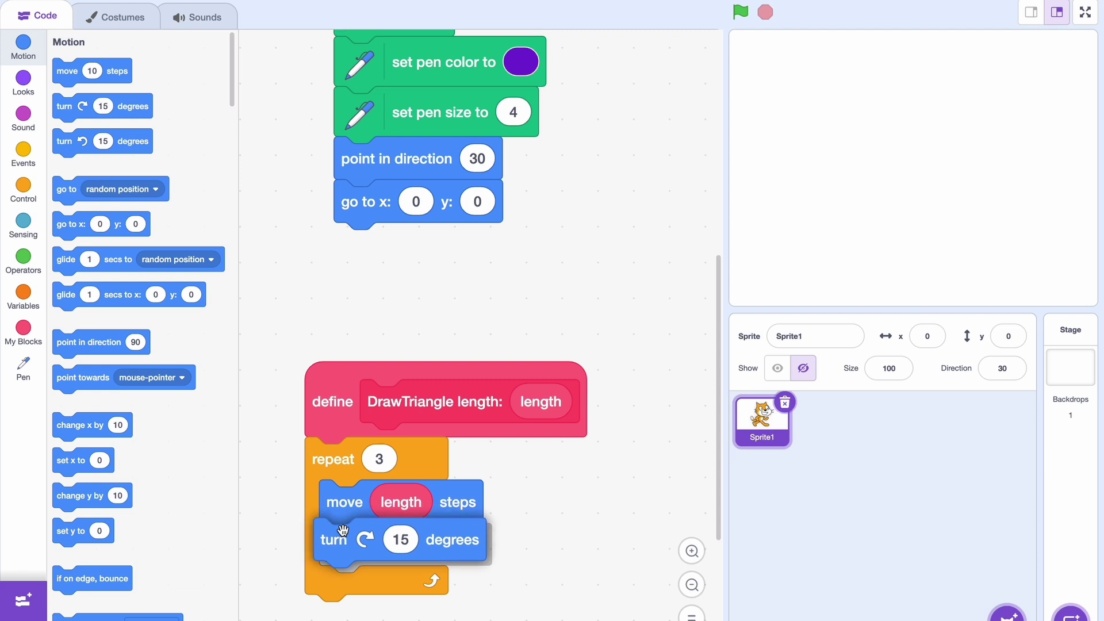
pyautogui.click(401, 544)
pyautogui.write('120')
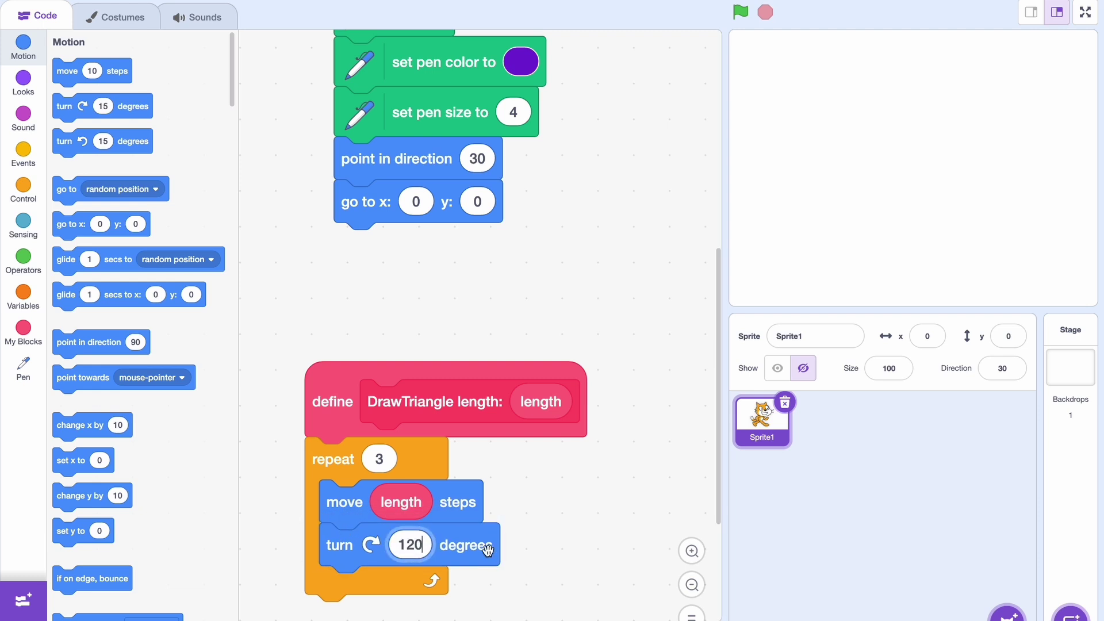
pyautogui.click(521, 573)
pyautogui.scroll(3, 552, 570)
# Add pen down and DrawTriangle length 150 to the main script, then run it
pyautogui.click(23, 262)
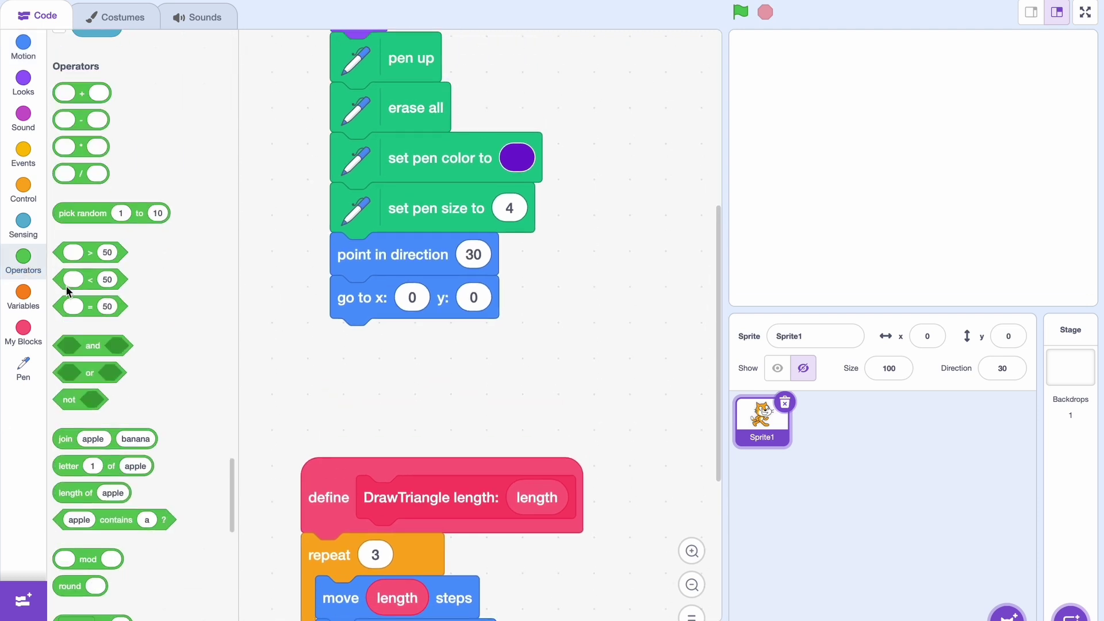
pyautogui.click(23, 366)
pyautogui.moveTo(91, 152); pyautogui.dragTo(379, 341)
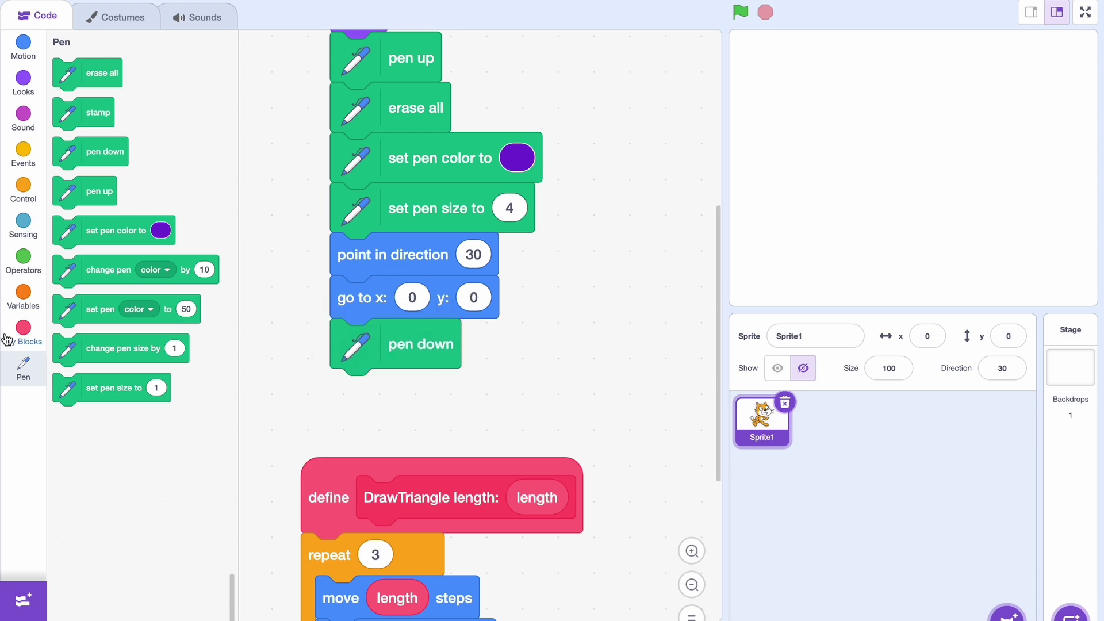
pyautogui.click(23, 332)
pyautogui.moveTo(95, 98); pyautogui.dragTo(371, 393)
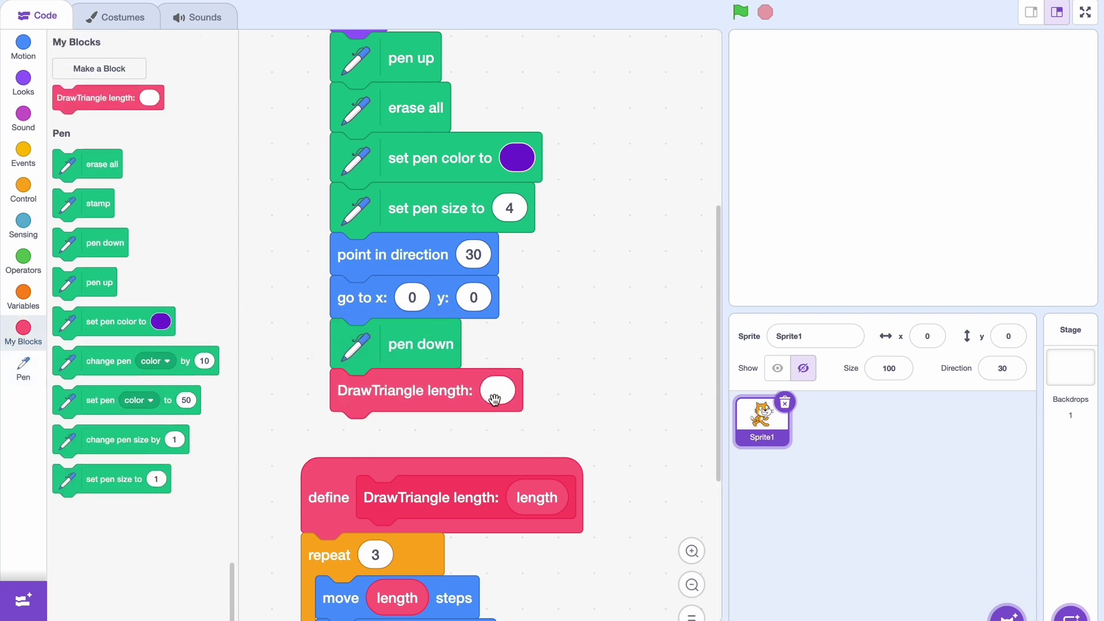
pyautogui.click(496, 393)
pyautogui.write('0')
pyautogui.click(652, 363)
pyautogui.click(623, 22)
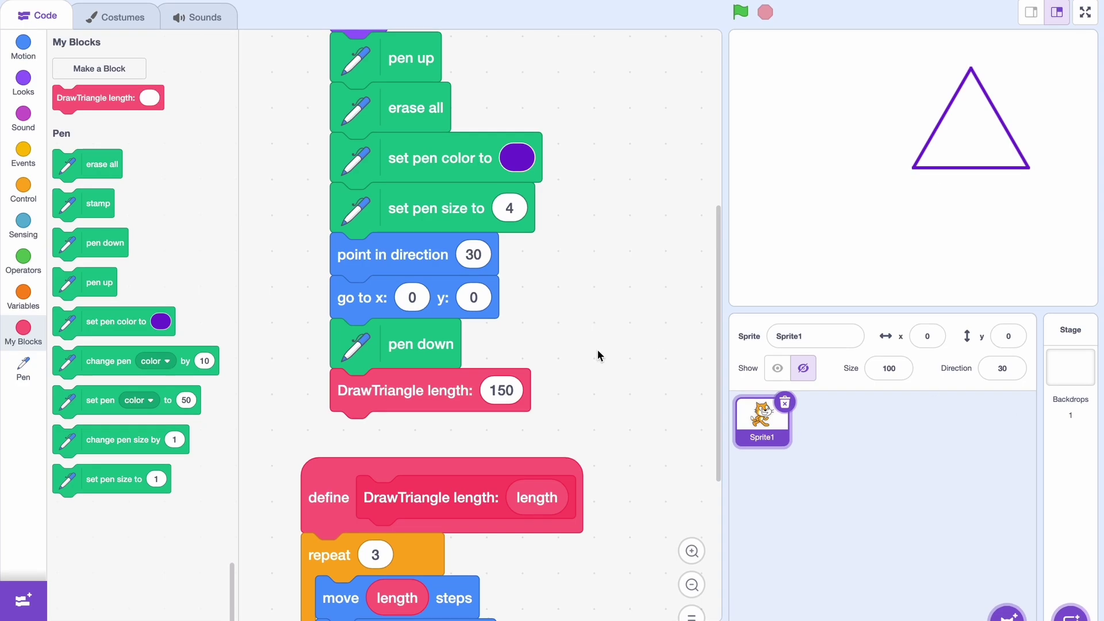
pyautogui.scroll(-3, 598, 350)
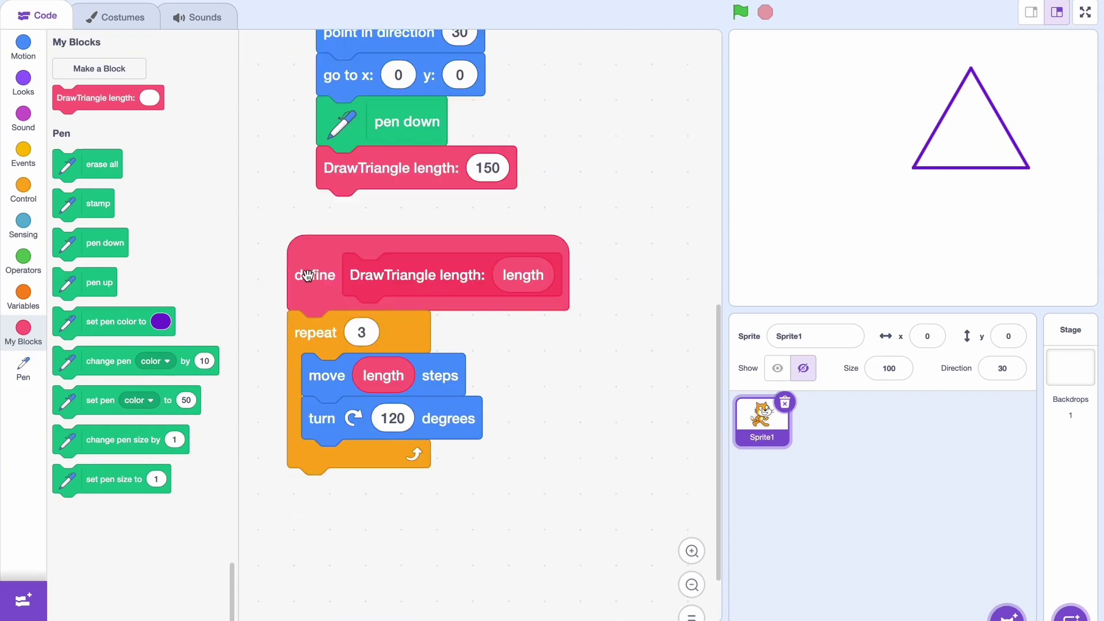
# Add an iteration input to DrawTriangle and call it with iteration 6
pyautogui.rightClick(306, 276)
pyautogui.click(341, 325)
pyautogui.click(753, 341)
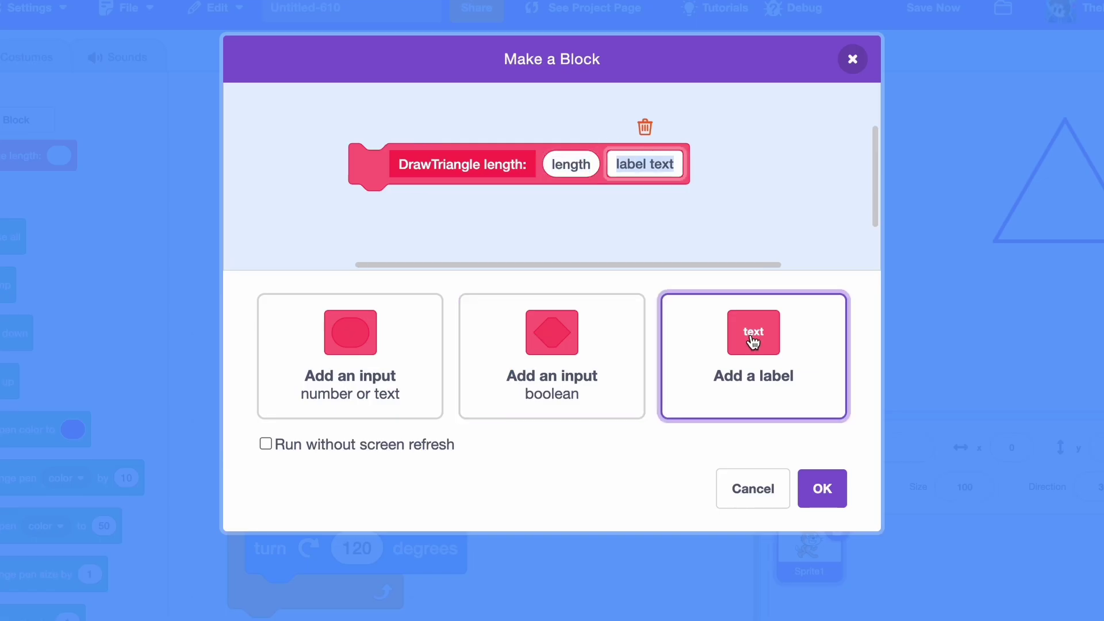
pyautogui.write('iteration:')
pyautogui.click(351, 355)
pyautogui.write('ite')
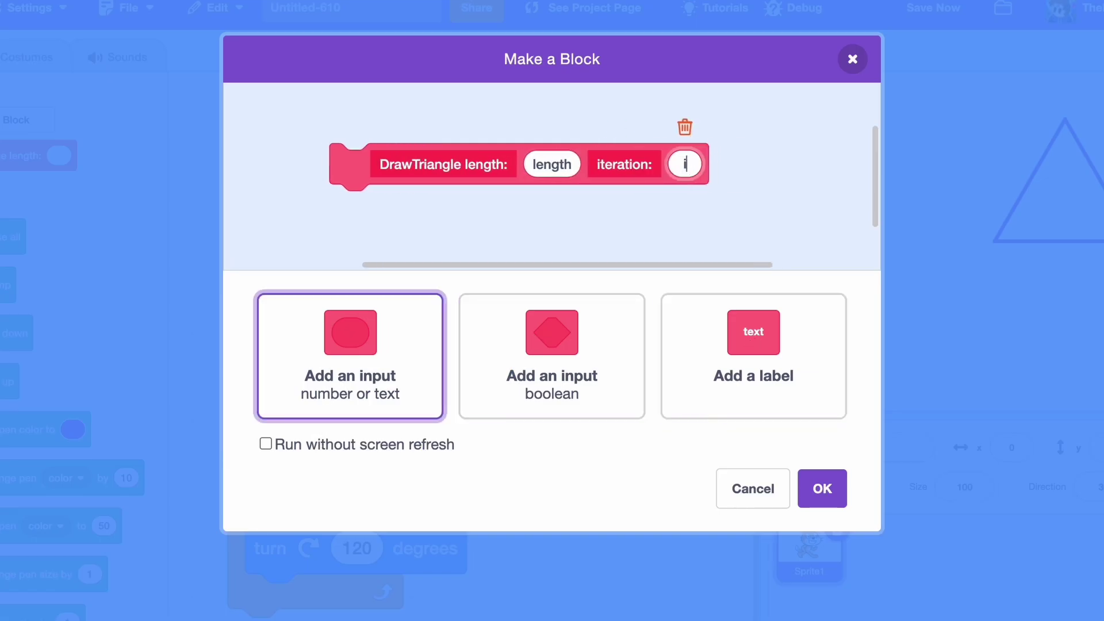
pyautogui.write('ration')
pyautogui.click(822, 488)
pyautogui.click(598, 169)
pyautogui.click(614, 331)
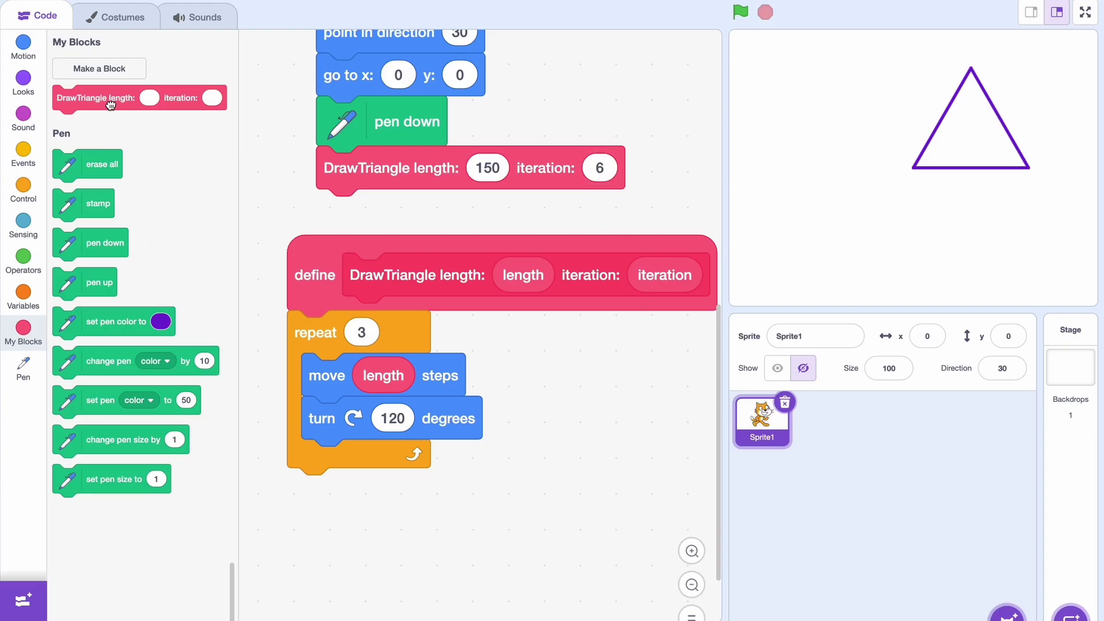
# Make DrawTriangle call itself inside the loop with length / 2
pyautogui.moveTo(95, 98); pyautogui.dragTo(362, 461)
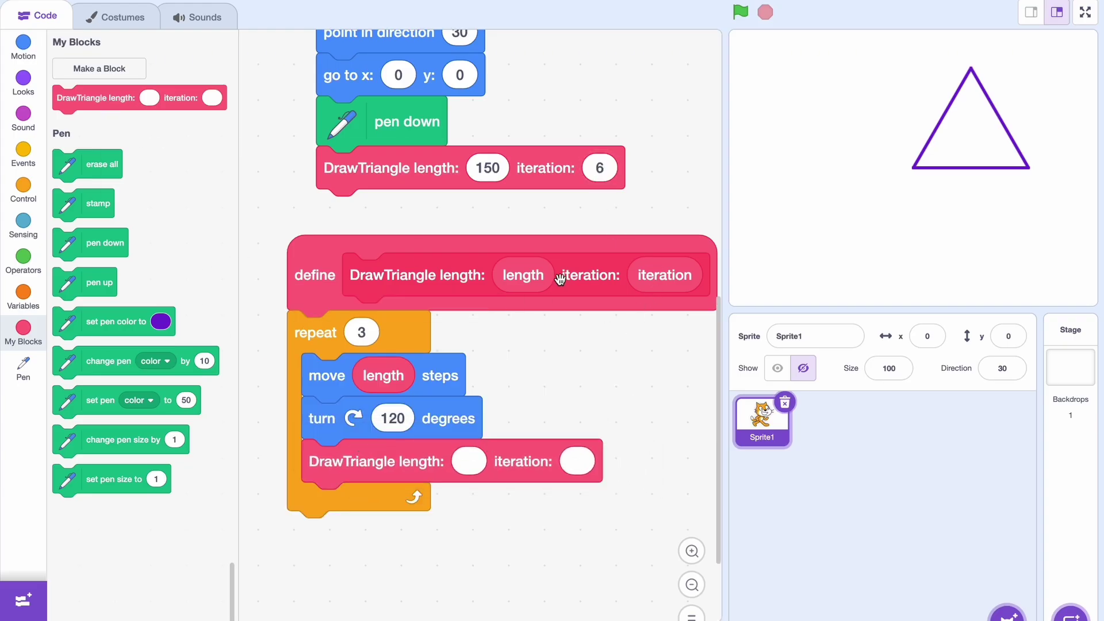
pyautogui.moveTo(524, 274); pyautogui.dragTo(535, 372)
pyautogui.click(24, 256)
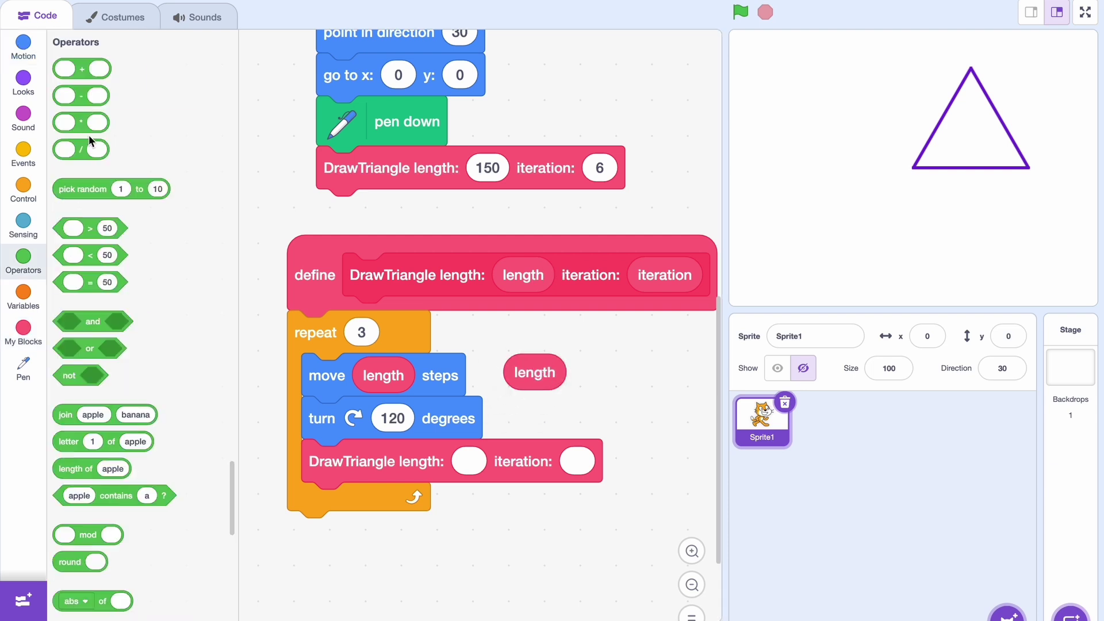
pyautogui.moveTo(81, 95); pyautogui.dragTo(478, 465)
pyautogui.moveTo(534, 372); pyautogui.dragTo(483, 464)
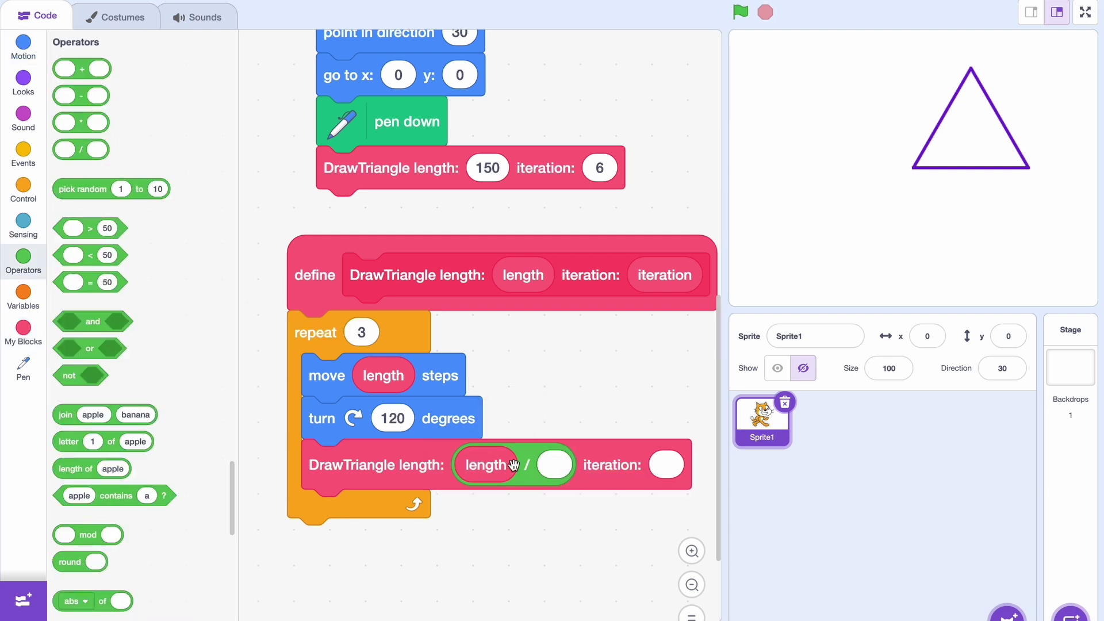
pyautogui.click(554, 465)
pyautogui.write('2')
pyautogui.scroll(-2, 548, 528)
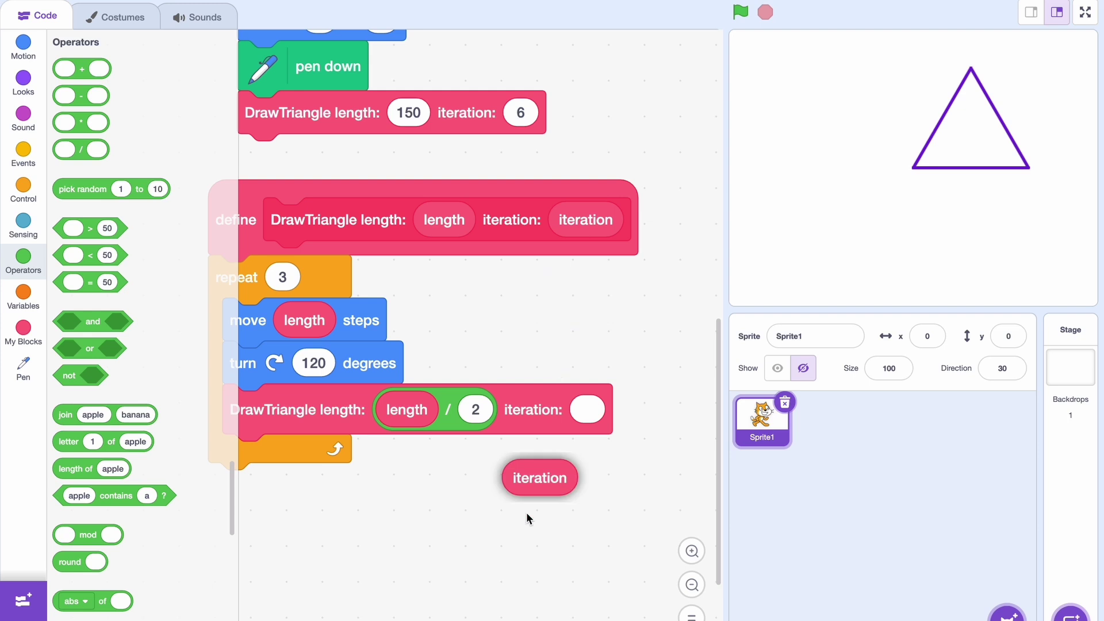
# Pass iteration − 1 as the recursive call's iteration value
pyautogui.moveTo(587, 219); pyautogui.dragTo(420, 477)
pyautogui.moveTo(81, 95); pyautogui.dragTo(595, 411)
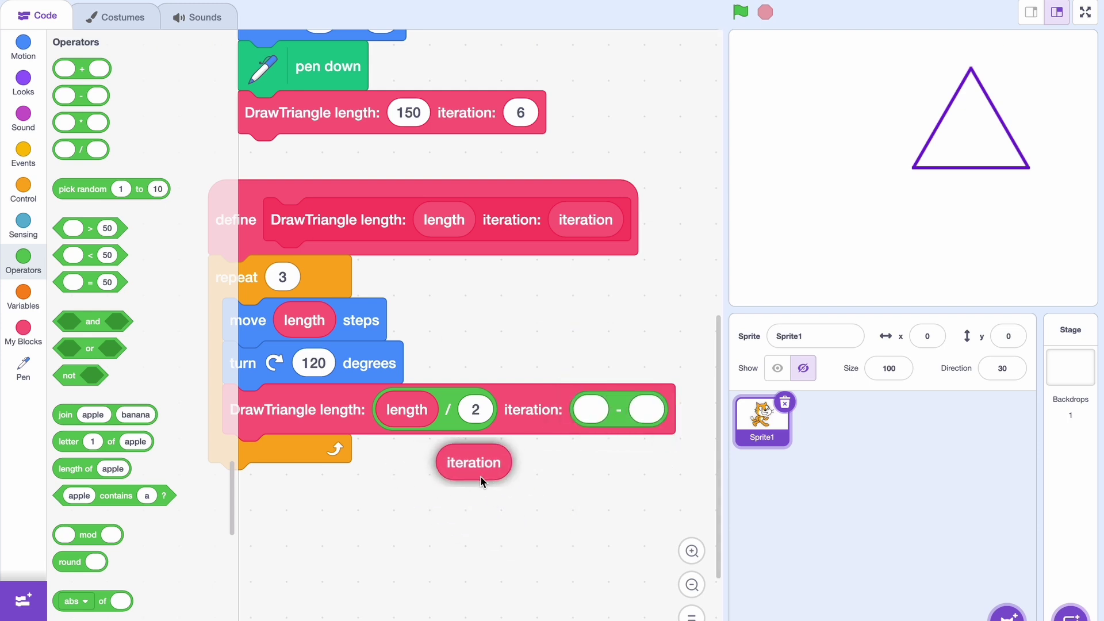
pyautogui.moveTo(427, 470); pyautogui.dragTo(638, 422)
pyautogui.click(686, 421)
pyautogui.write('1')
pyautogui.hscroll(-3, 593, 568)
# Wrap the repeat loop in an if iteration > 0 block
pyautogui.click(24, 187)
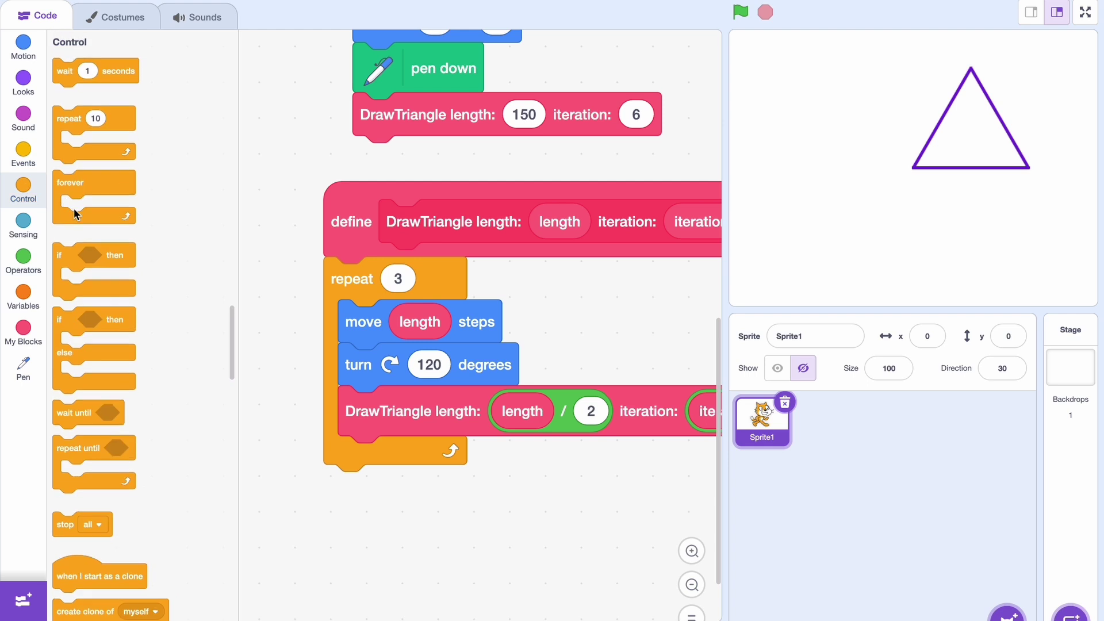
pyautogui.moveTo(69, 255)
pyautogui.mouseDown()
pyautogui.moveTo(373, 247)
pyautogui.moveTo(373, 258)
pyautogui.mouseUp()
pyautogui.click(24, 257)
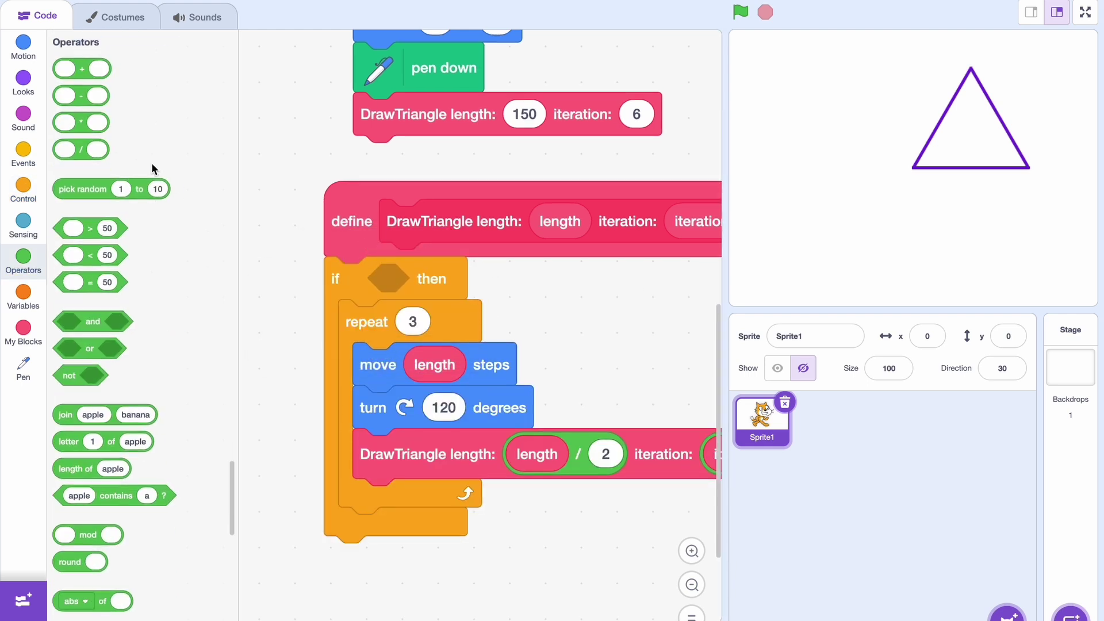
pyautogui.moveTo(90, 228)
pyautogui.mouseDown()
pyautogui.moveTo(381, 304)
pyautogui.moveTo(393, 285)
pyautogui.mouseUp()
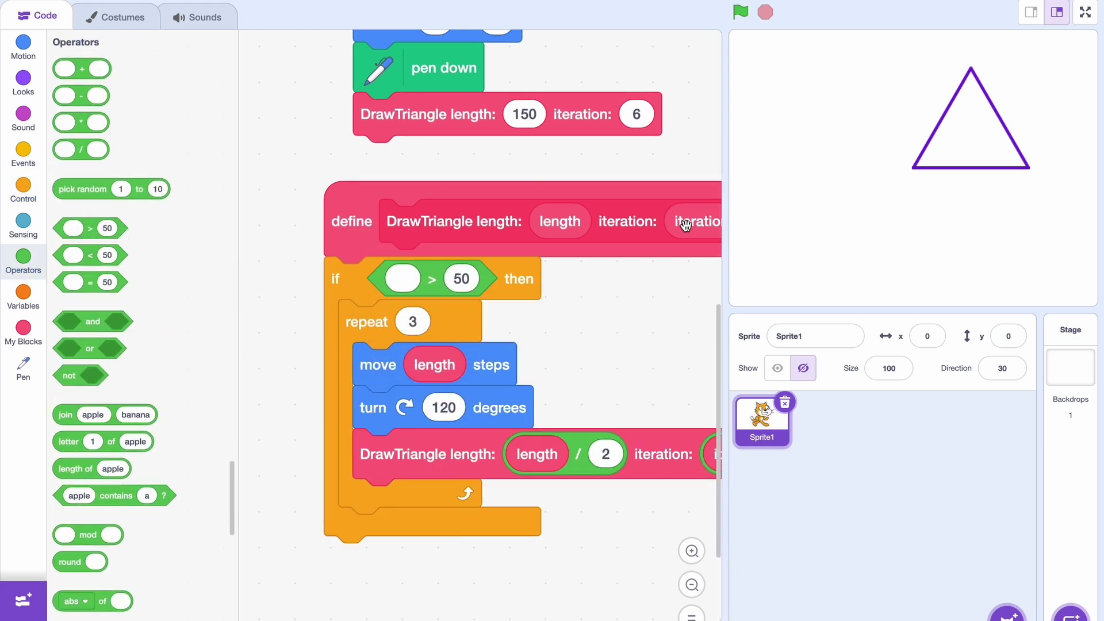
pyautogui.moveTo(686, 223); pyautogui.dragTo(407, 285)
pyautogui.click(505, 283)
pyautogui.write('0')
pyautogui.click(613, 341)
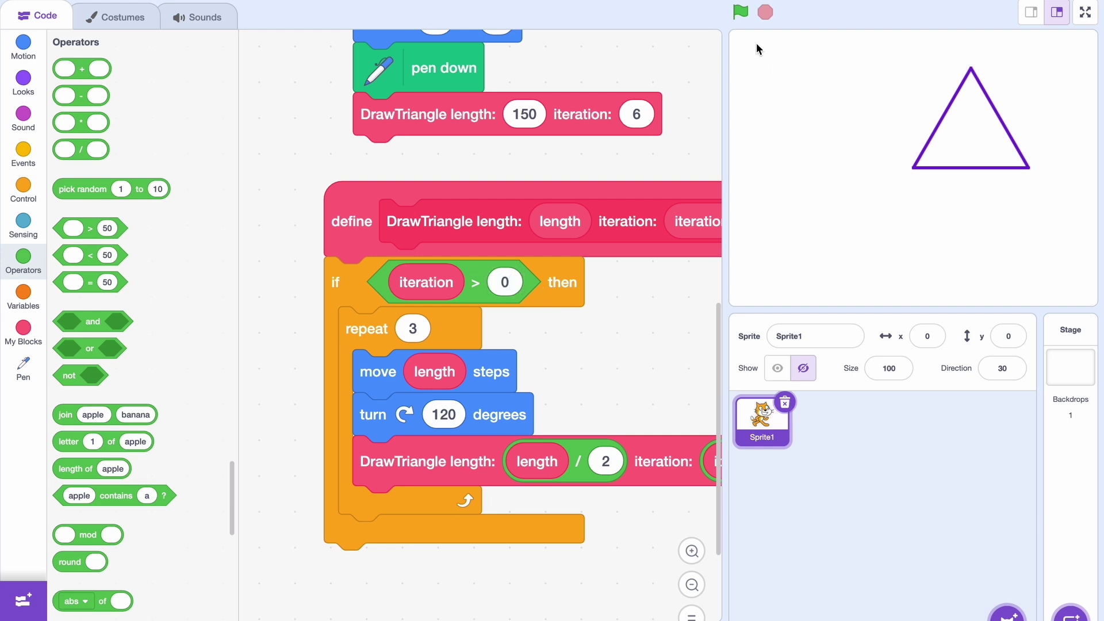
# Run the drawing full-screen, then set pen size to 1 and rerun it
pyautogui.click(1085, 12)
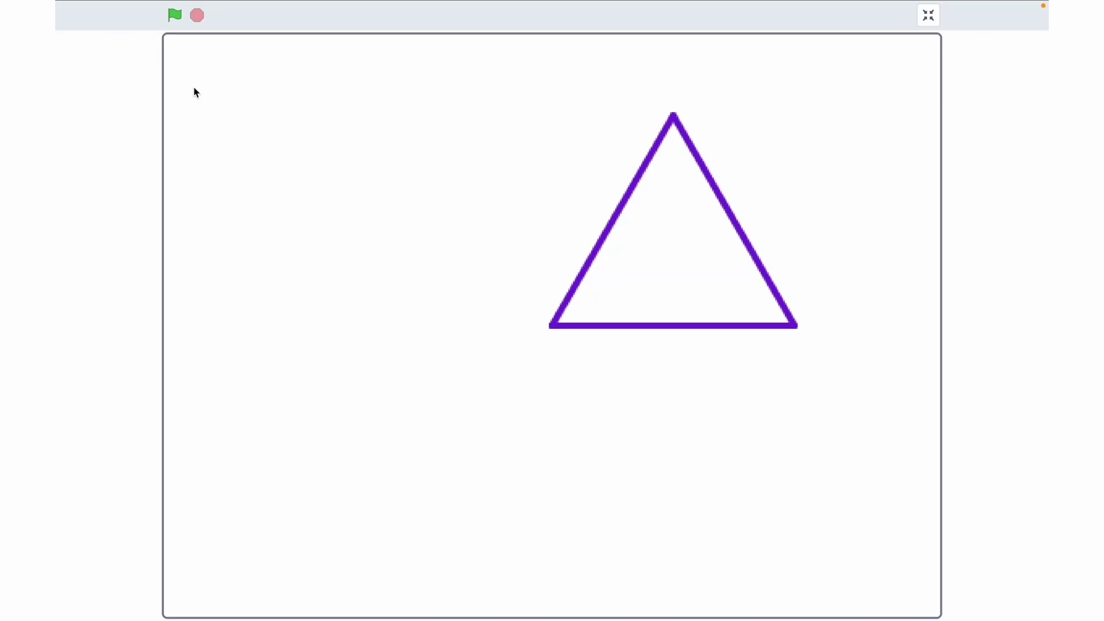
pyautogui.click(174, 14)
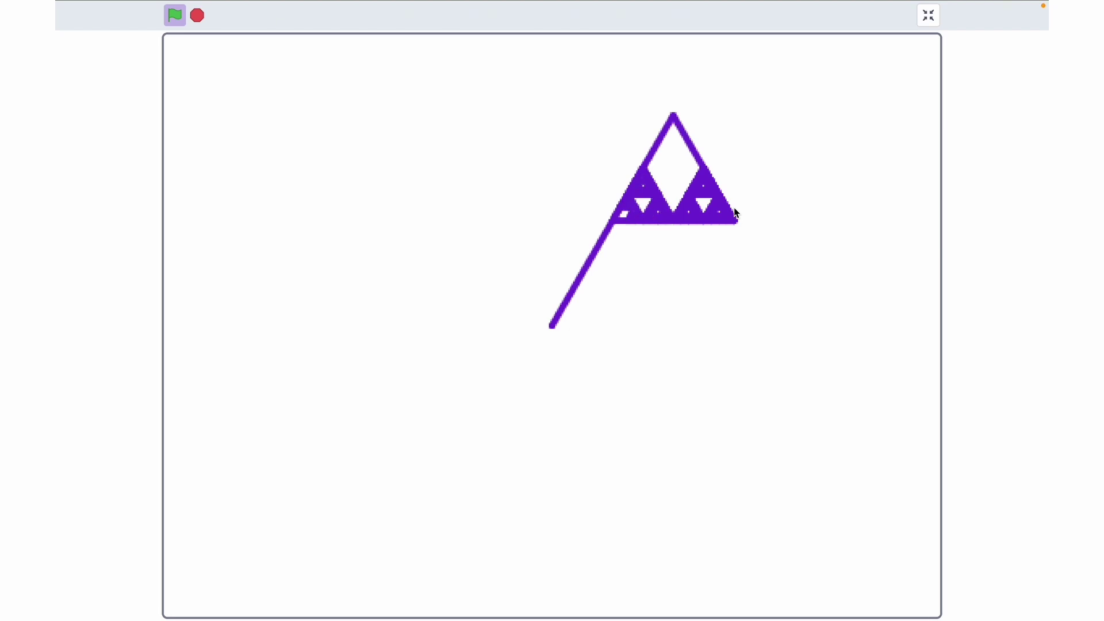
pyautogui.press('Escape')
pyautogui.click(513, 162)
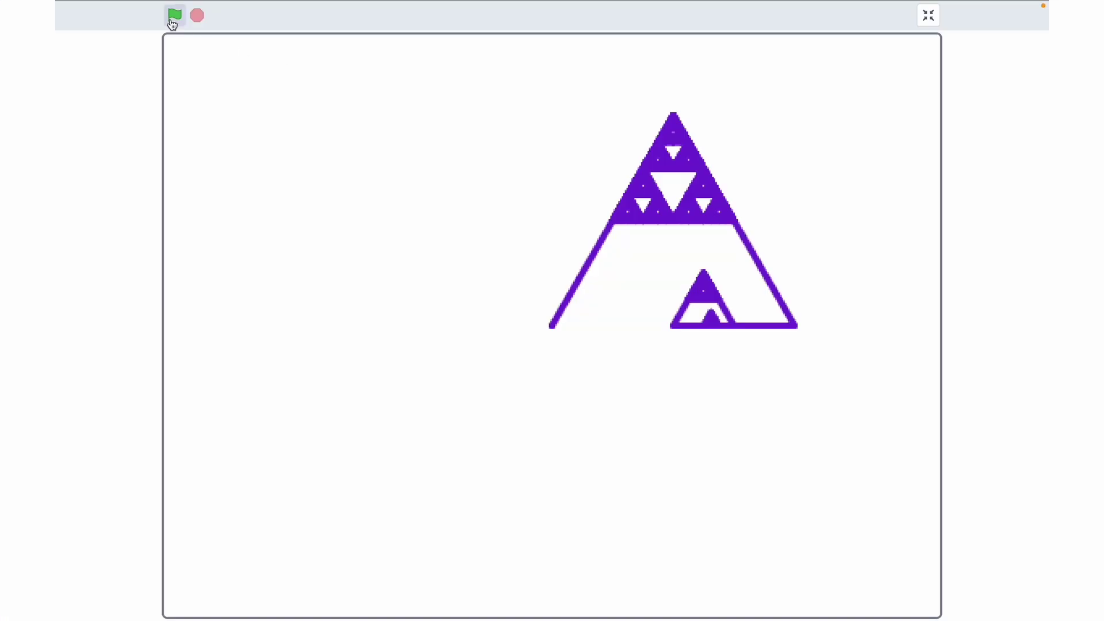
pyautogui.click(174, 17)
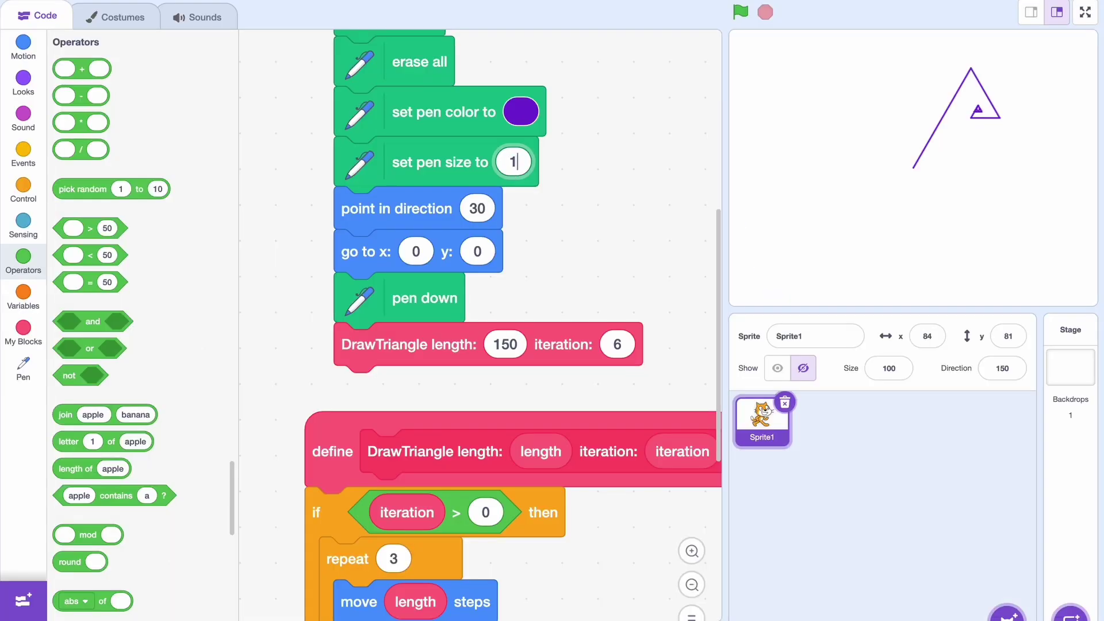
pyautogui.click(634, 242)
pyautogui.click(1086, 12)
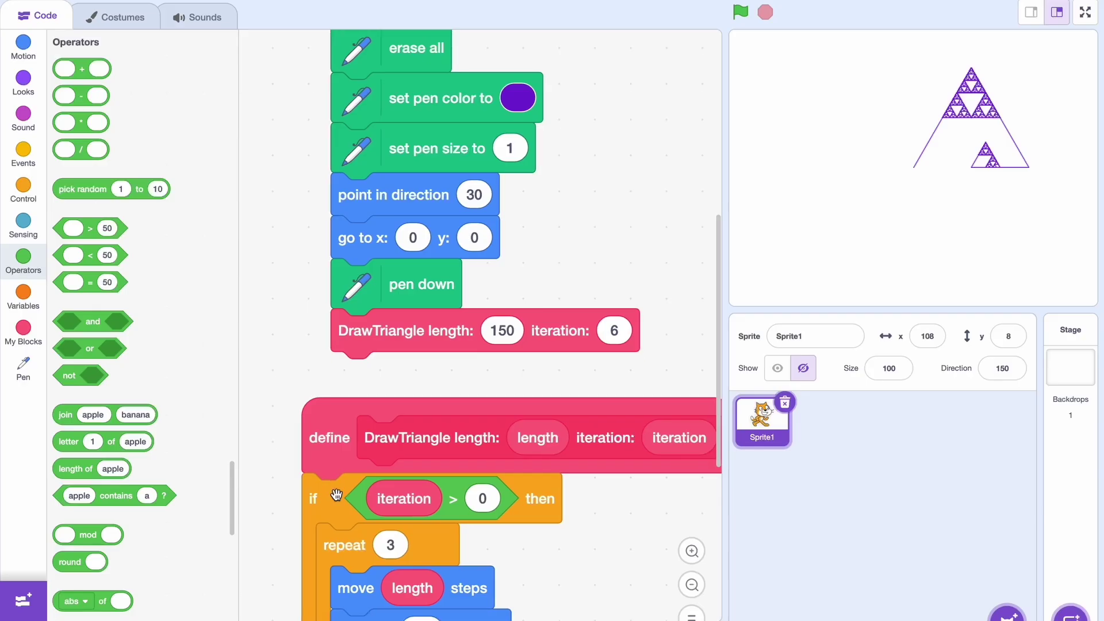
# Make DrawTriangle run without screen refresh and view the result full-screen
pyautogui.rightClick(315, 421)
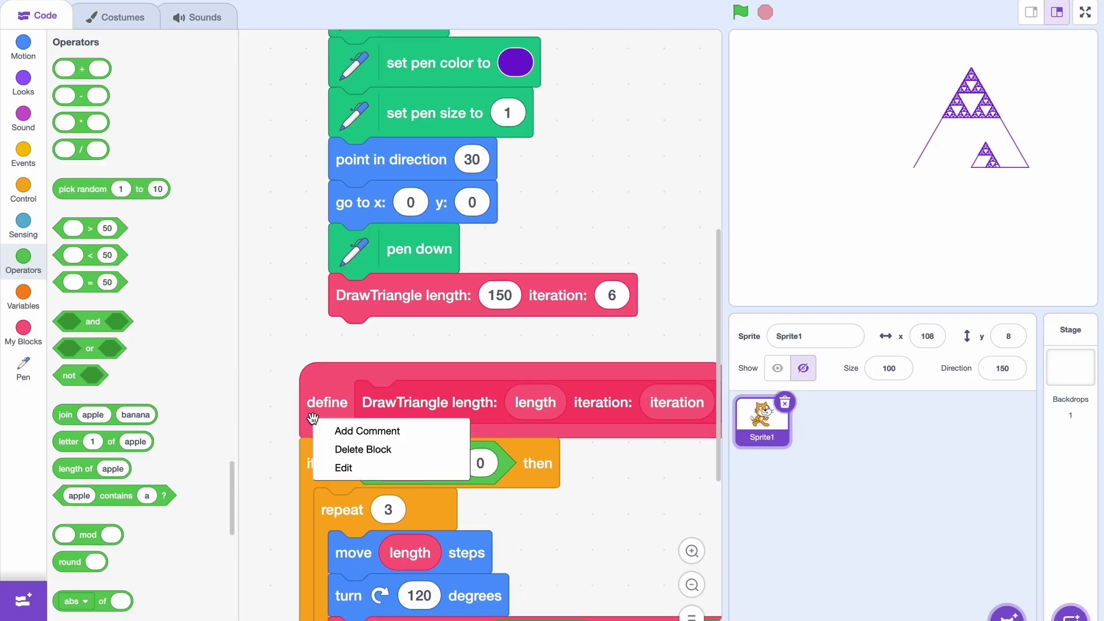
pyautogui.click(344, 468)
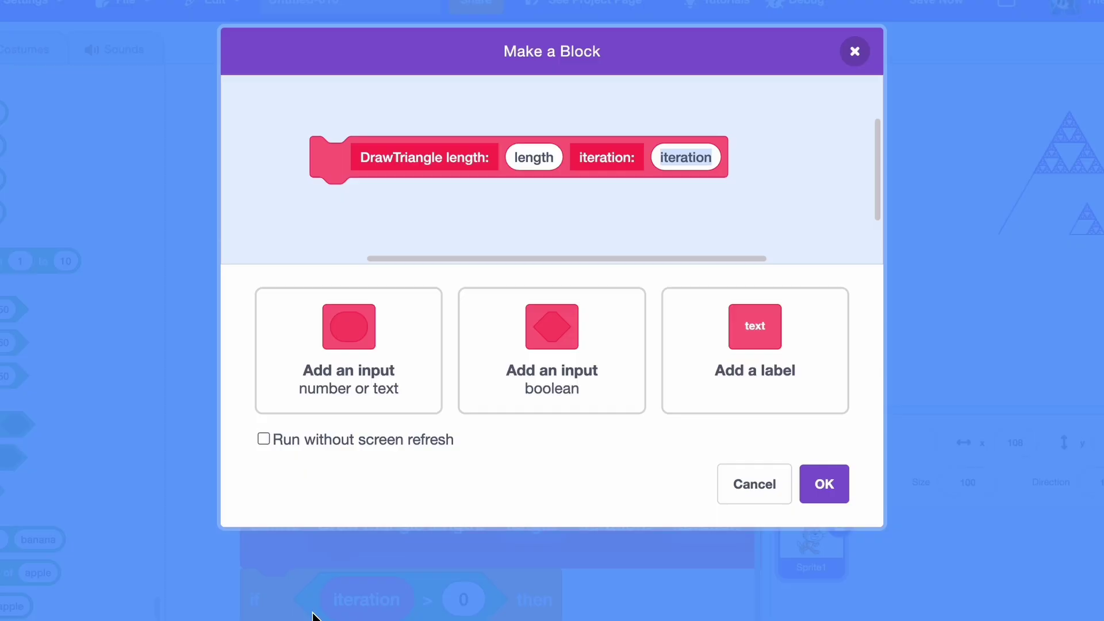
pyautogui.click(264, 439)
pyautogui.click(811, 487)
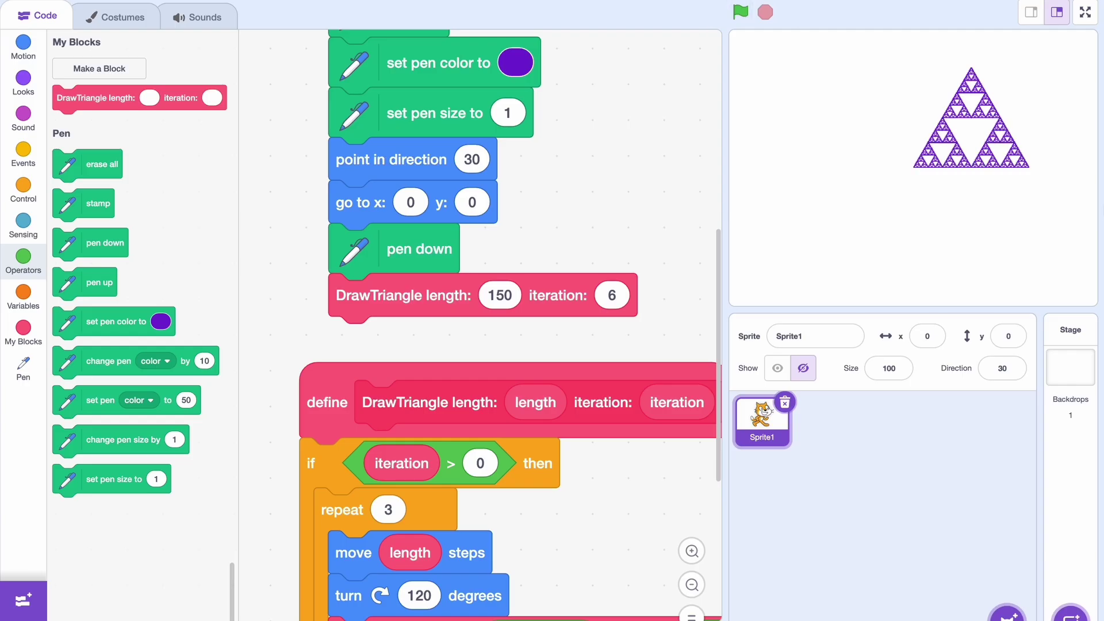
pyautogui.click(1086, 12)
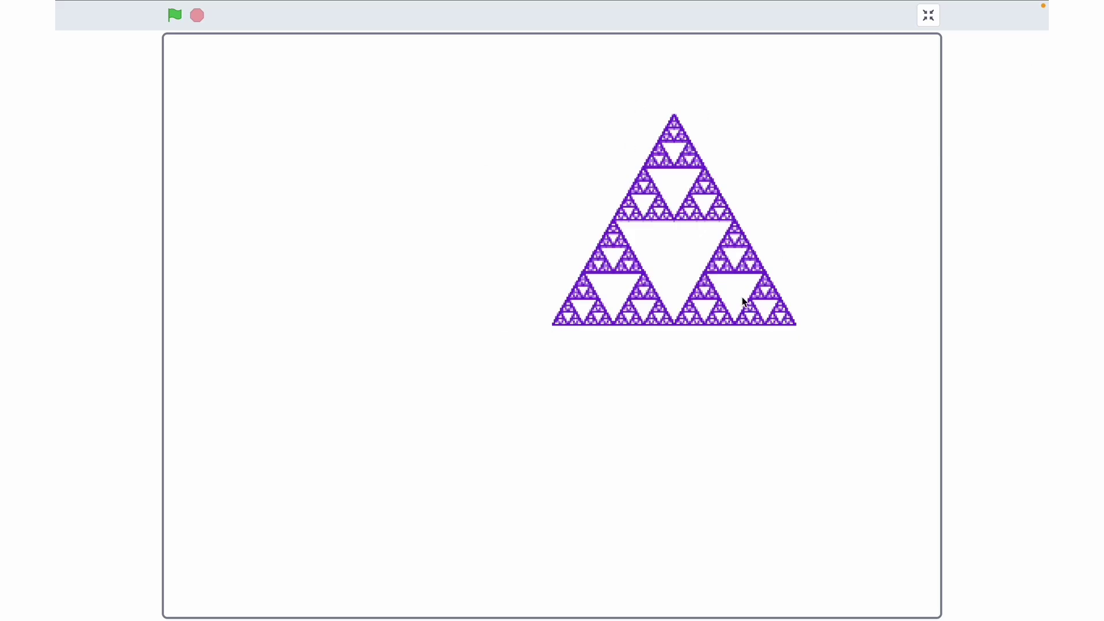
# Create a variable n and show its stage monitor as a slider
pyautogui.press('Escape')
pyautogui.scroll(3, 518, 346)
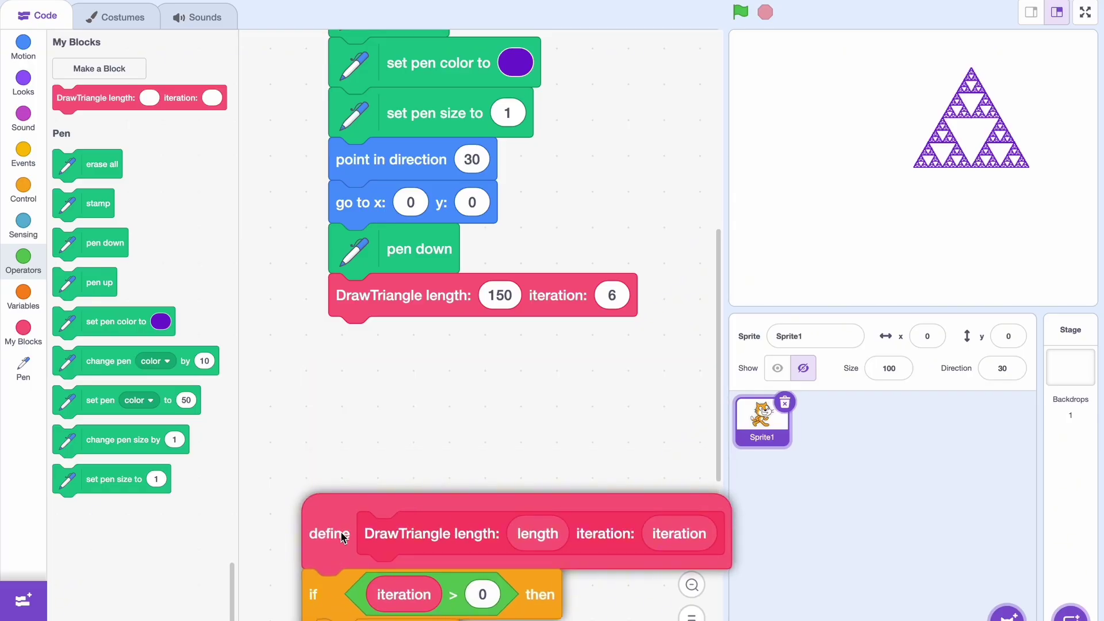
pyautogui.click(22, 294)
pyautogui.click(104, 69)
pyautogui.write('n')
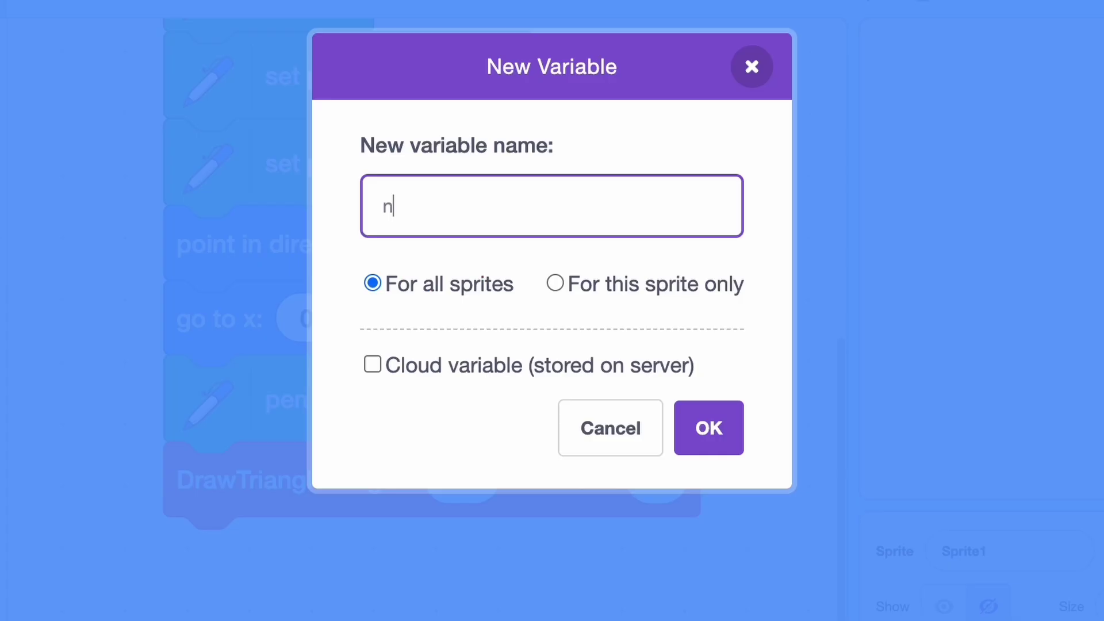
pyautogui.click(840, 336)
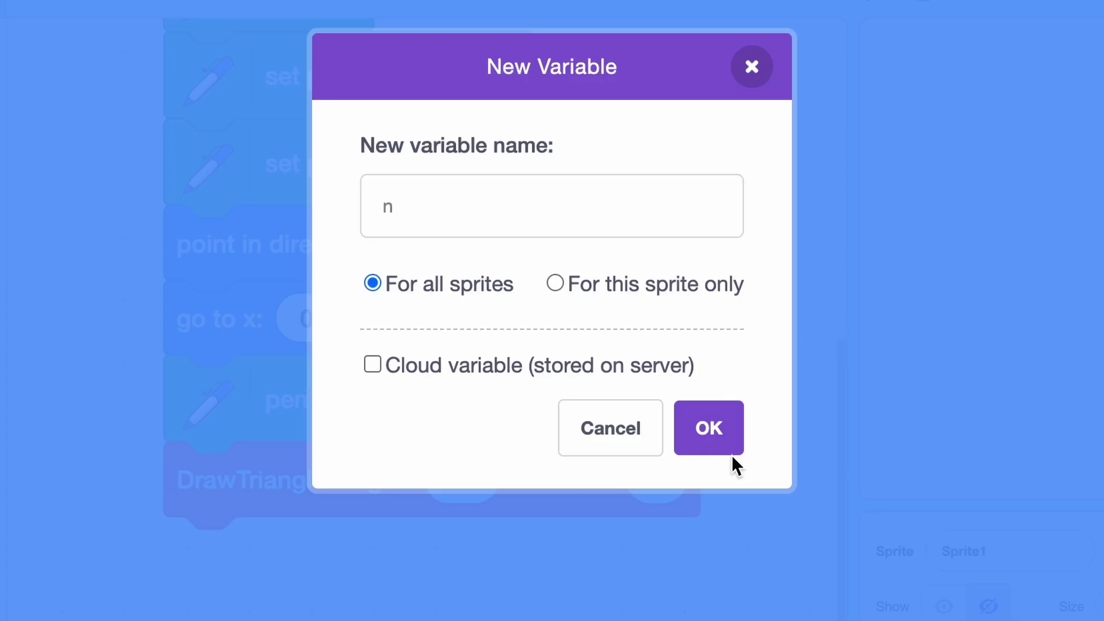
pyautogui.click(713, 423)
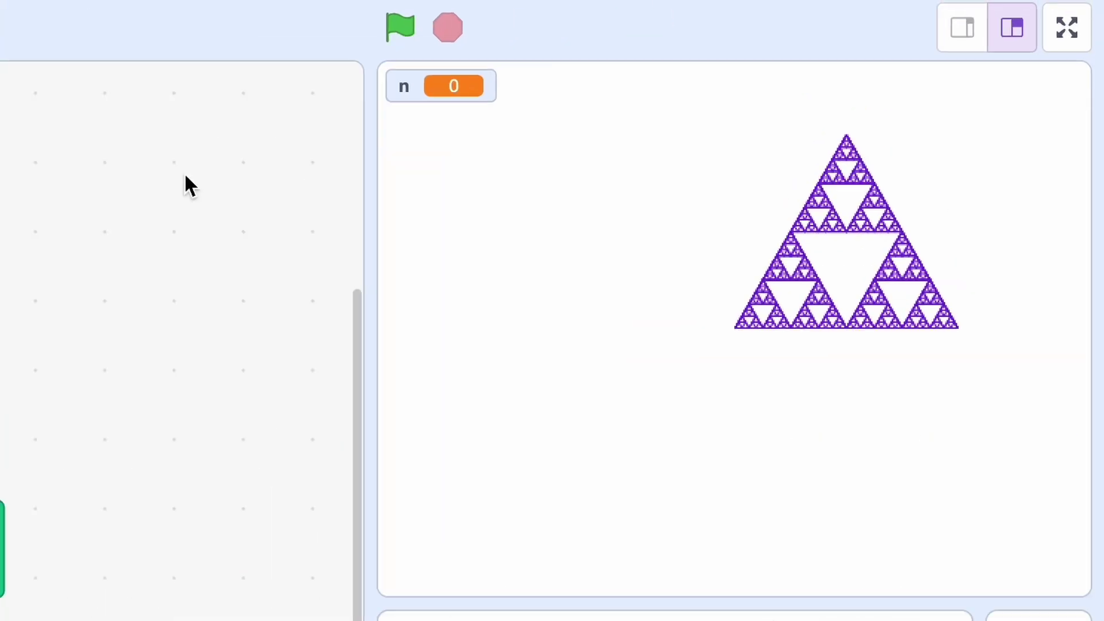
pyautogui.doubleClick(759, 42)
pyautogui.doubleClick(759, 42)
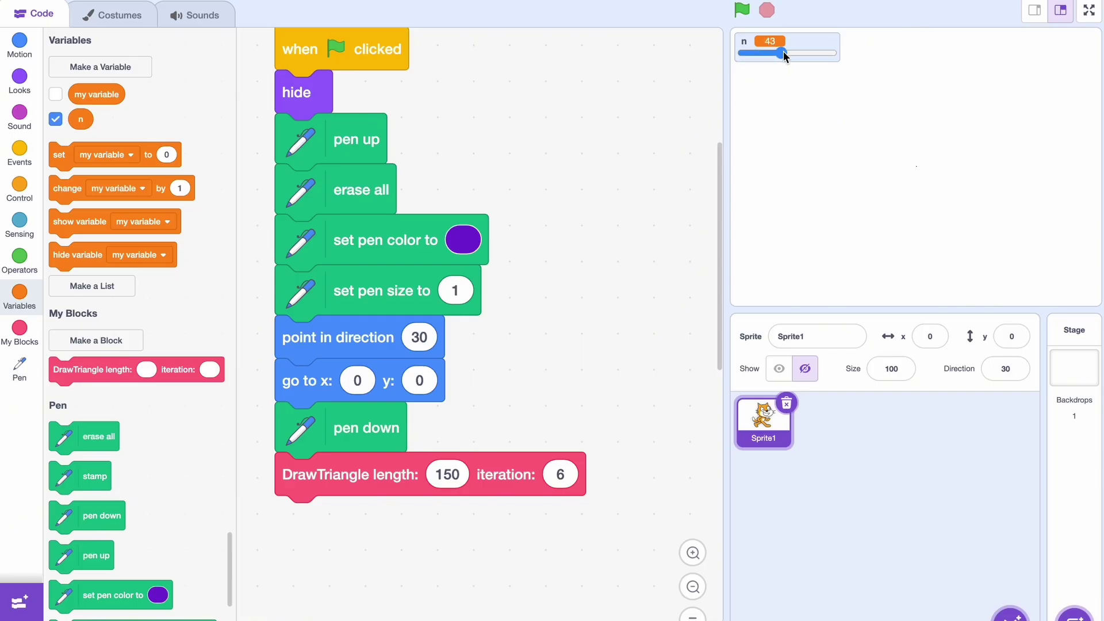
pyautogui.moveTo(746, 53); pyautogui.dragTo(752, 53)
# Set the n slider range to 1–6
pyautogui.rightClick(790, 45)
pyautogui.click(834, 141)
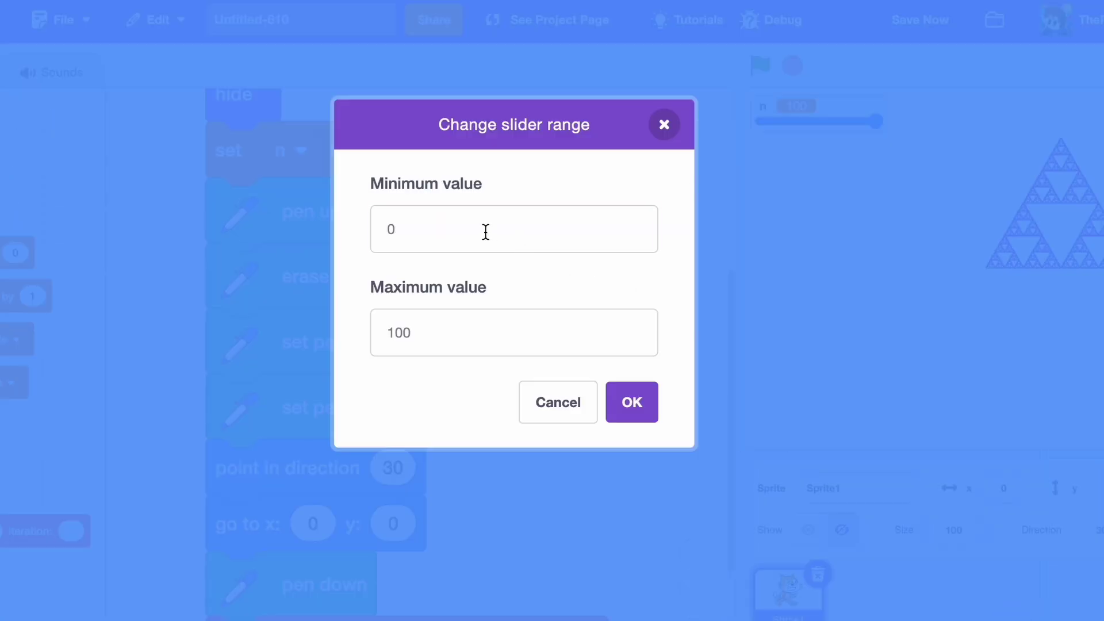
pyautogui.doubleClick(444, 237)
pyautogui.write('1')
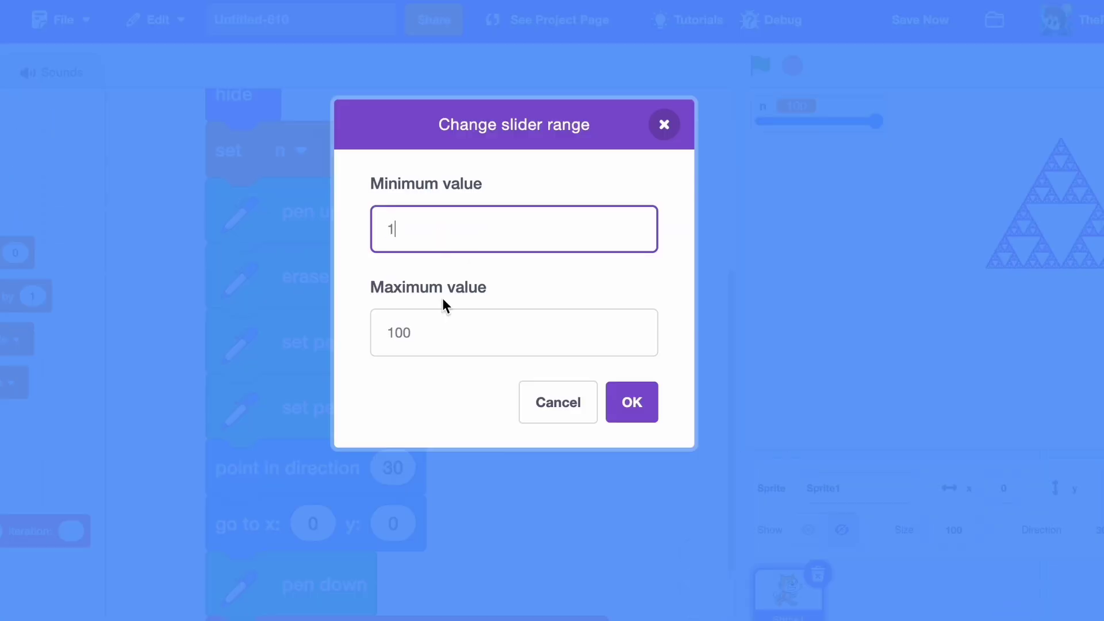
pyautogui.doubleClick(441, 332)
pyautogui.write('6')
pyautogui.press('Return')
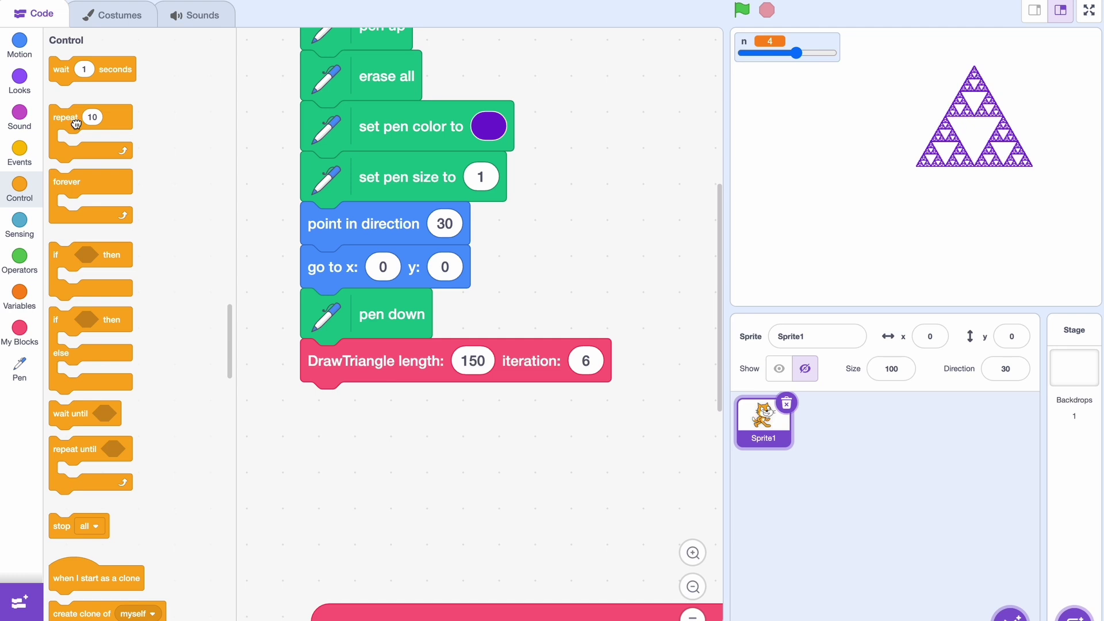
# Wrap the DrawTriangle call in repeat n, followed by turn 360 / n degrees
pyautogui.moveTo(118, 153); pyautogui.dragTo(362, 363)
pyautogui.click(19, 298)
pyautogui.moveTo(79, 121); pyautogui.dragTo(377, 361)
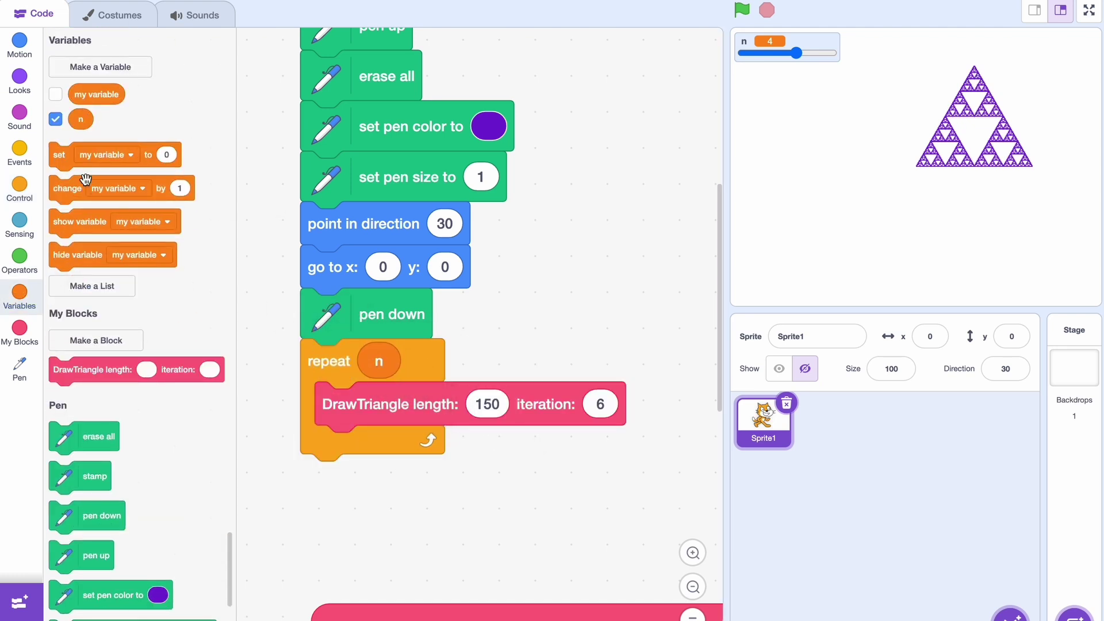
pyautogui.click(19, 45)
pyautogui.moveTo(98, 107); pyautogui.dragTo(388, 446)
pyautogui.click(19, 259)
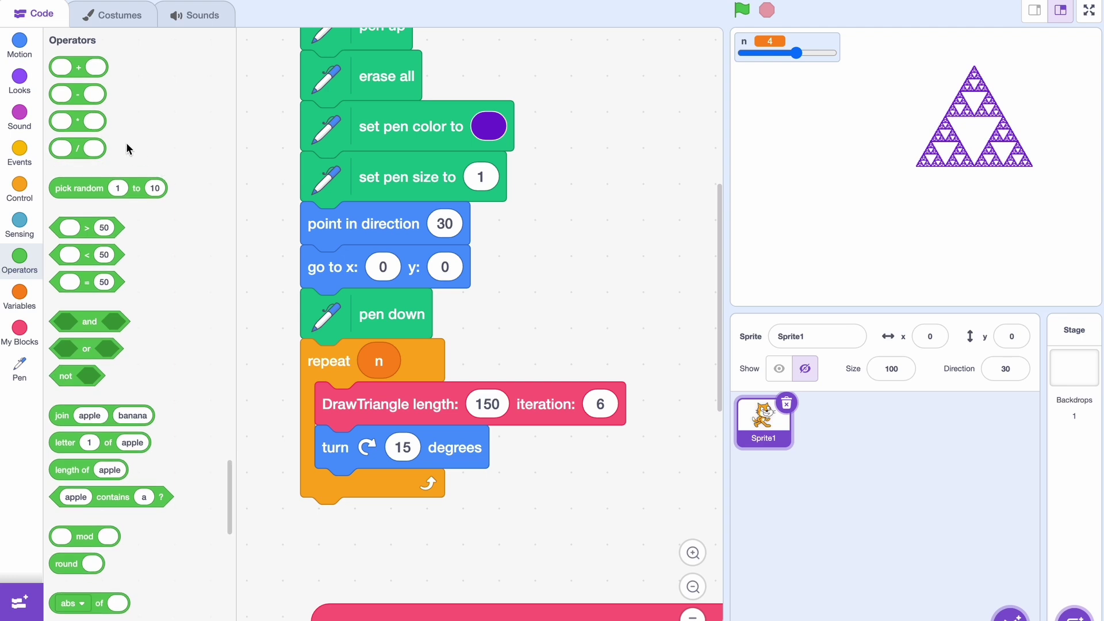
pyautogui.moveTo(78, 149); pyautogui.dragTo(438, 452)
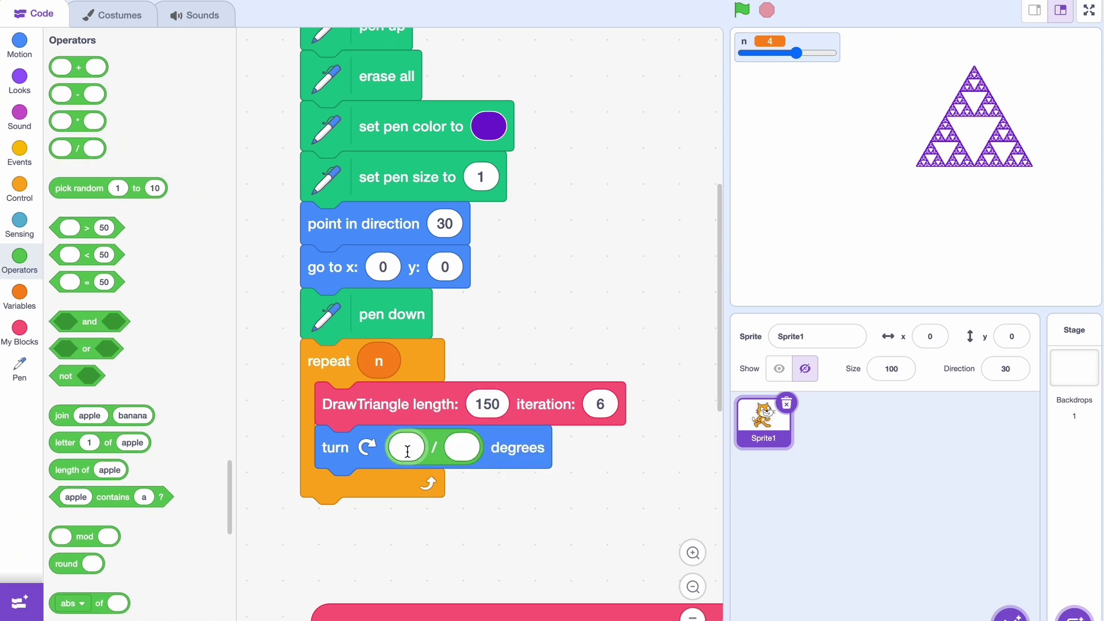
pyautogui.write('360')
pyautogui.rightClick(379, 362)
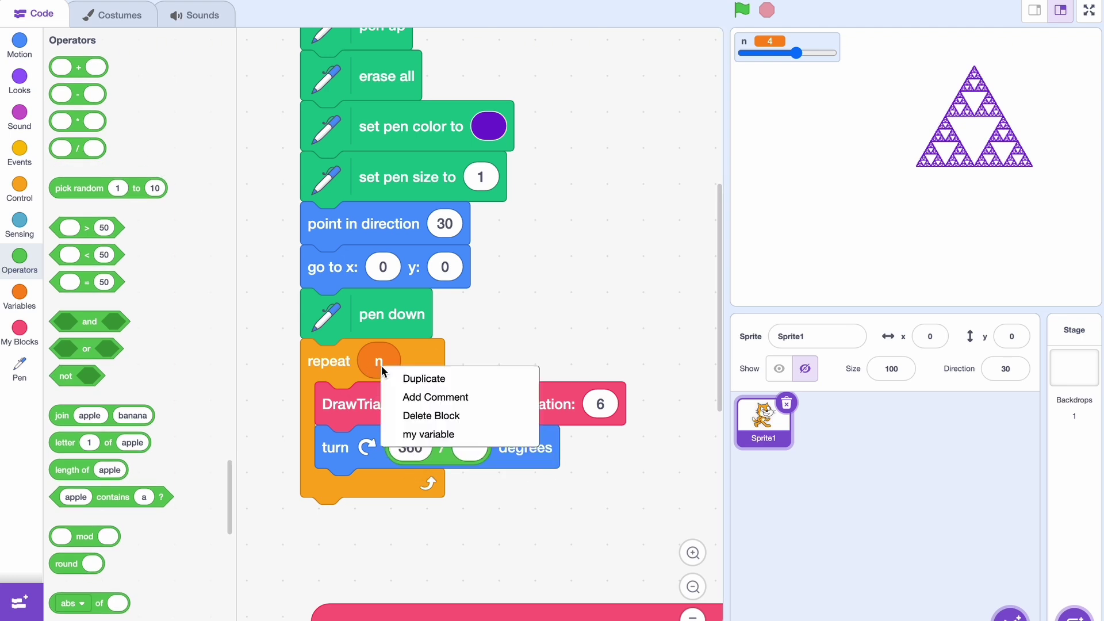
pyautogui.click(421, 380)
pyautogui.click(521, 453)
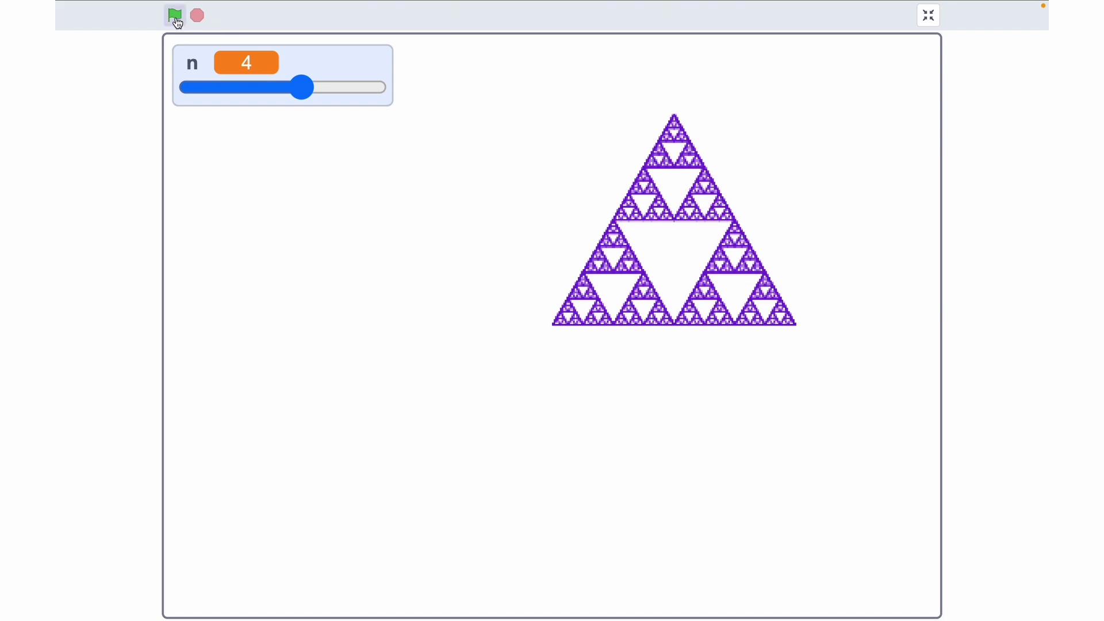
# Run the pattern with n at 4, 5 and 6 to compare the rotated triangles
pyautogui.click(176, 16)
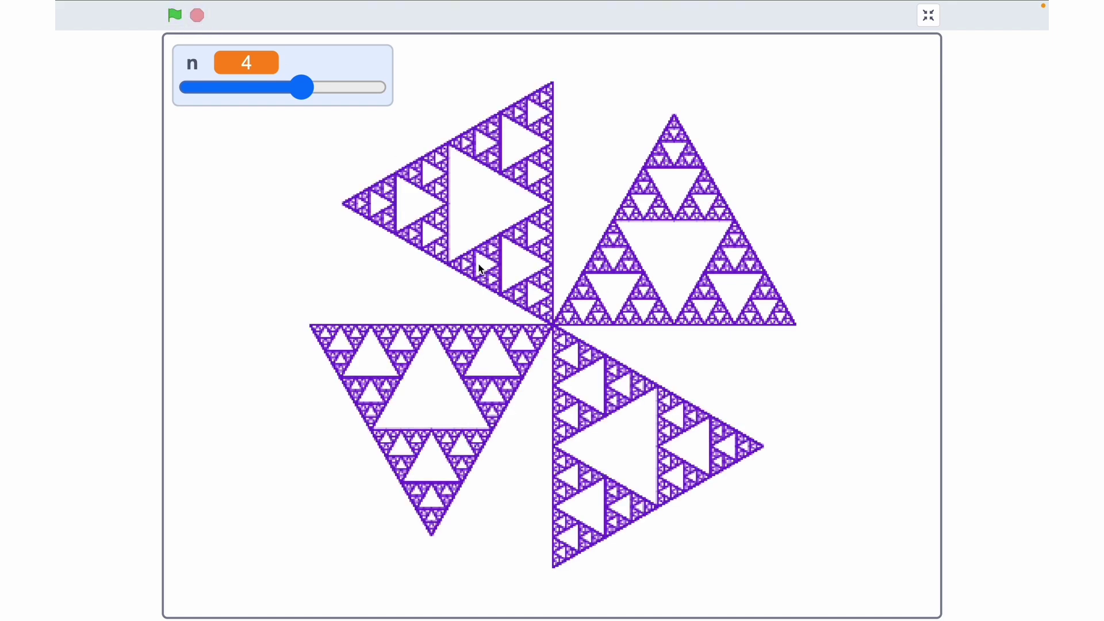
pyautogui.moveTo(301, 87); pyautogui.dragTo(375, 87)
pyautogui.click(175, 16)
pyautogui.click(175, 17)
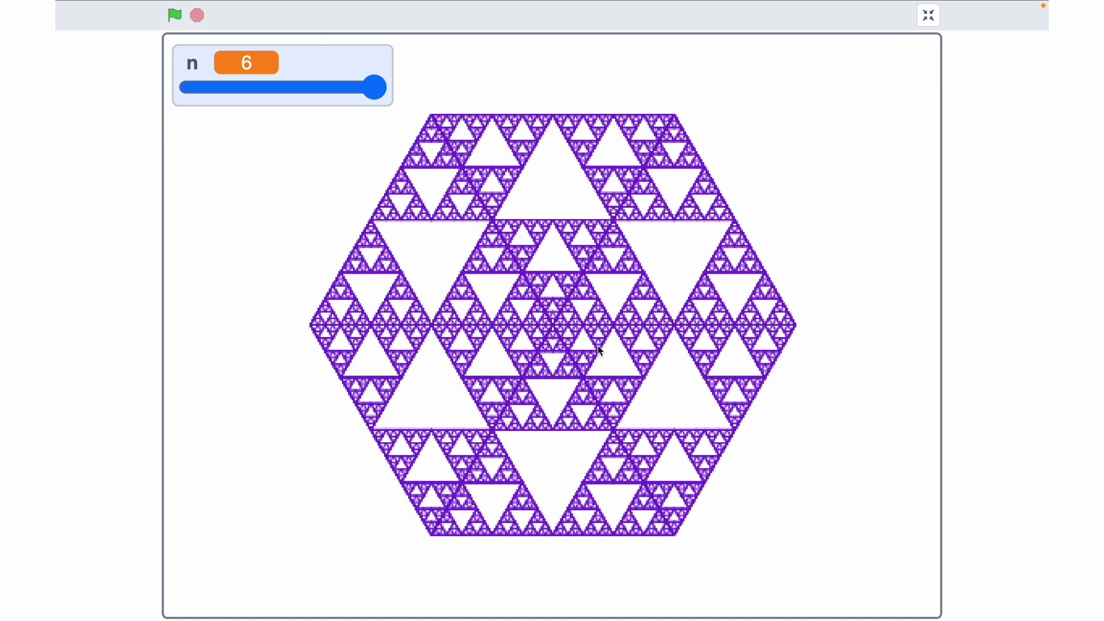